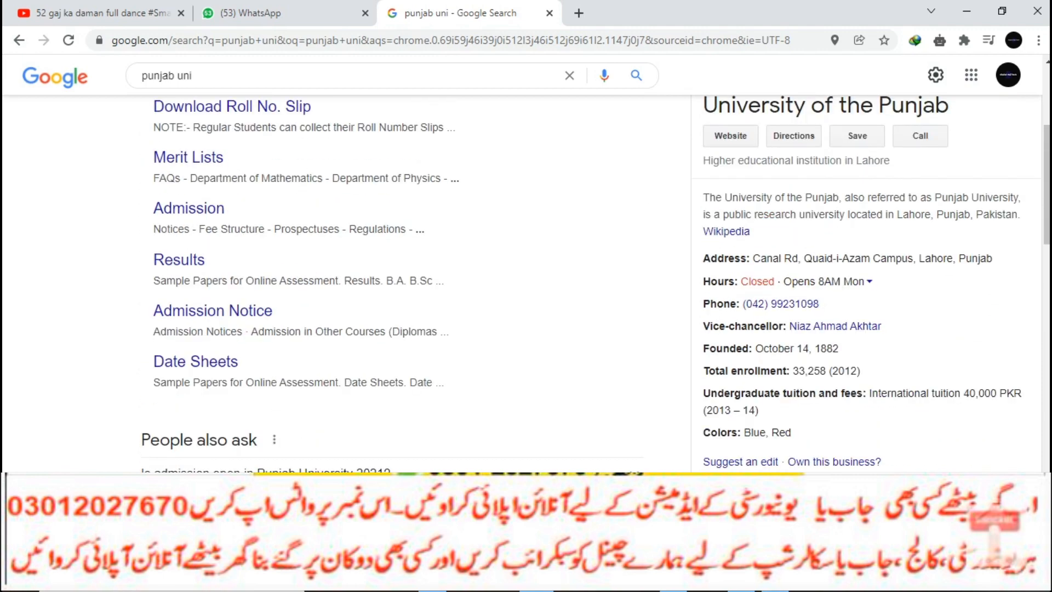
- Open the University of the Punjab main site and the B.Sc. Engg. Admissions 2021-2022 notice
{"action": "left_click", "coordinate": [222, 225]}
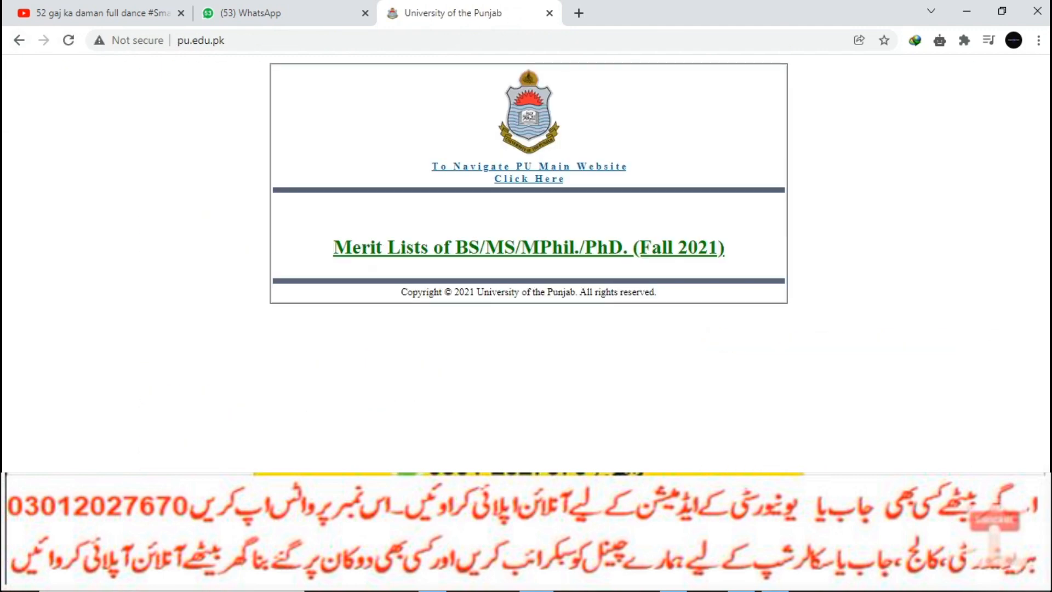
{"action": "left_click", "coordinate": [529, 178]}
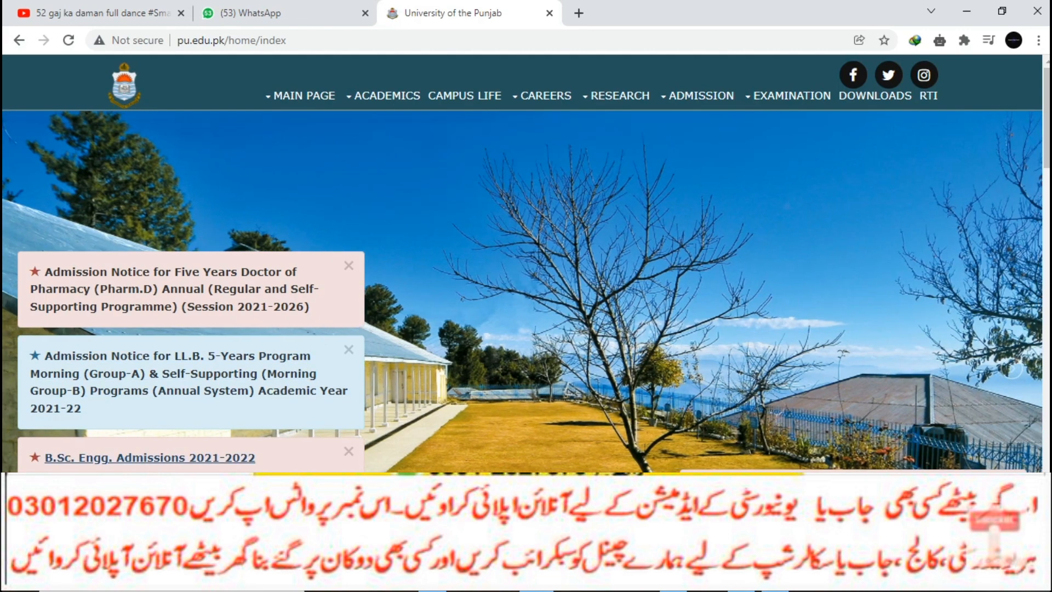
{"action": "left_click", "coordinate": [150, 457]}
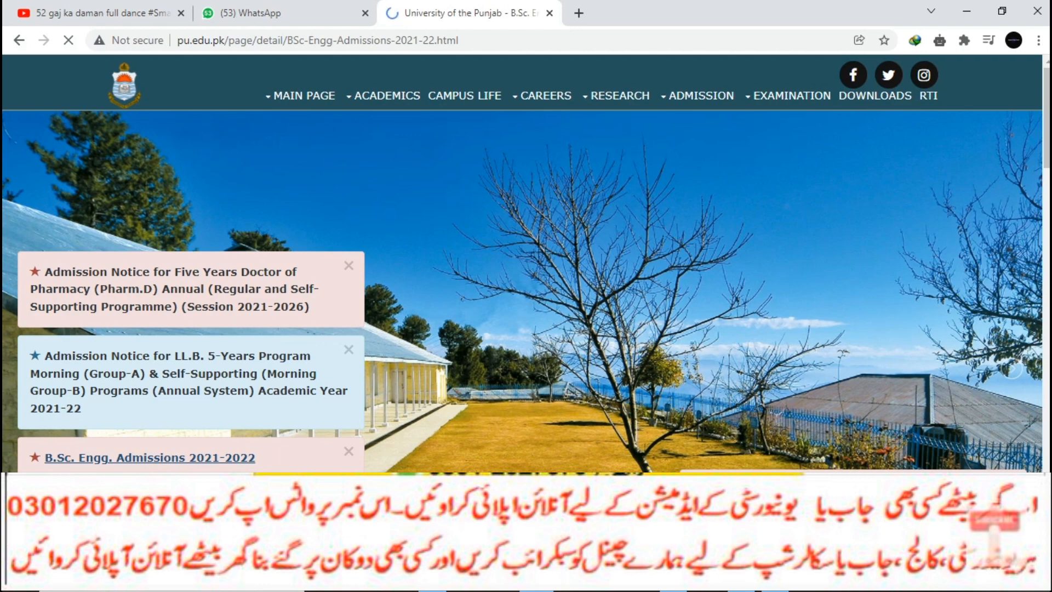
- Scroll through the admissions notice, then go back to the Main Page
{"action": "scroll", "coordinate": [525, 263], "scroll_direction": "down", "scroll_amount": 4}
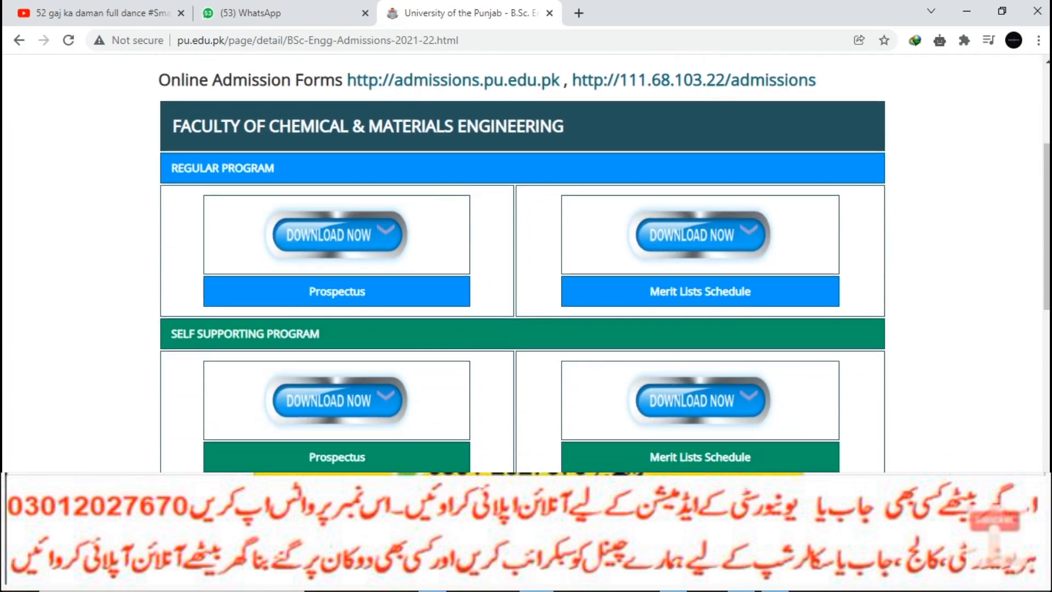
{"action": "scroll", "coordinate": [526, 263], "scroll_direction": "up", "scroll_amount": 4}
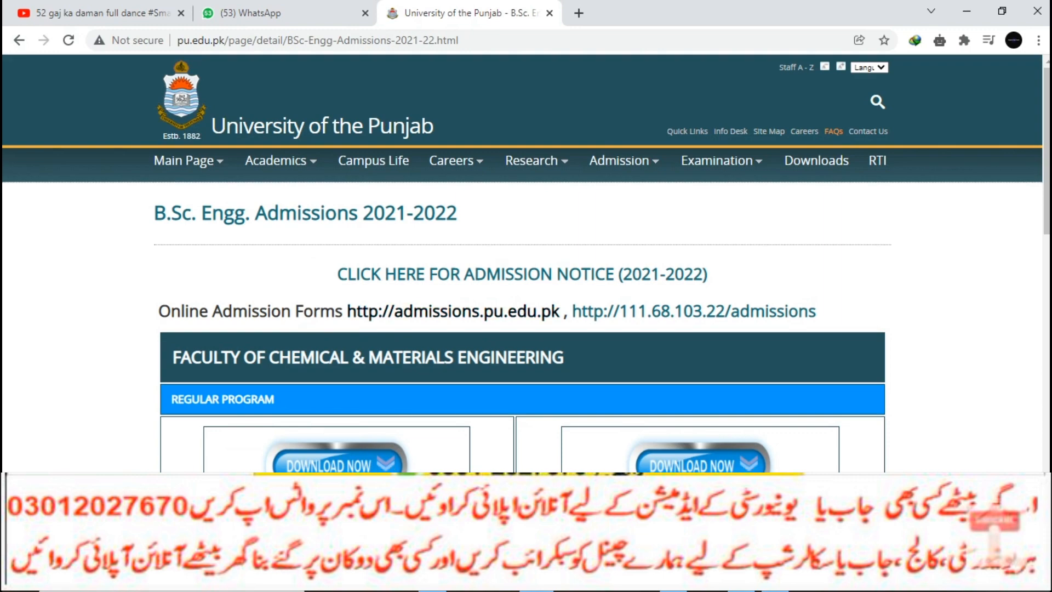
{"action": "scroll", "coordinate": [526, 263], "scroll_direction": "down", "scroll_amount": 10}
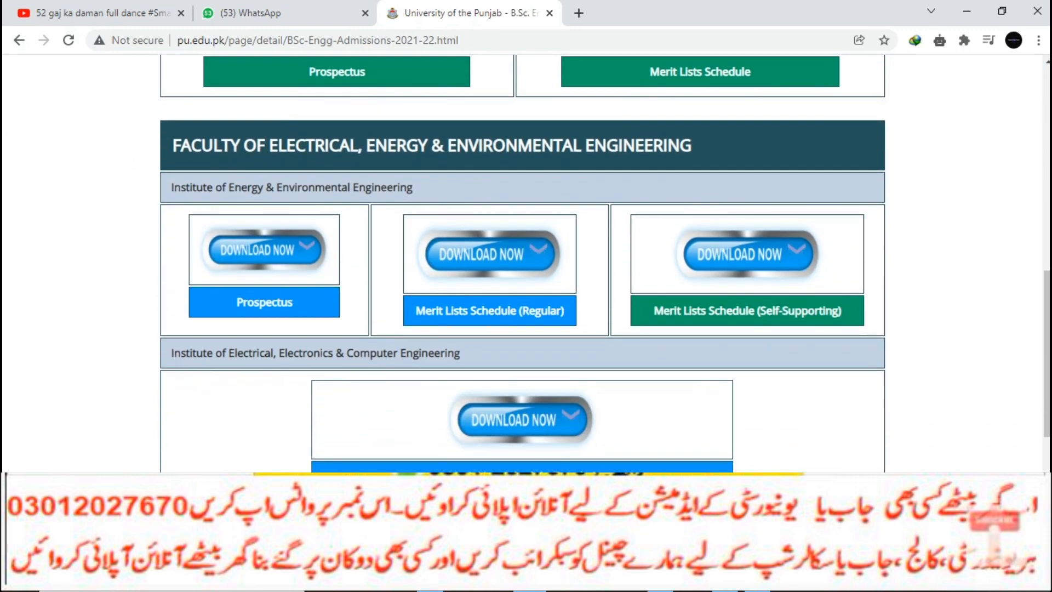
{"action": "scroll", "coordinate": [526, 263], "scroll_direction": "up", "scroll_amount": 3}
{"action": "scroll", "coordinate": [526, 263], "scroll_direction": "up", "scroll_amount": 8}
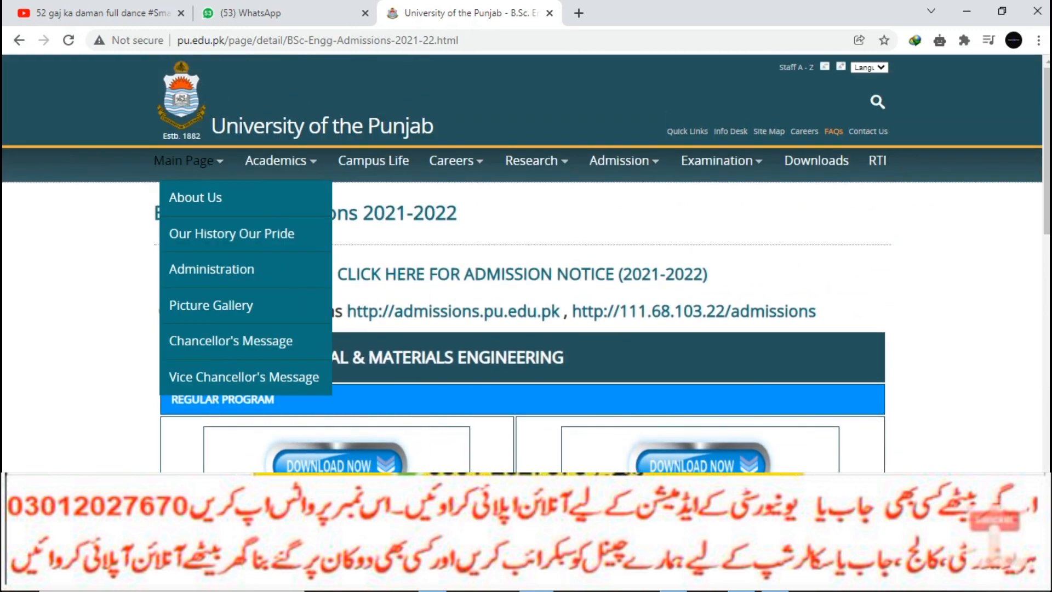
{"action": "mouse_move", "coordinate": [717, 160]}
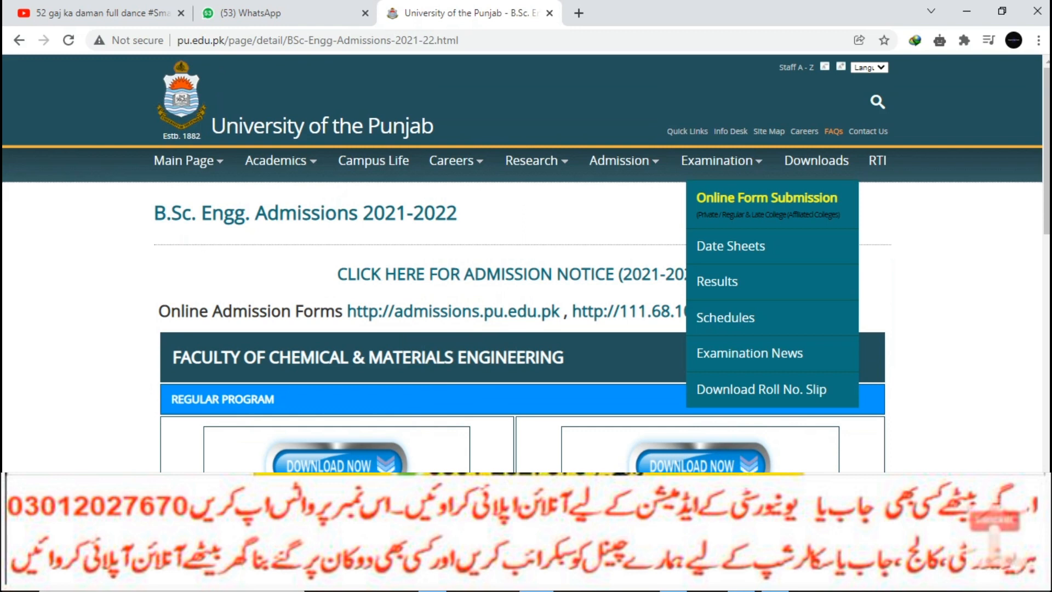
{"action": "left_click", "coordinate": [200, 161]}
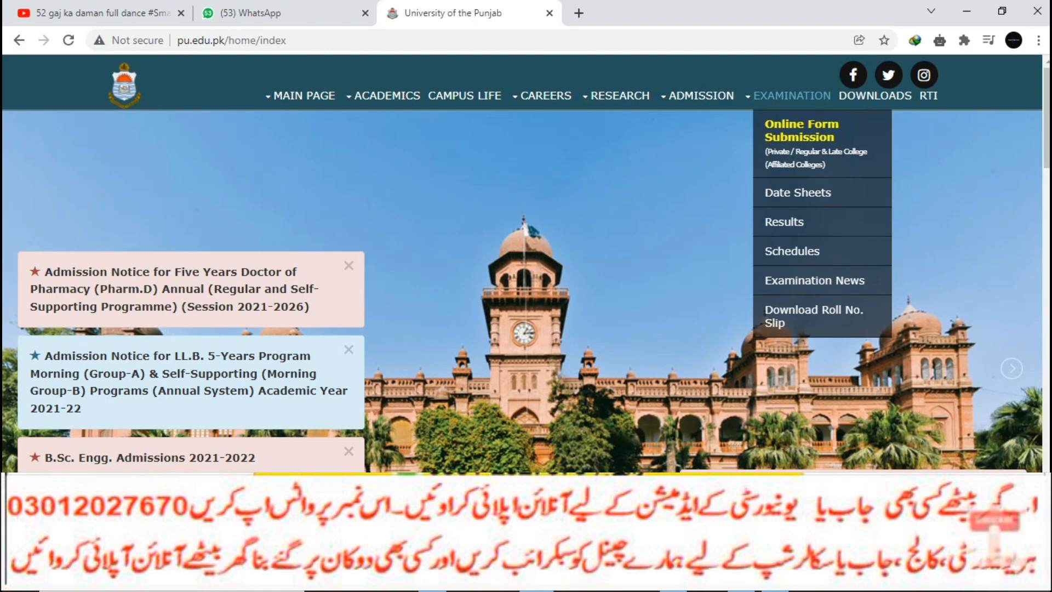
- From Examination News, open the Online Registration Form and dismiss the already-registered notice
{"action": "mouse_move", "coordinate": [701, 96]}
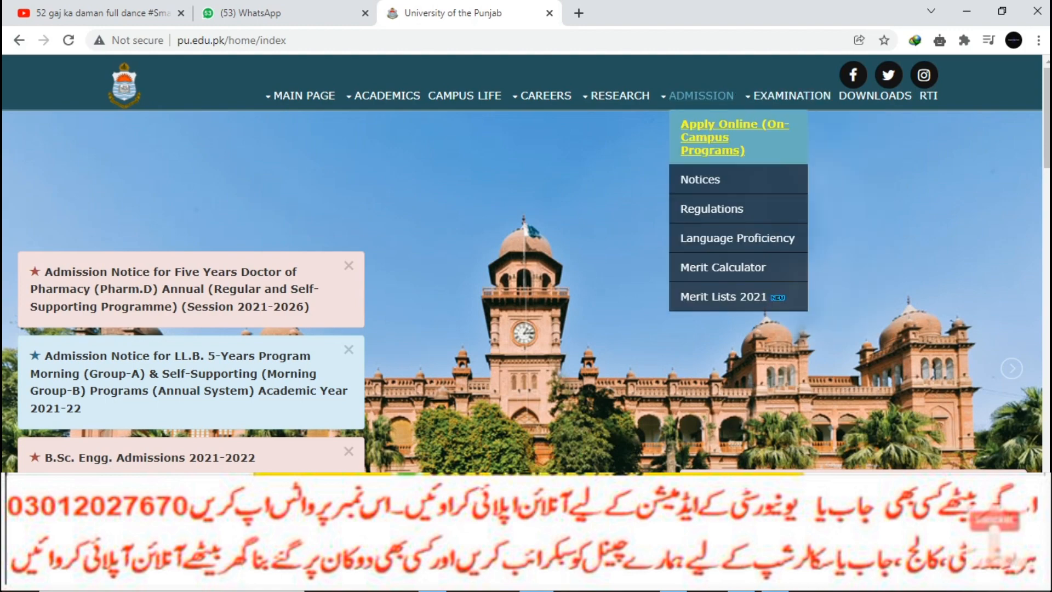
{"action": "mouse_move", "coordinate": [792, 95]}
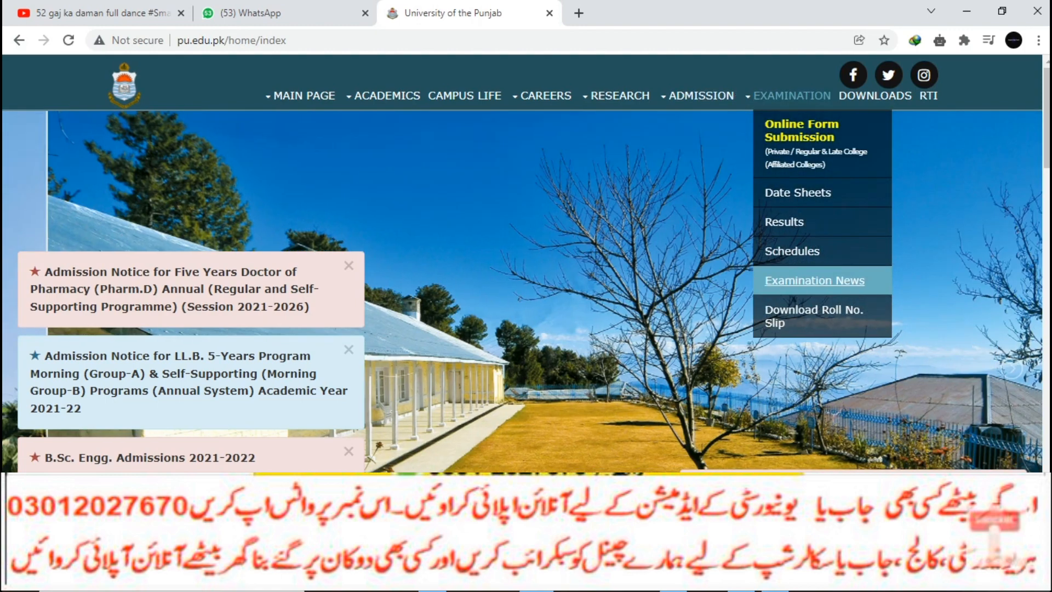
{"action": "left_click", "coordinate": [815, 280]}
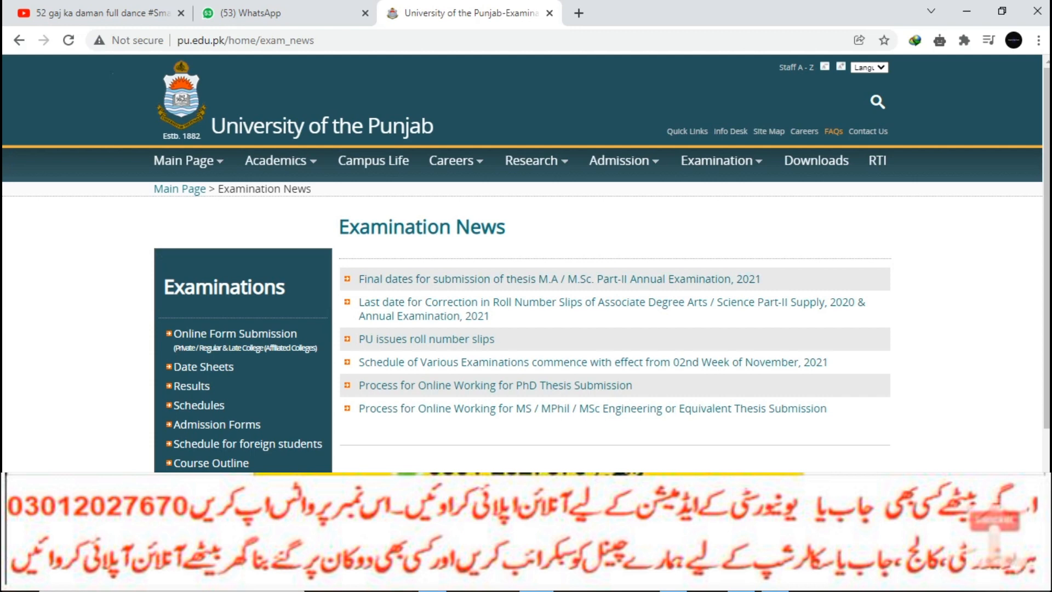
{"action": "scroll", "coordinate": [526, 262], "scroll_direction": "down", "scroll_amount": 2}
{"action": "left_click", "coordinate": [221, 406]}
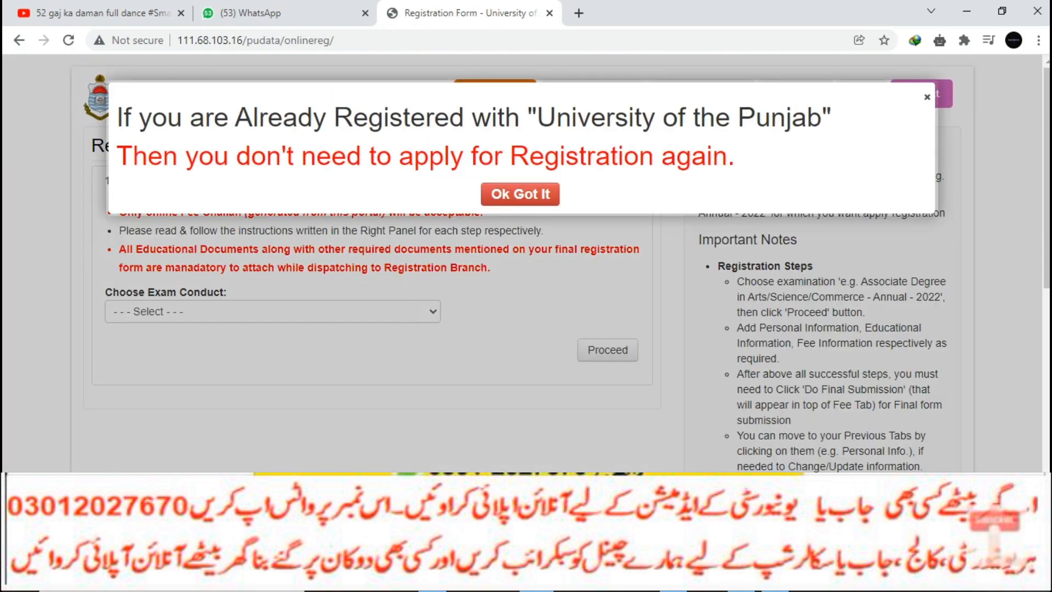
{"action": "left_click", "coordinate": [521, 194]}
{"action": "key", "text": "alt+Left"}
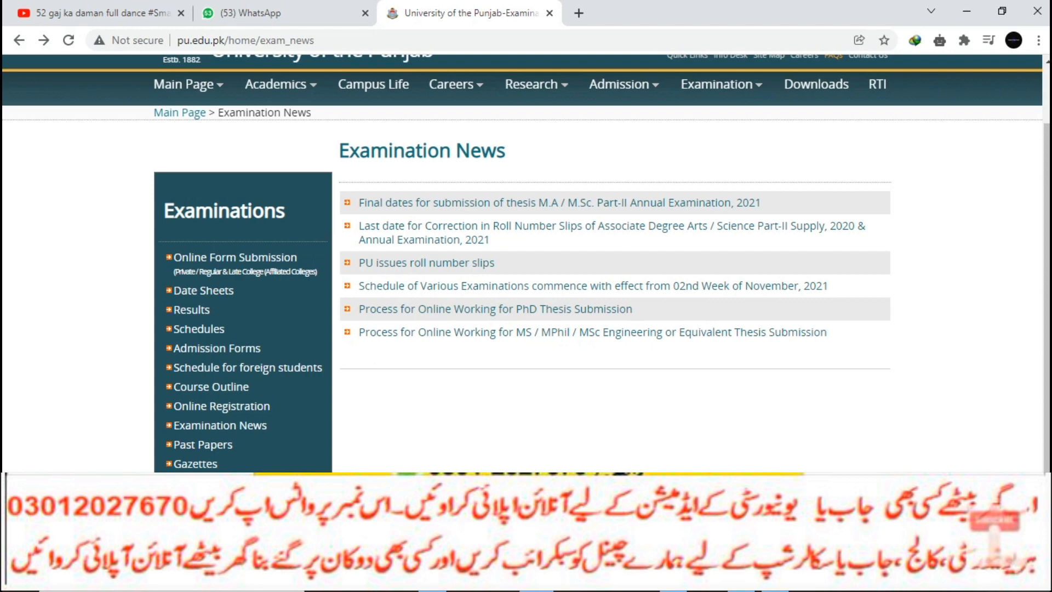
{"action": "left_click", "coordinate": [221, 406]}
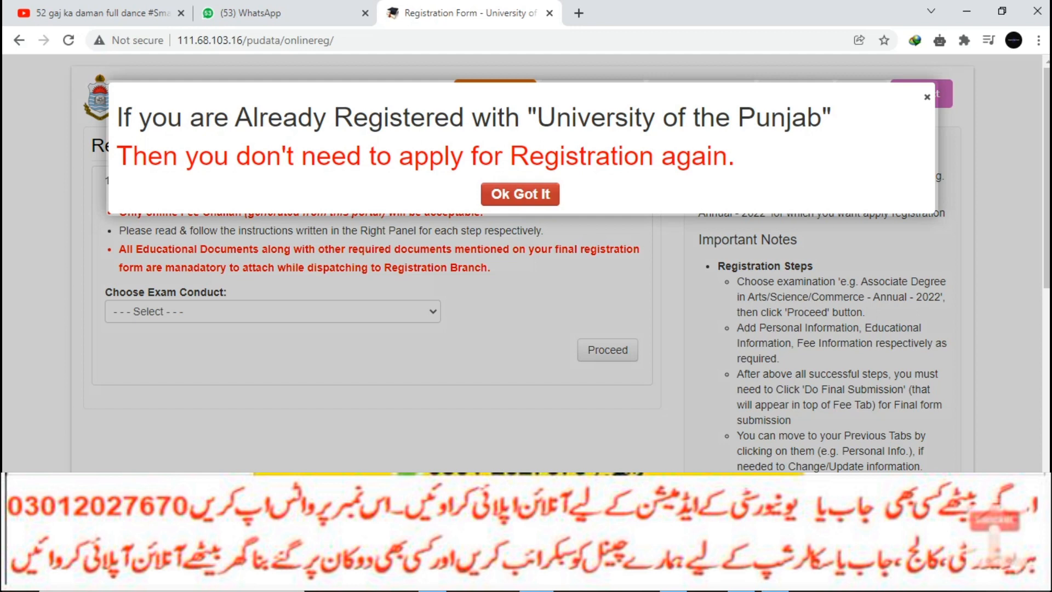
{"action": "left_click", "coordinate": [520, 193]}
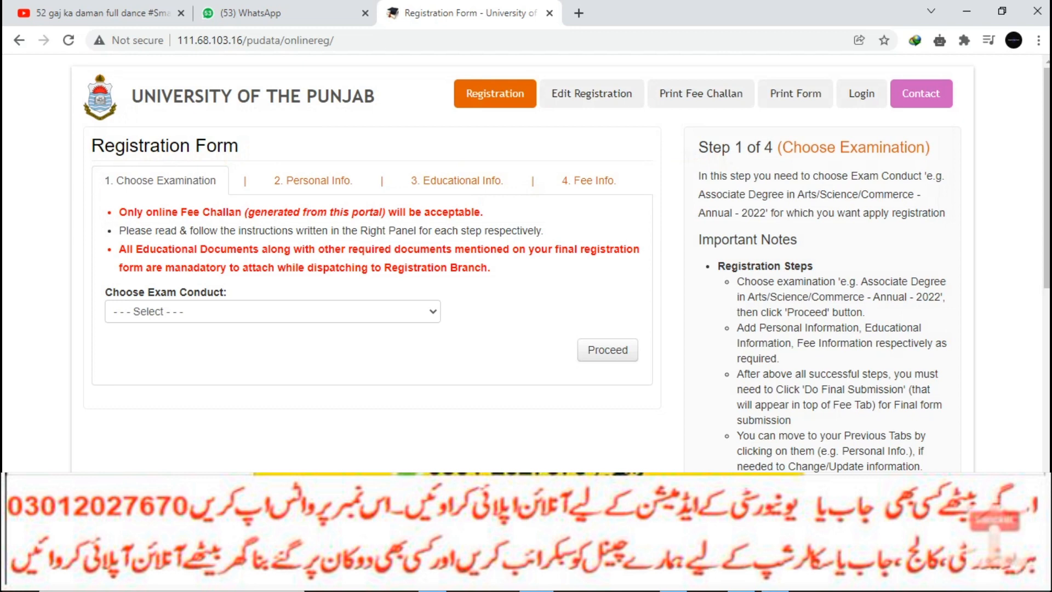
- Select the Associate Degree in Arts/Science/Commerce - Annual - 2022 exam and proceed to Personal Info
{"action": "left_click", "coordinate": [272, 312]}
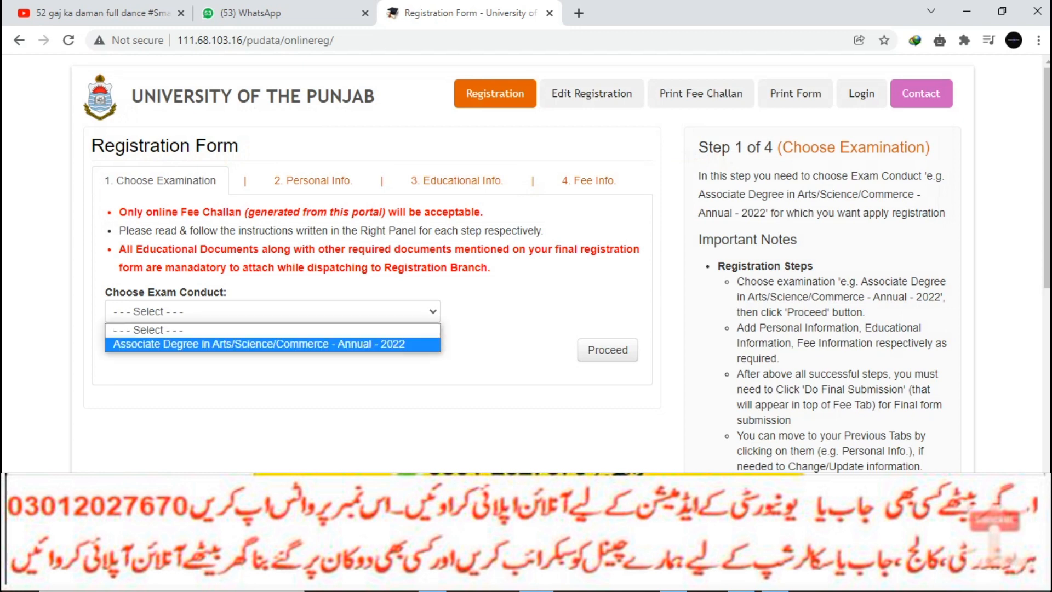
{"action": "left_click", "coordinate": [272, 344]}
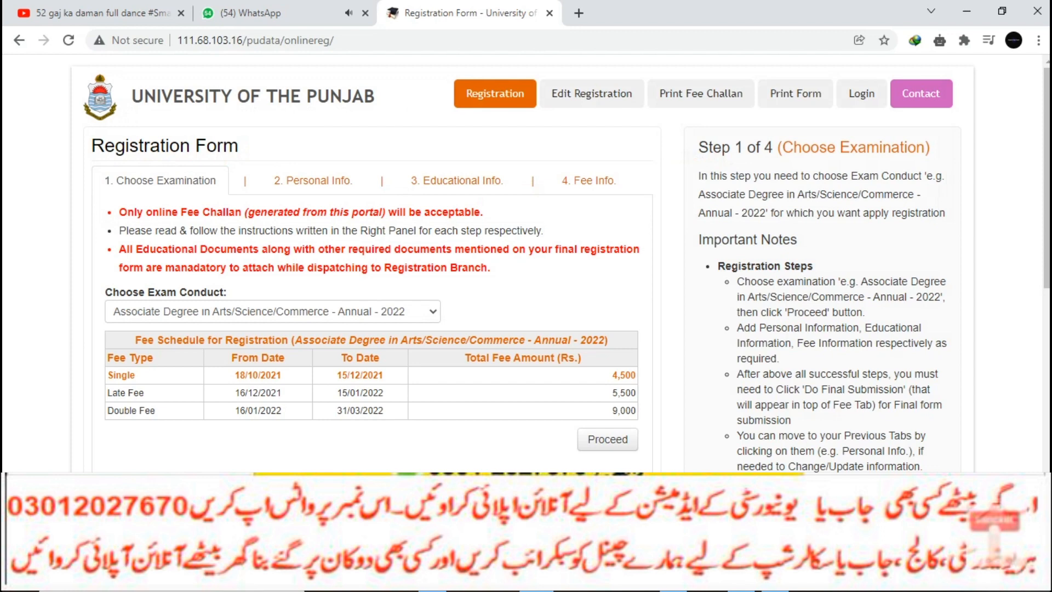
{"action": "left_click", "coordinate": [607, 439]}
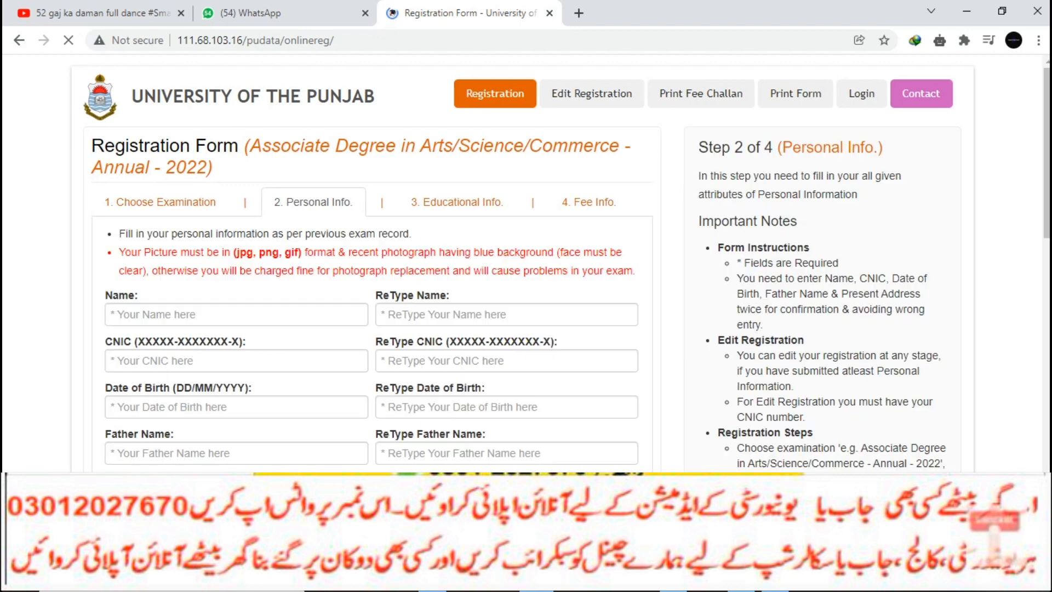
- Enter the applicant's full name in Name and ReType Name
{"action": "left_click", "coordinate": [236, 314]}
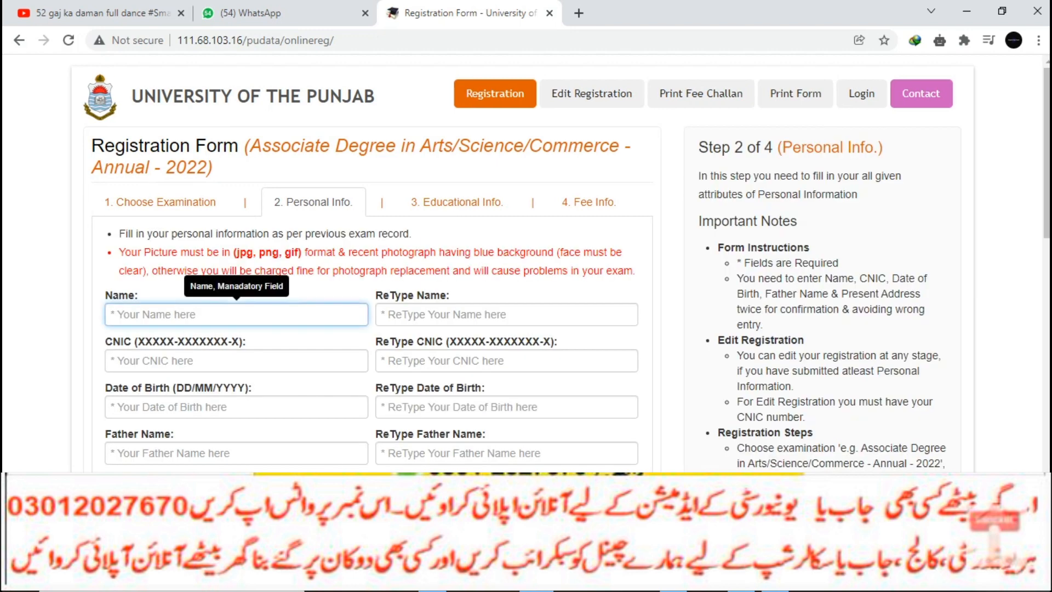
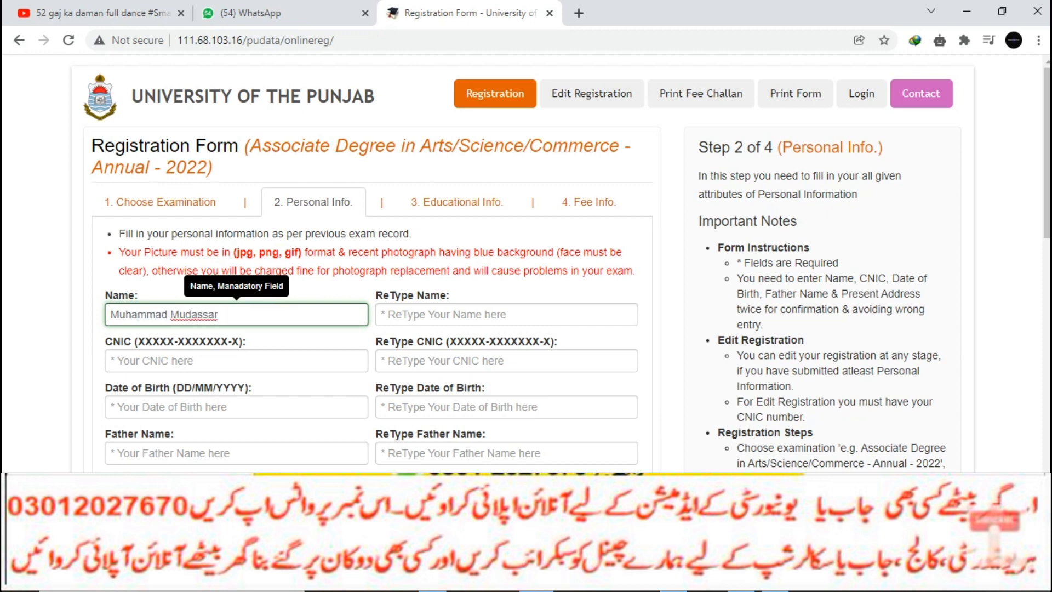
{"action": "key", "text": "Tab"}
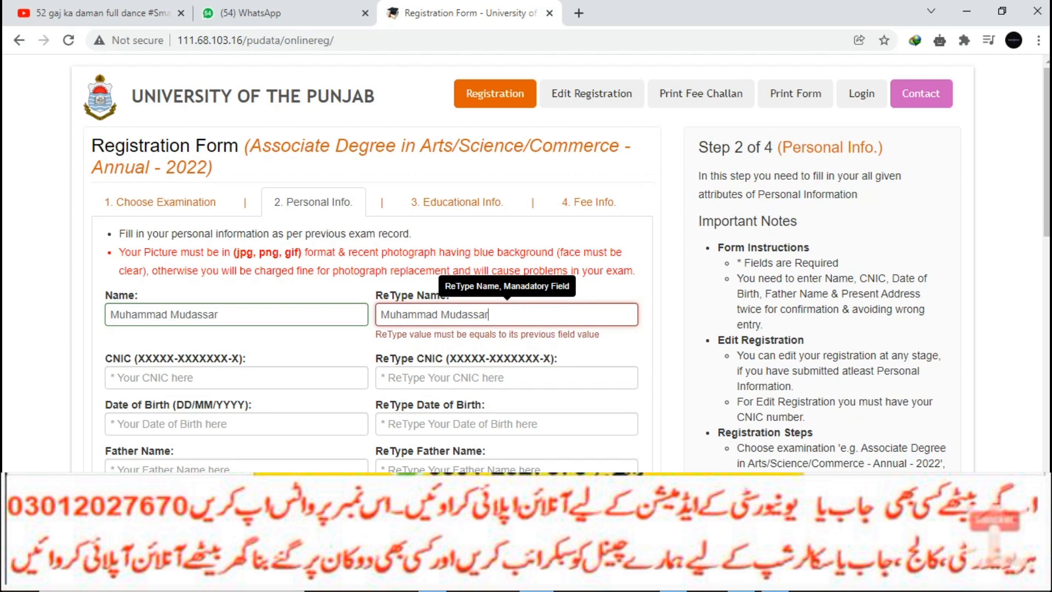
- Enter the applicant's CNIC and date of birth, each retyped for confirmation
{"action": "left_click", "coordinate": [236, 378]}
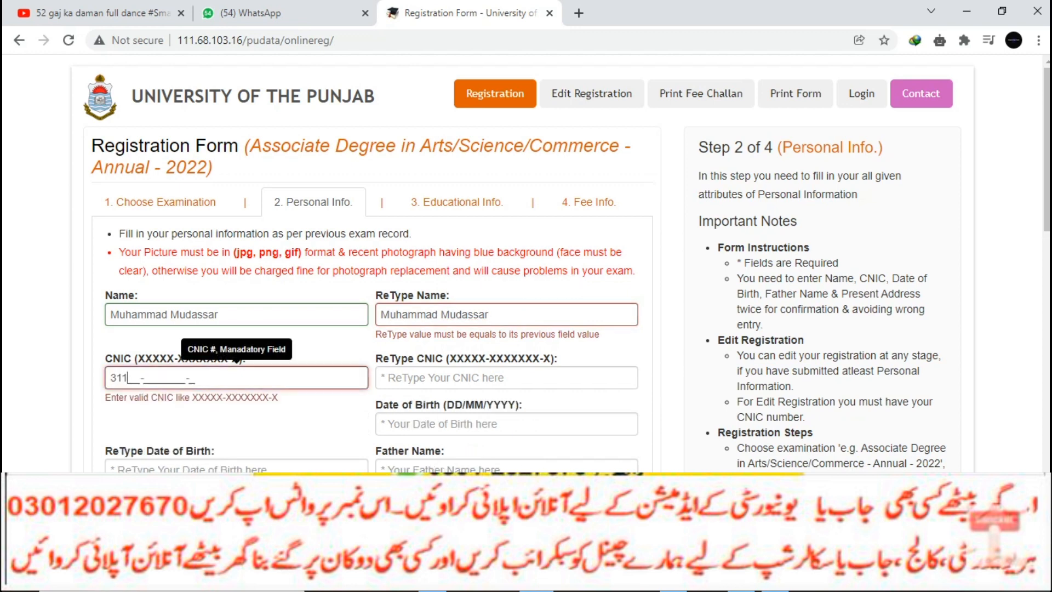
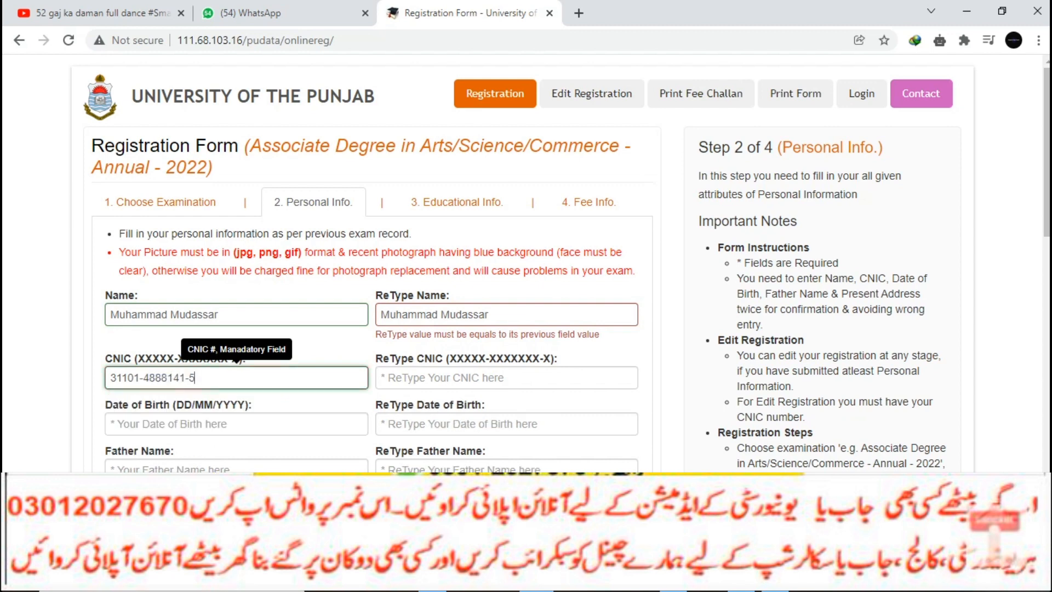
{"action": "key", "text": "Tab"}
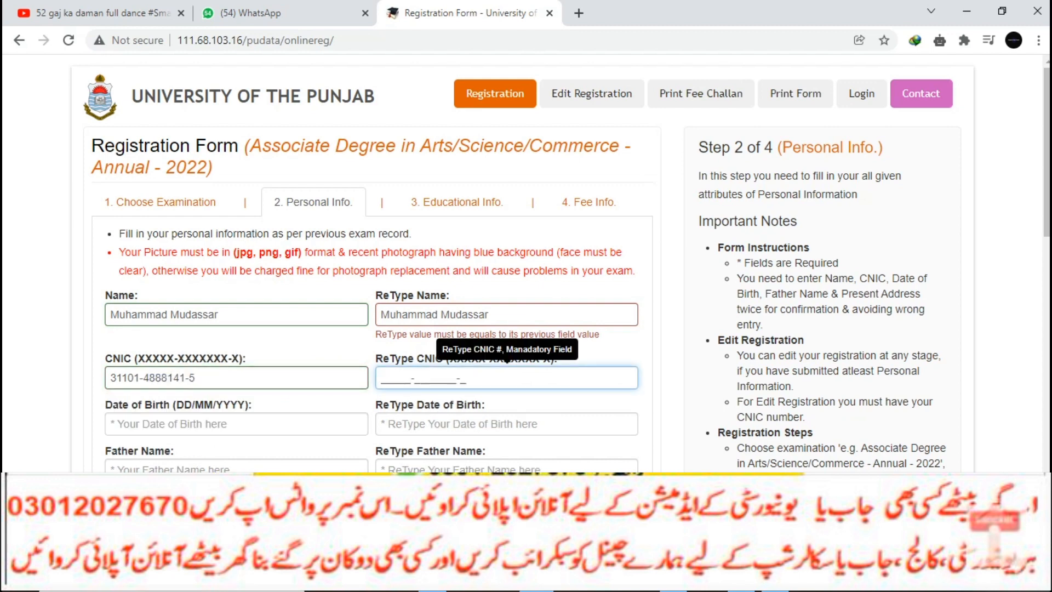
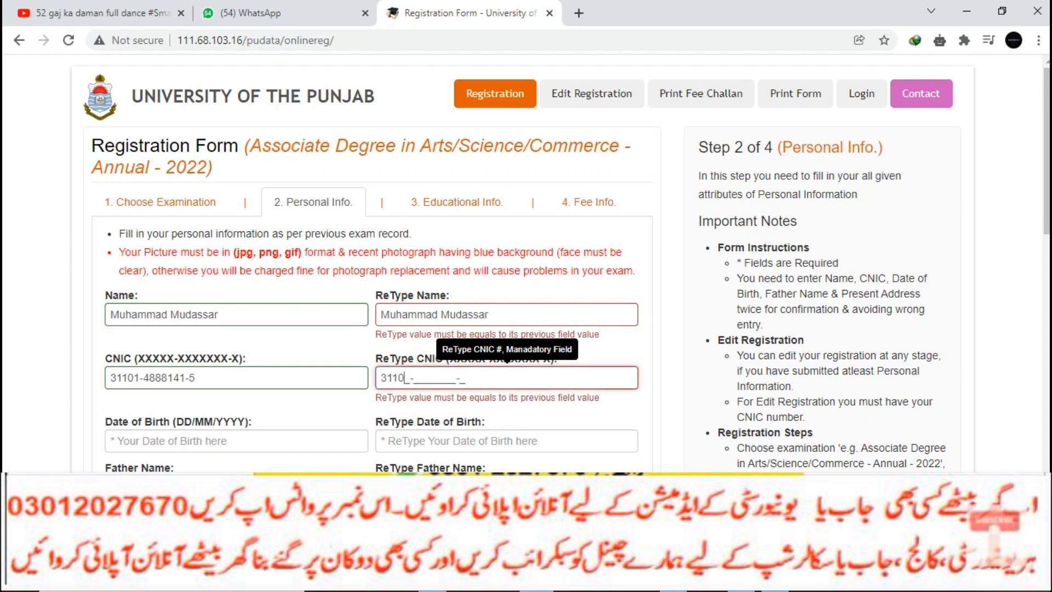
{"action": "key", "text": "Tab"}
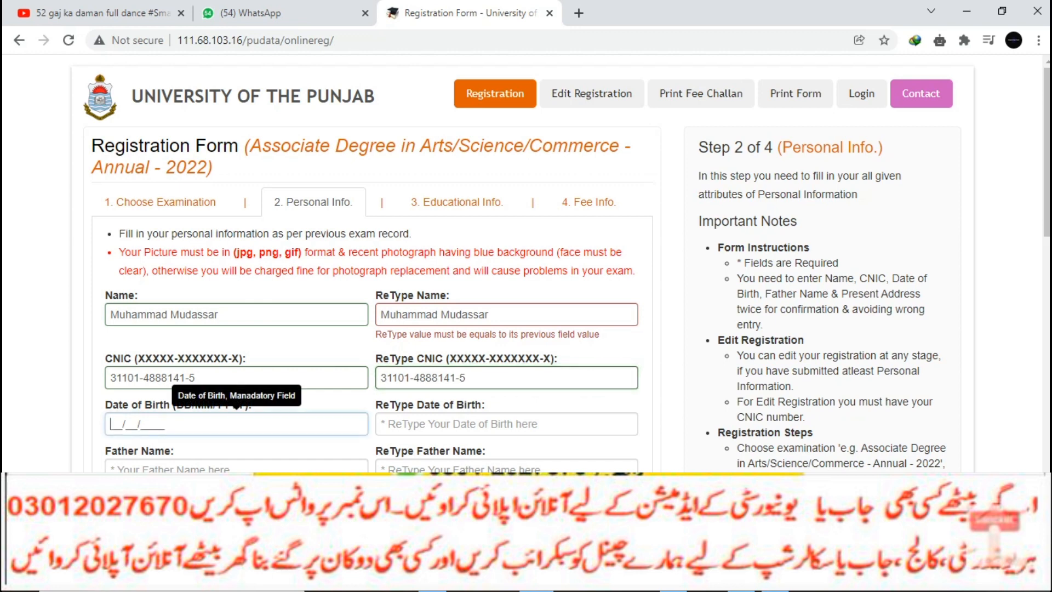
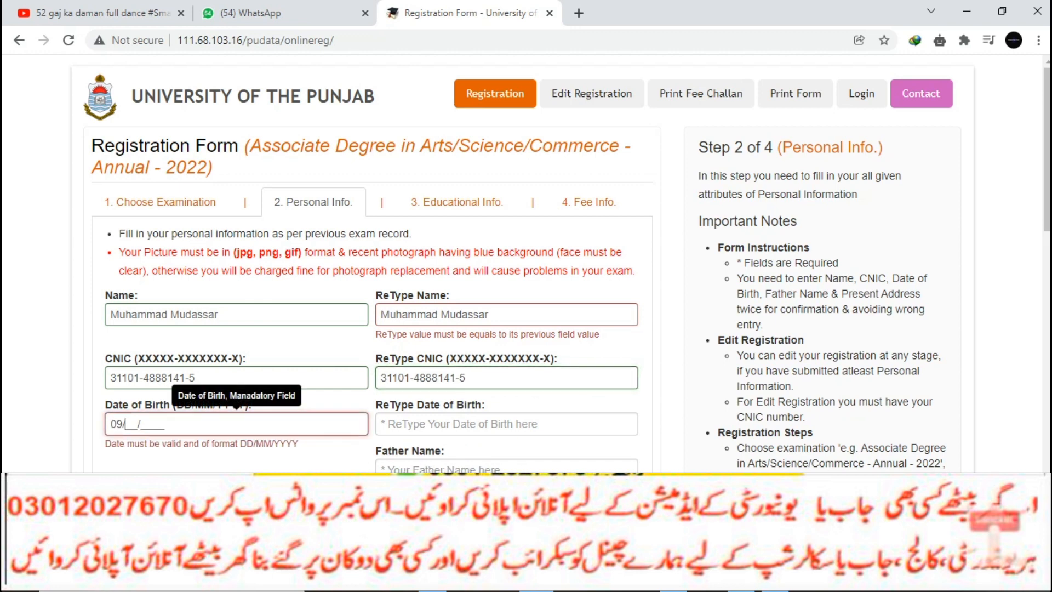
{"action": "left_click", "coordinate": [507, 424]}
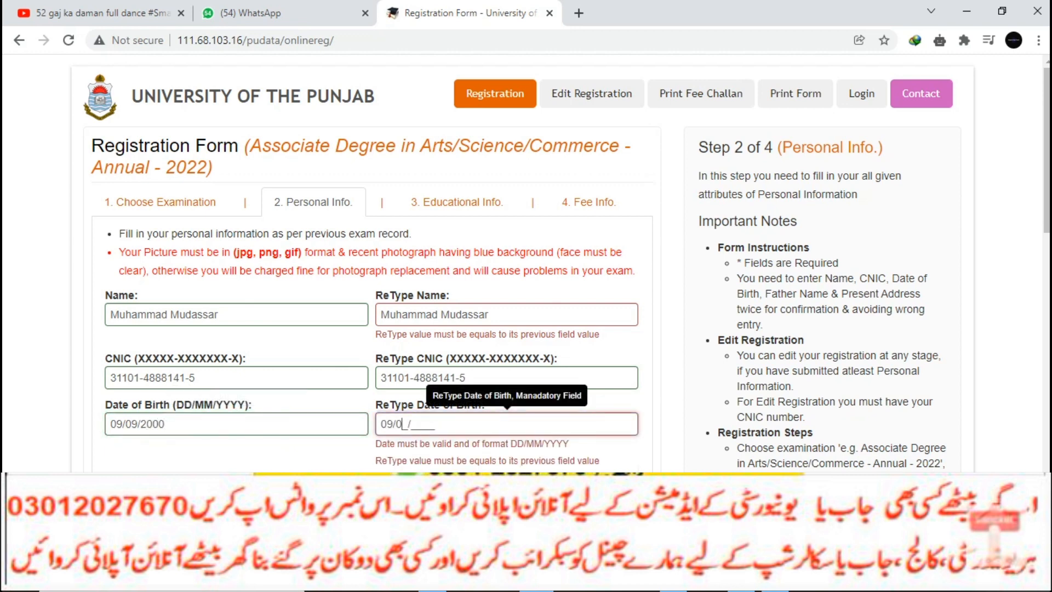
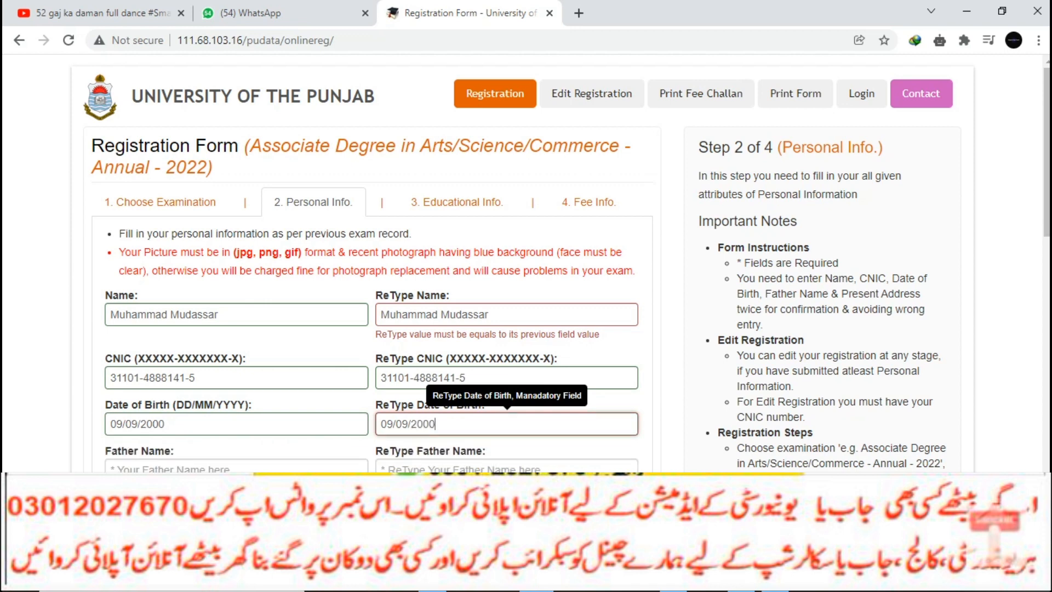
- Enter the father's name in Father Name and ReType Father Name
{"action": "key", "text": "Tab"}
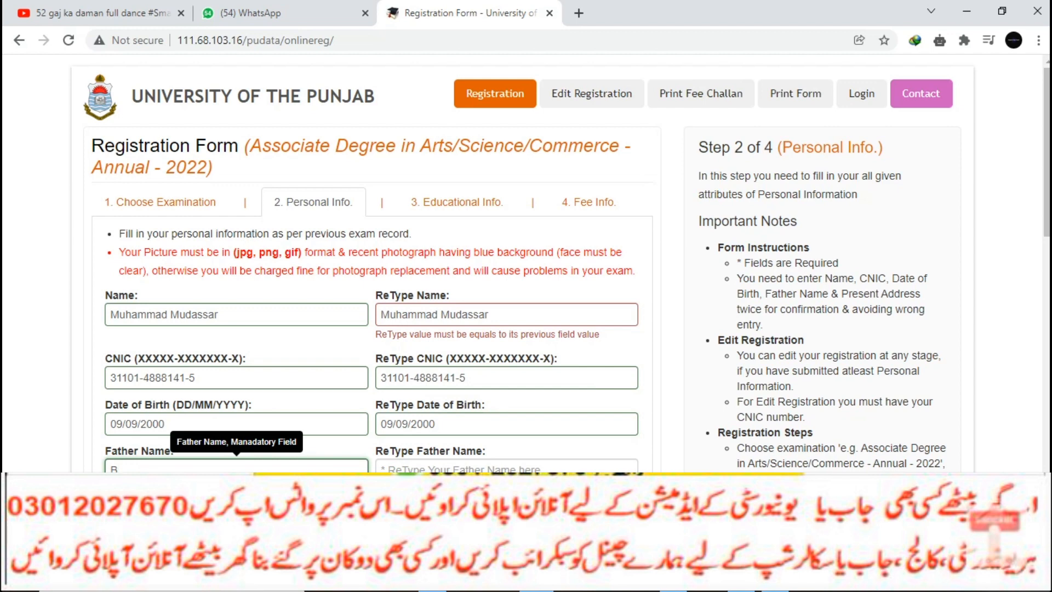
{"action": "left_click", "coordinate": [506, 468]}
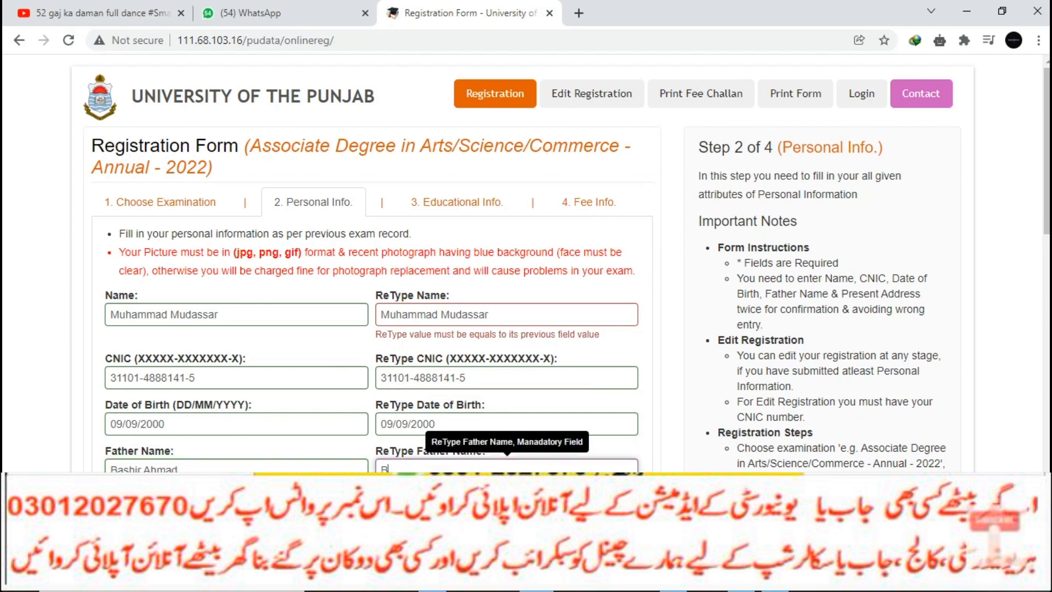
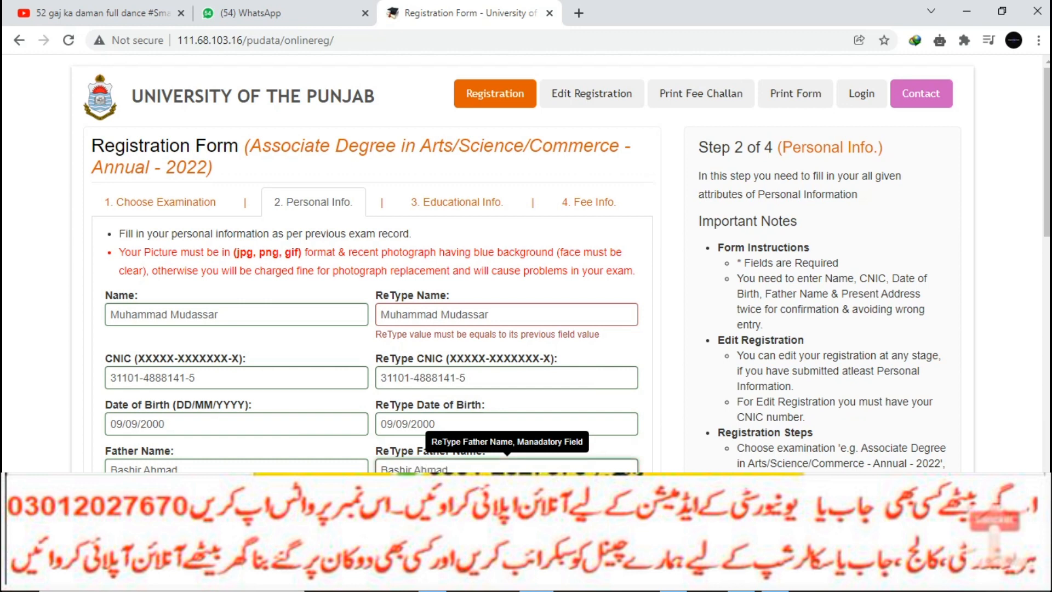
- Start entering the father's CNIC number in Father CNIC
{"action": "scroll", "coordinate": [236, 339], "scroll_direction": "down", "scroll_amount": 2}
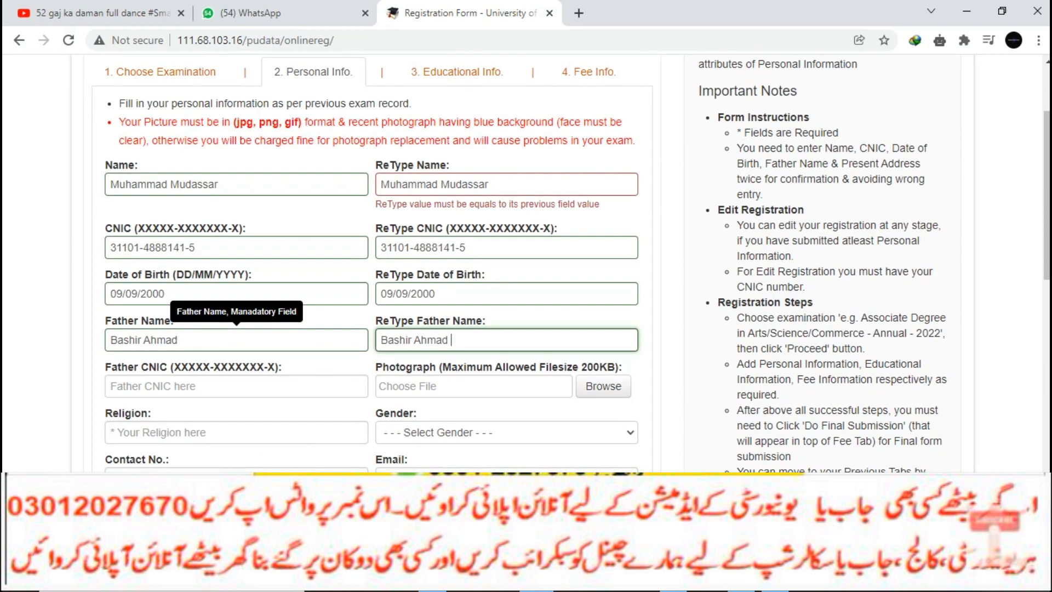
{"action": "left_click", "coordinate": [237, 339]}
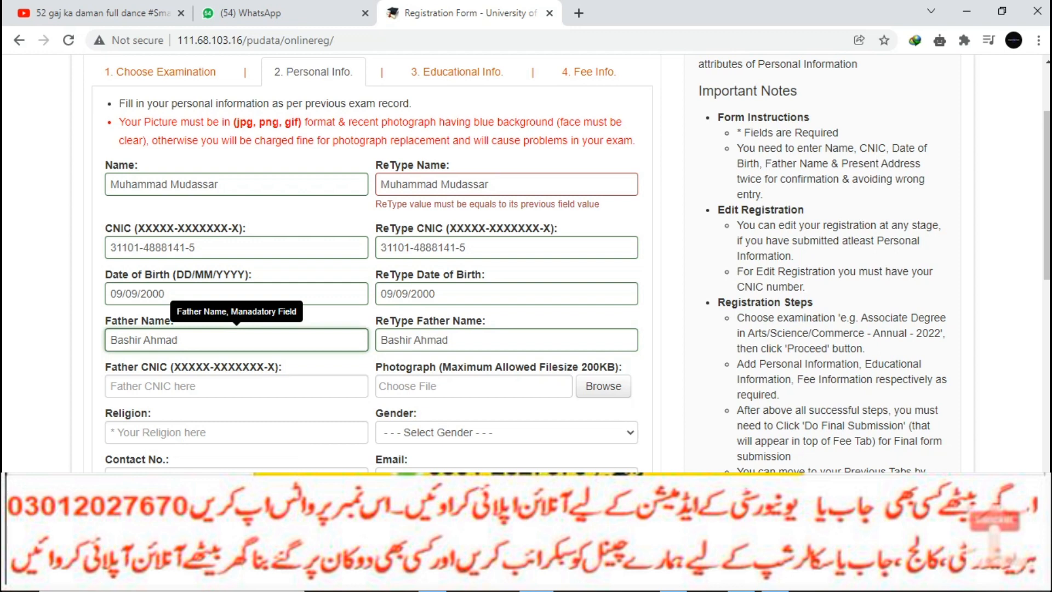
{"action": "left_click", "coordinate": [236, 387]}
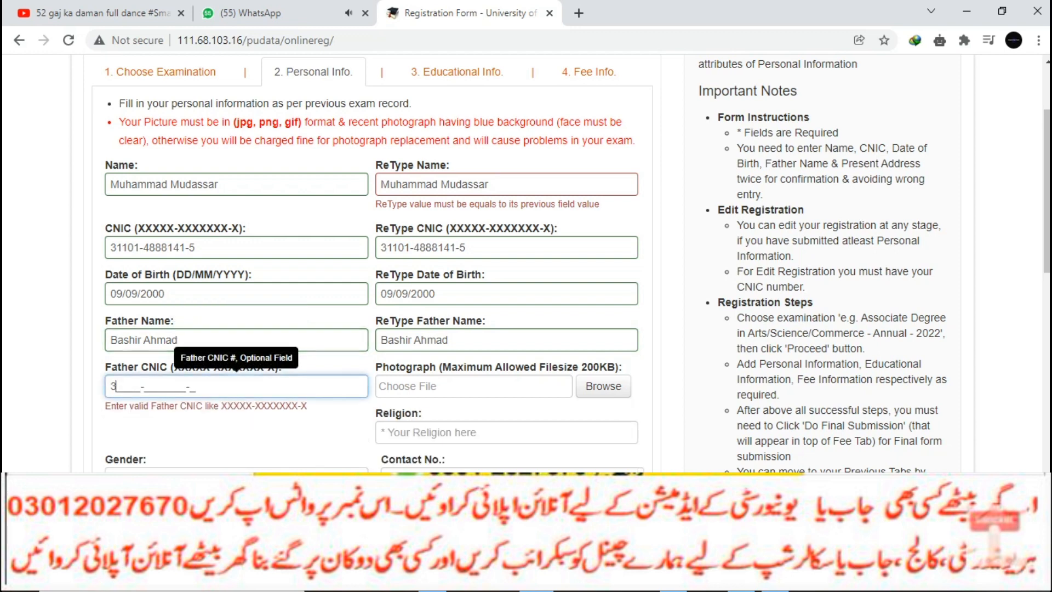
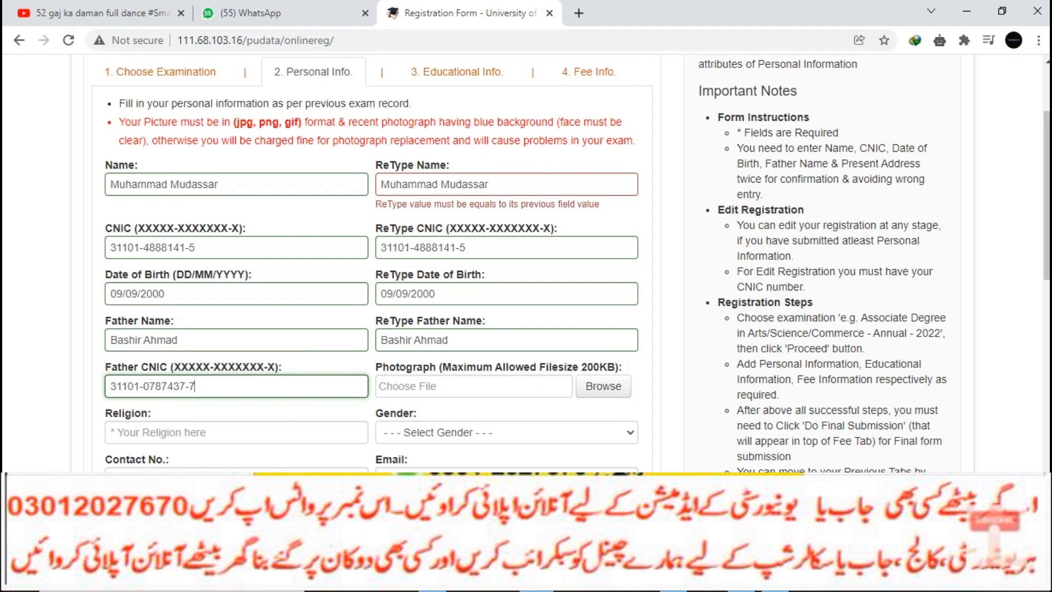
- Attach ad.jpg as the photograph, enter religion 'islam' and set gender to Male
{"action": "left_click", "coordinate": [602, 385]}
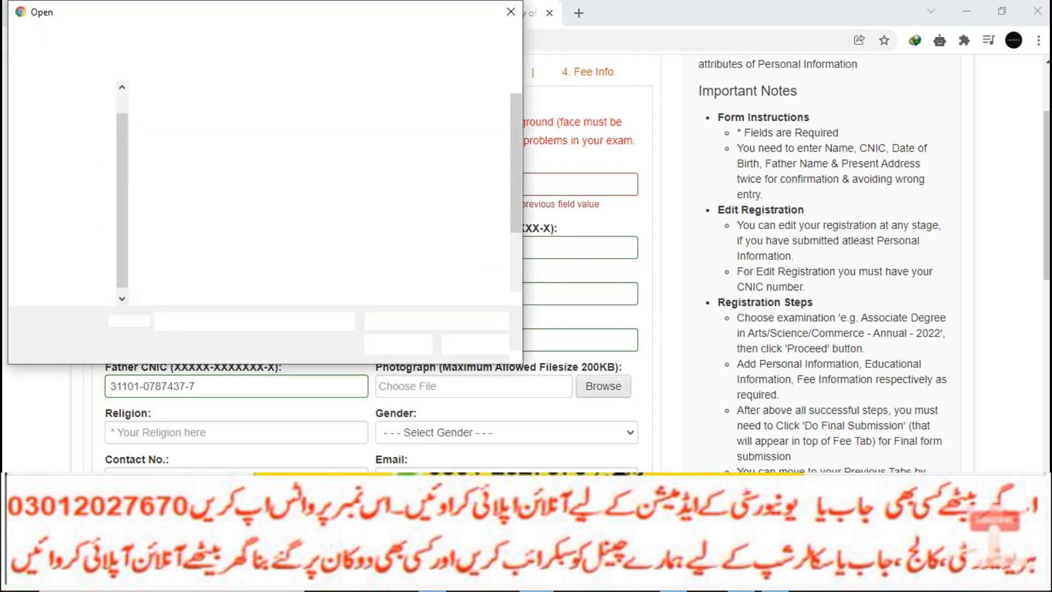
{"action": "left_click", "coordinate": [275, 233]}
{"action": "left_click", "coordinate": [397, 344]}
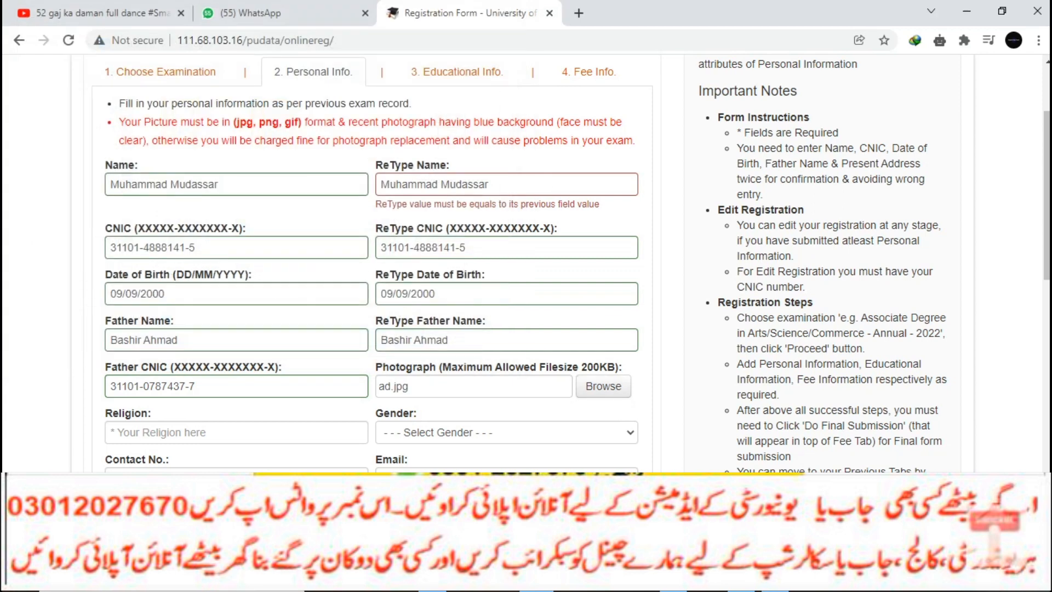
{"action": "left_click", "coordinate": [237, 432]}
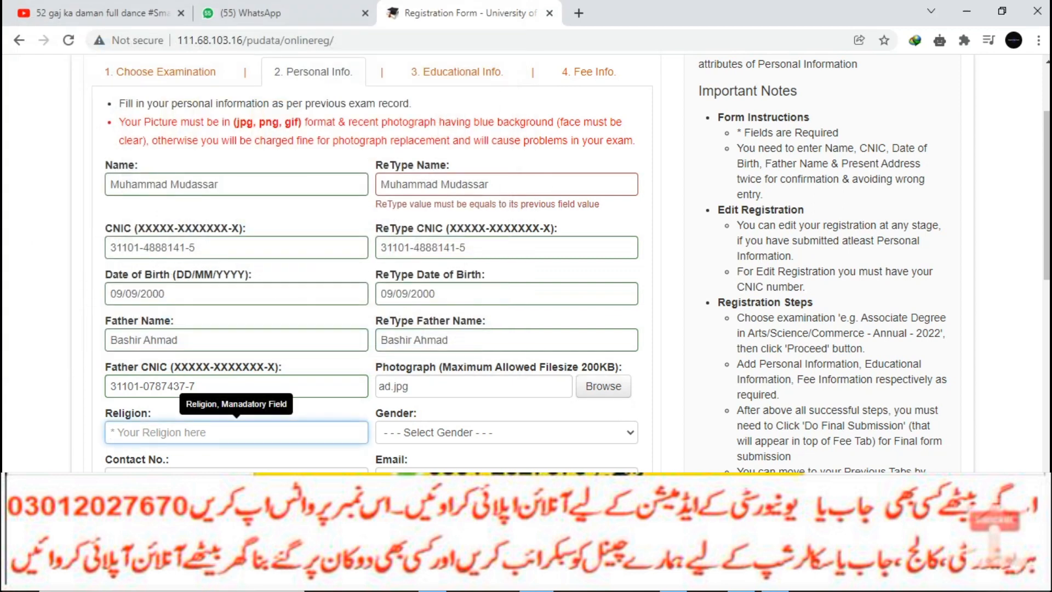
{"action": "type", "text": "islam"}
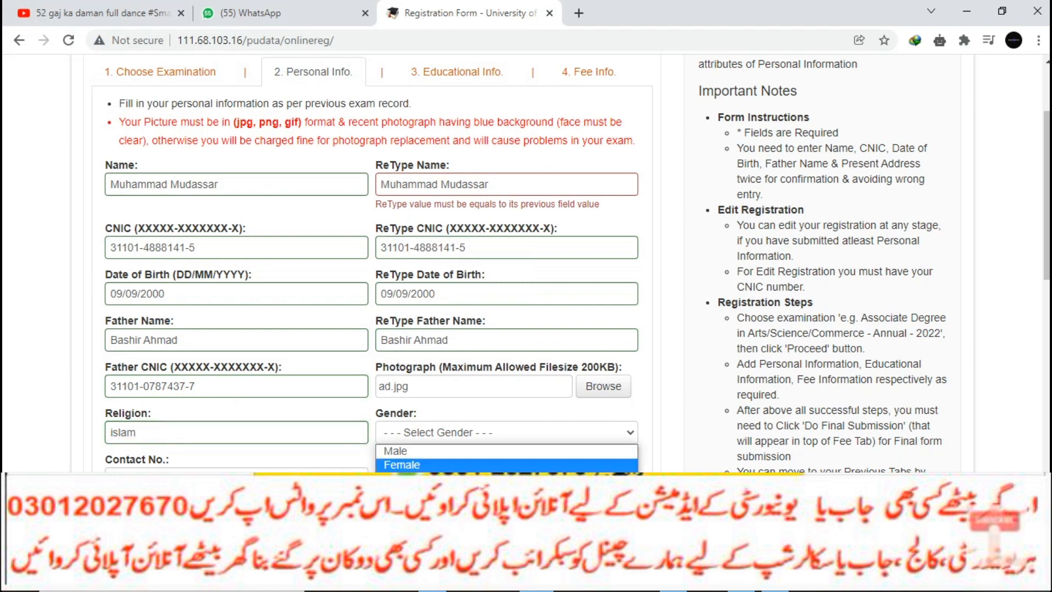
{"action": "left_click", "coordinate": [395, 451]}
- Enter the contact number and e-mail address, correcting a typo in the e-mail
{"action": "left_click", "coordinate": [236, 478]}
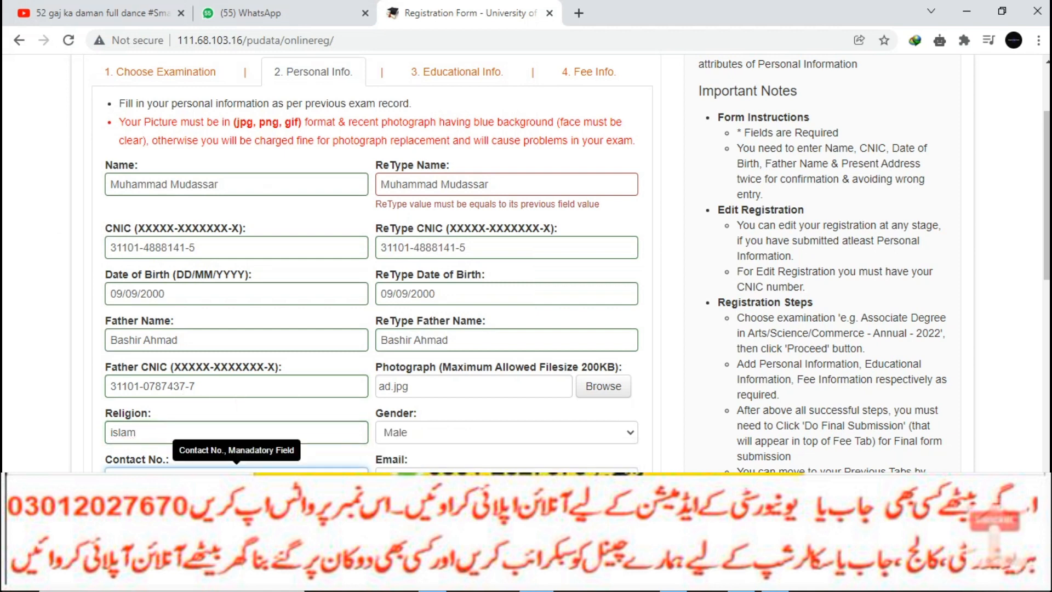
{"action": "type", "text": "0"}
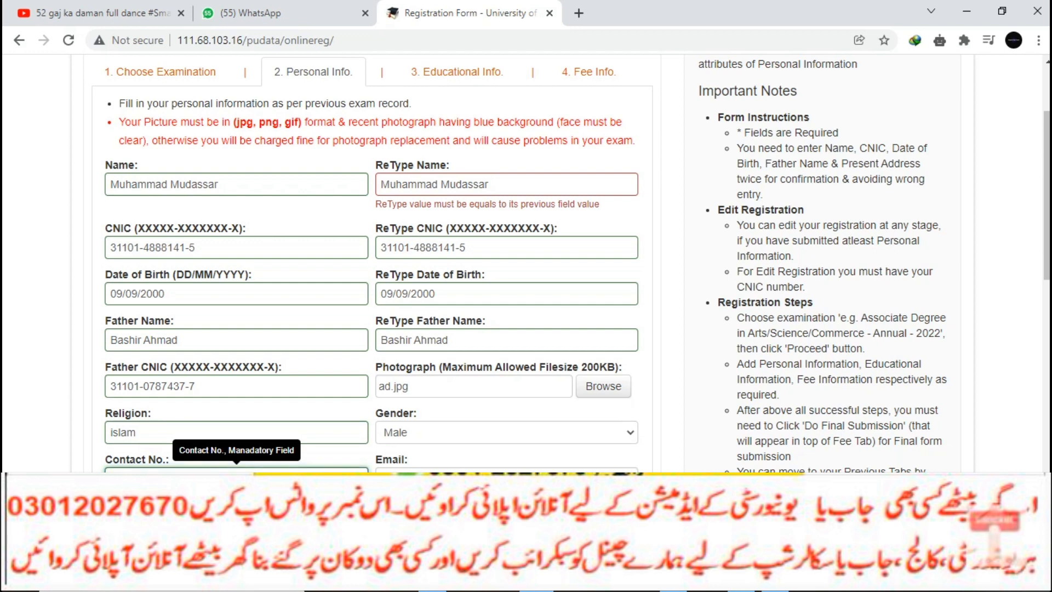
{"action": "left_click", "coordinate": [506, 478]}
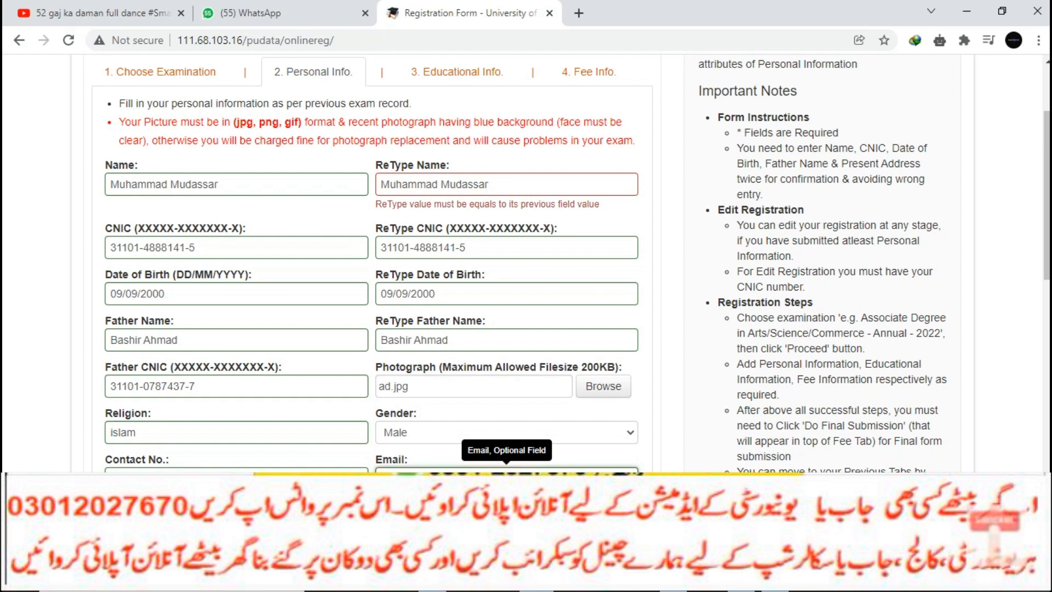
{"action": "scroll", "coordinate": [526, 263], "scroll_direction": "down", "scroll_amount": 3}
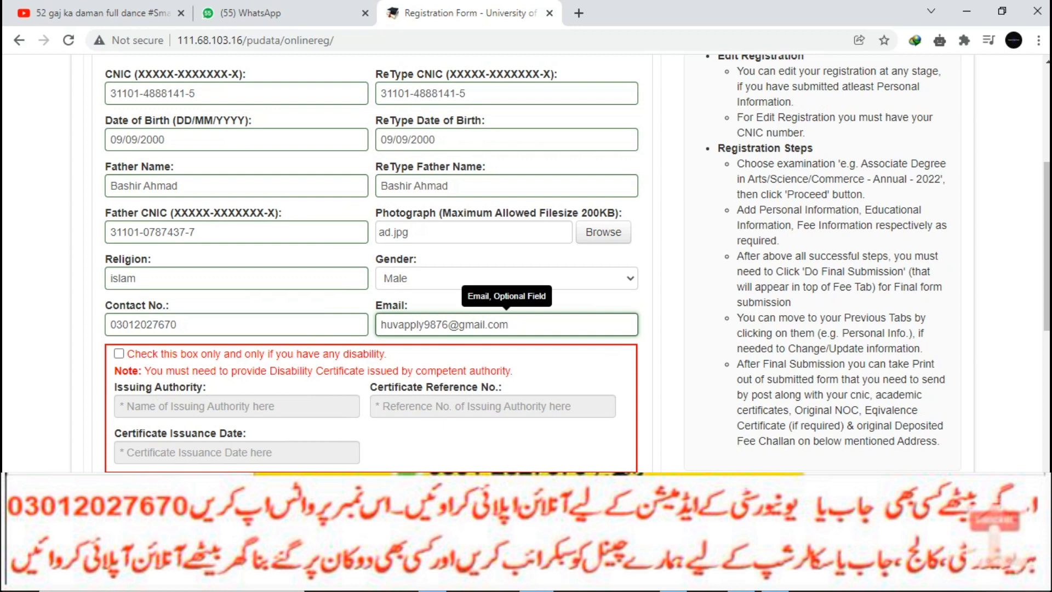
{"action": "key", "text": "BackSpace"}
{"action": "key", "text": "BackSpace"}
{"action": "type", "text": "b"}
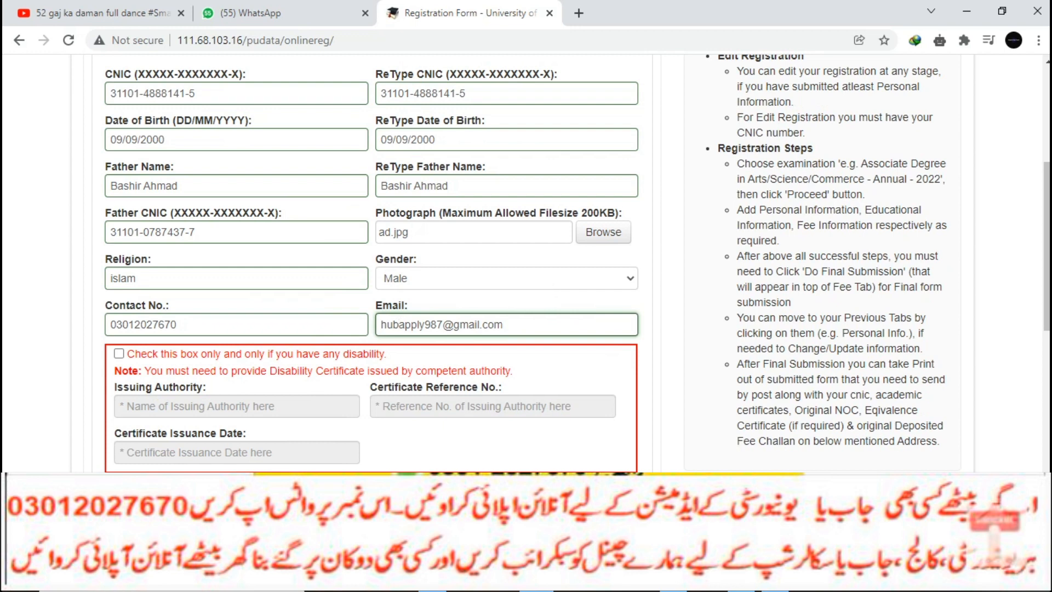
{"action": "scroll", "coordinate": [416, 328], "scroll_direction": "down", "scroll_amount": 4}
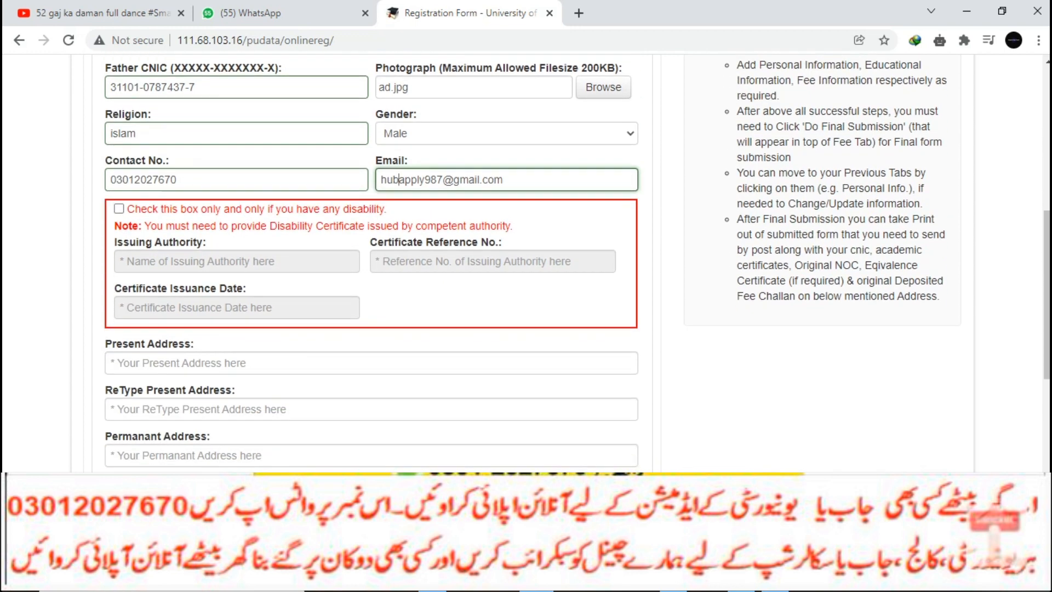
- Fill in Present Address and ReType Present Address, then Save & Proceed to Educational Info
{"action": "left_click", "coordinate": [371, 277]}
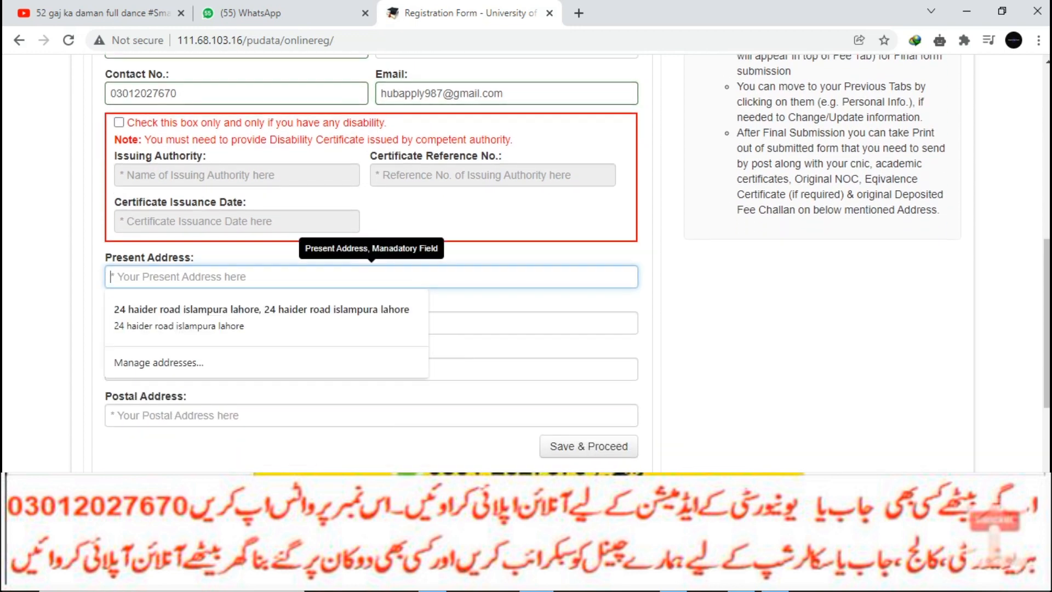
{"action": "type", "text": "bwn"}
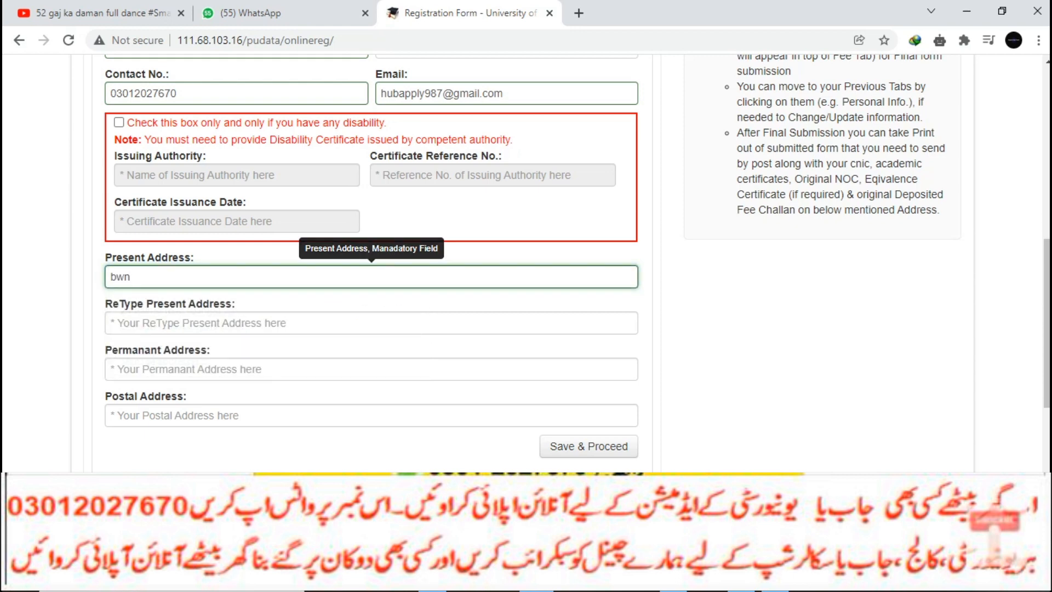
{"action": "left_click", "coordinate": [111, 322]}
{"action": "type", "text": "bwn"}
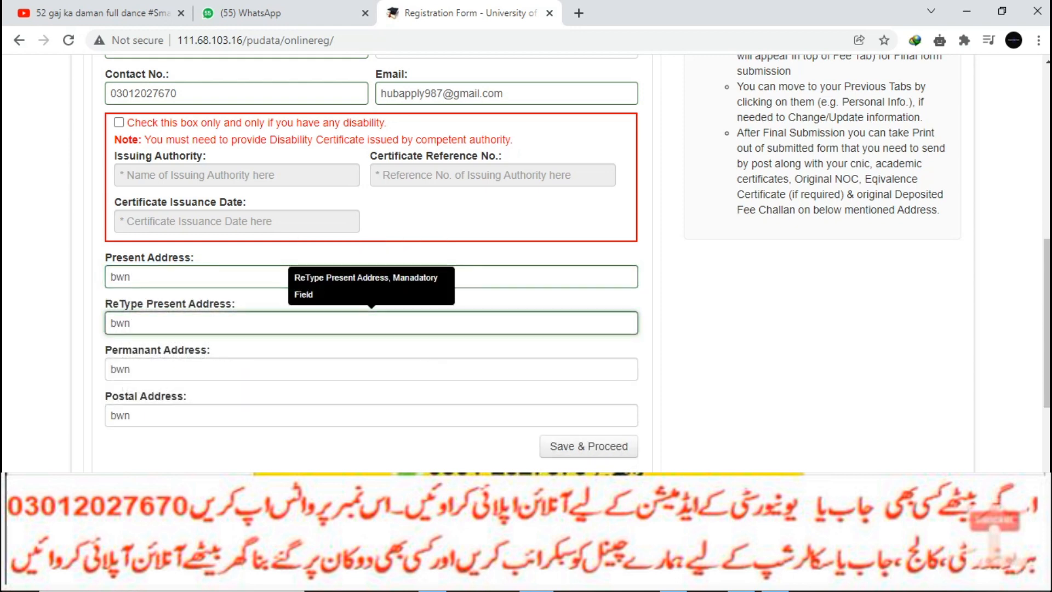
{"action": "key", "text": "Tab"}
{"action": "key", "text": "Tab"}
{"action": "key", "text": "Tab"}
{"action": "key", "text": "Return"}
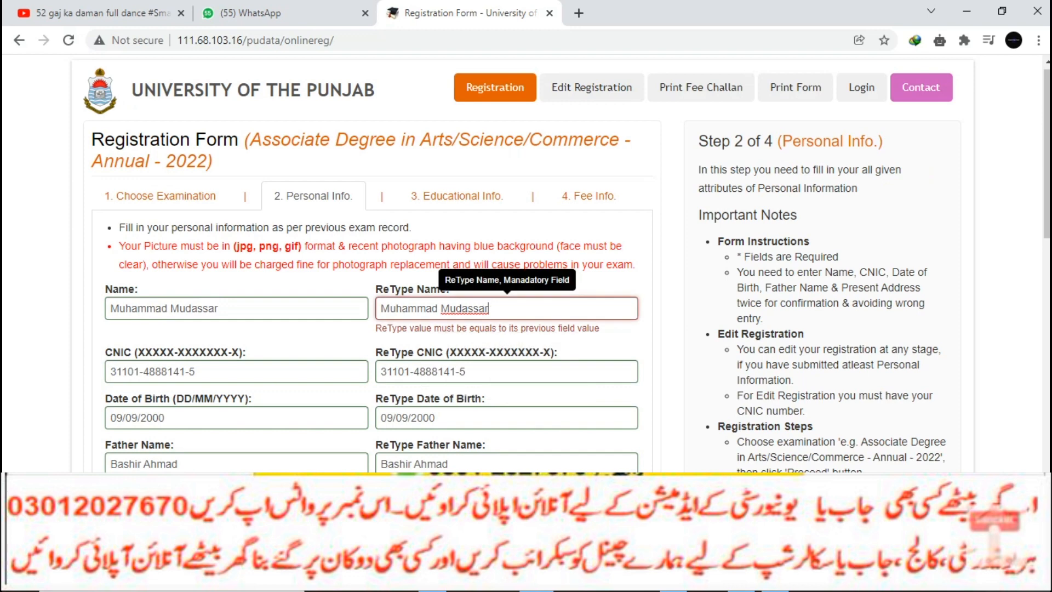
{"action": "scroll", "coordinate": [518, 263], "scroll_direction": "down", "scroll_amount": 15}
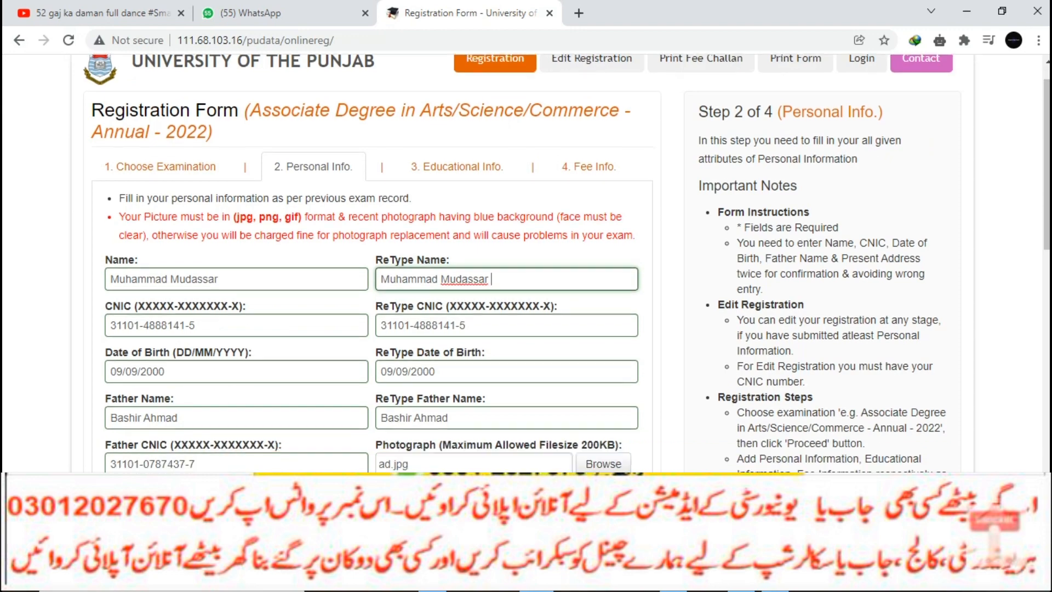
{"action": "left_click", "coordinate": [588, 222]}
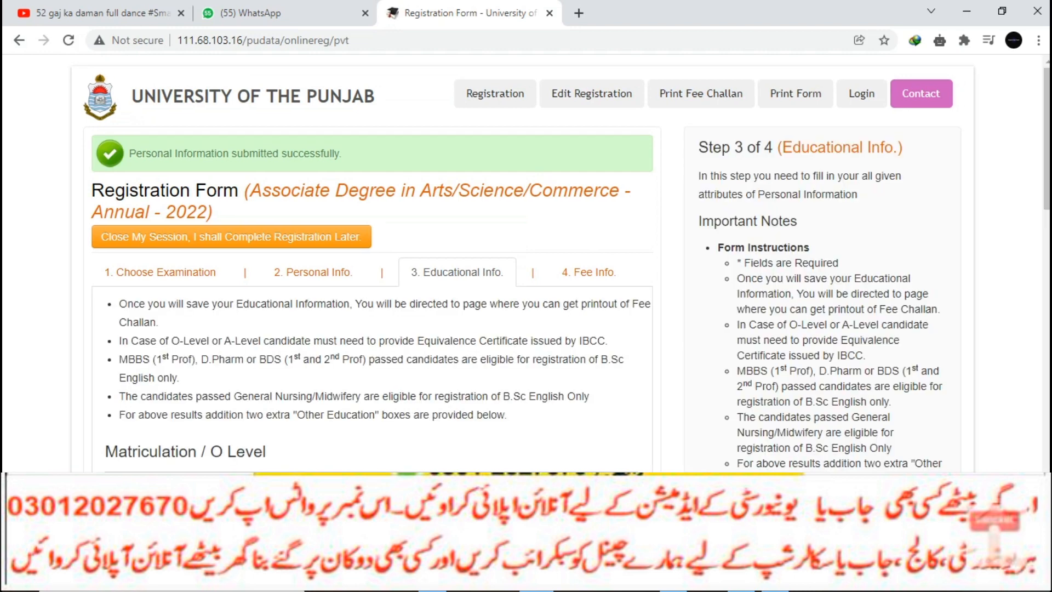
{"action": "scroll", "coordinate": [558, 263], "scroll_direction": "down", "scroll_amount": 3}
- Set Matriculation degree title, board BISE Bahawalpur and exam type Annual
{"action": "left_click", "coordinate": [233, 353]}
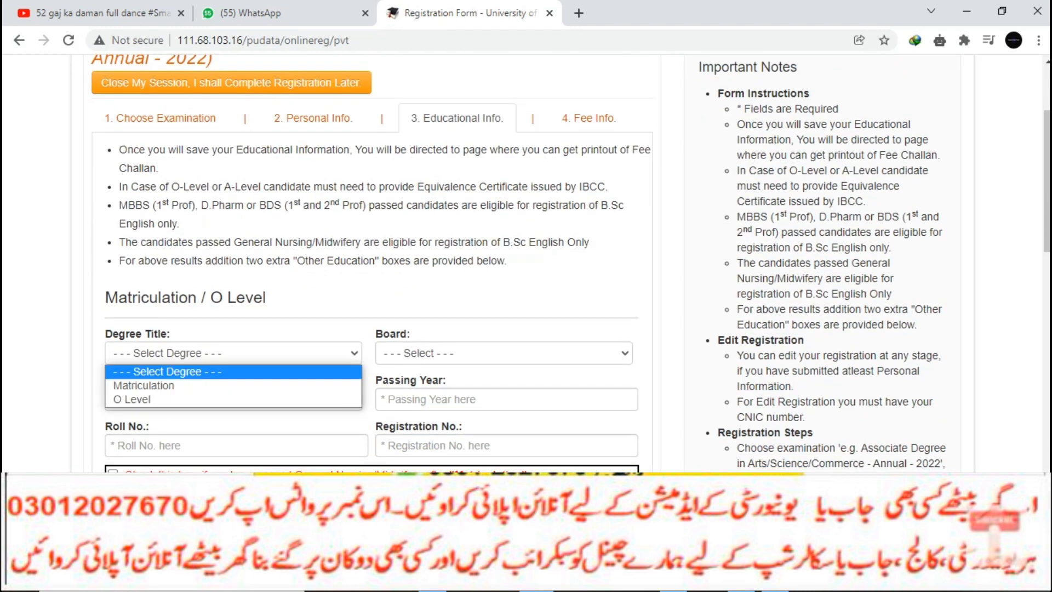
{"action": "left_click", "coordinate": [233, 385]}
{"action": "left_click", "coordinate": [504, 353]}
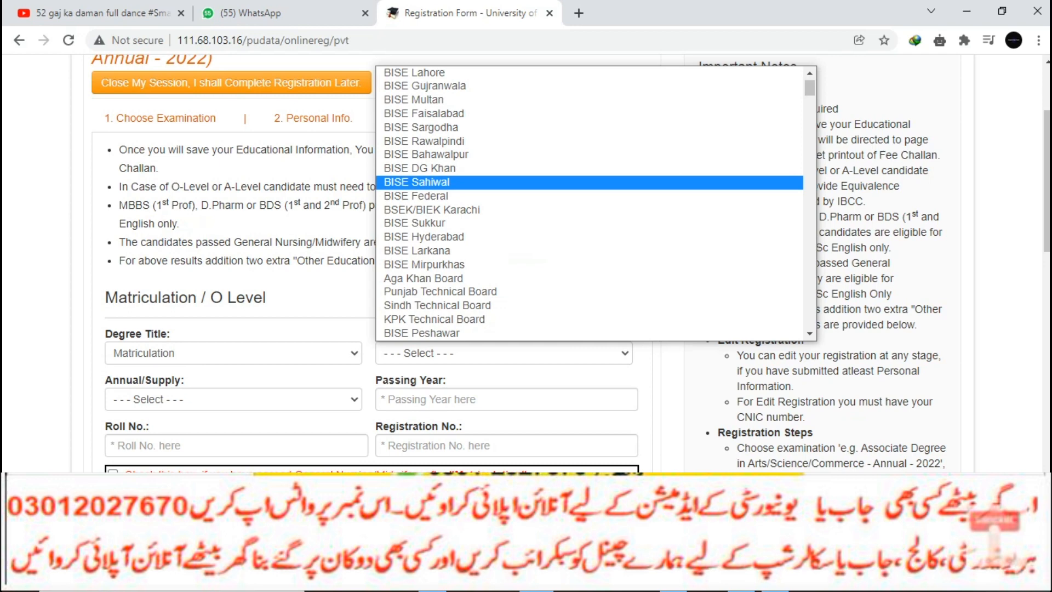
{"action": "left_click", "coordinate": [426, 154]}
{"action": "scroll", "coordinate": [426, 154], "scroll_direction": "down", "scroll_amount": 3}
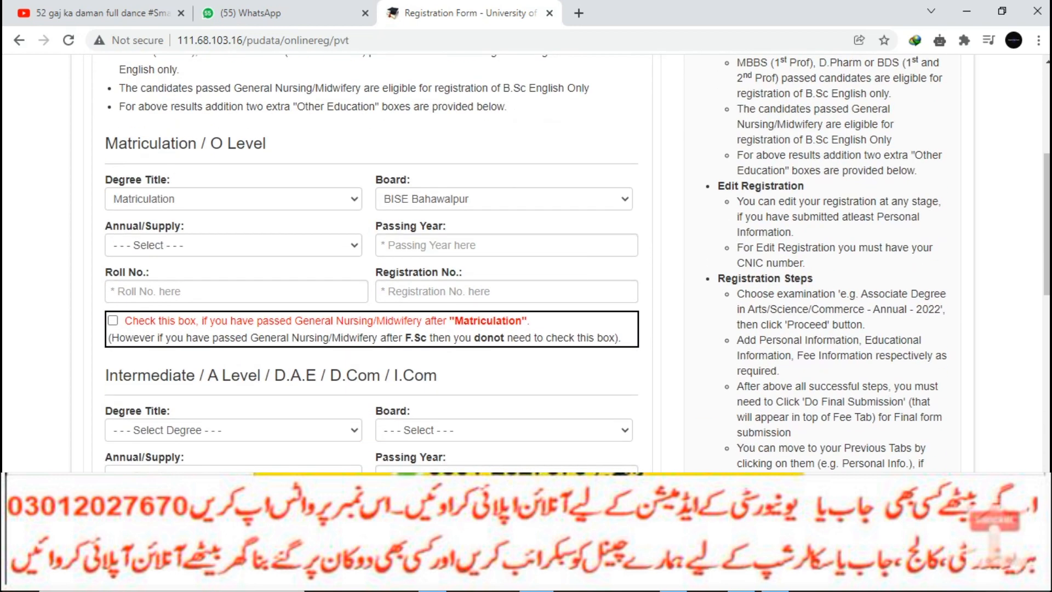
{"action": "left_click", "coordinate": [233, 245]}
{"action": "left_click", "coordinate": [164, 269]}
{"action": "left_click", "coordinate": [233, 245]}
{"action": "key", "text": "Up"}
{"action": "key", "text": "Return"}
{"action": "key", "text": "Tab"}
- Enter Matriculation passing year 2019 along with the roll and registration numbers
{"action": "left_click", "coordinate": [432, 245]}
{"action": "type", "text": "20"}
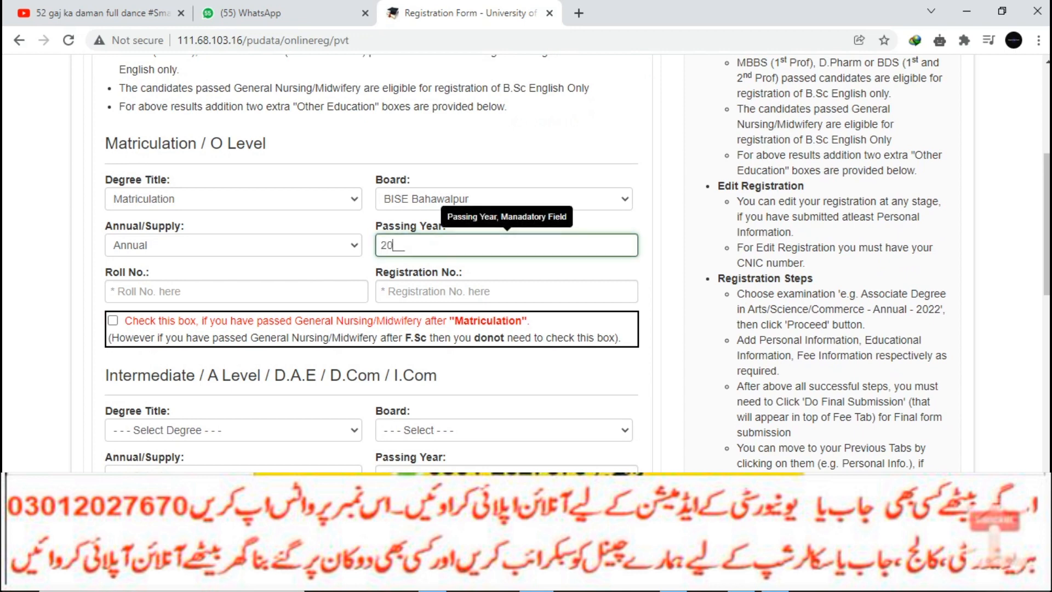
{"action": "type", "text": "19"}
{"action": "left_click", "coordinate": [115, 291]}
{"action": "type", "text": "334455"}
{"action": "left_click", "coordinate": [507, 291]}
{"action": "type", "text": "667777"}
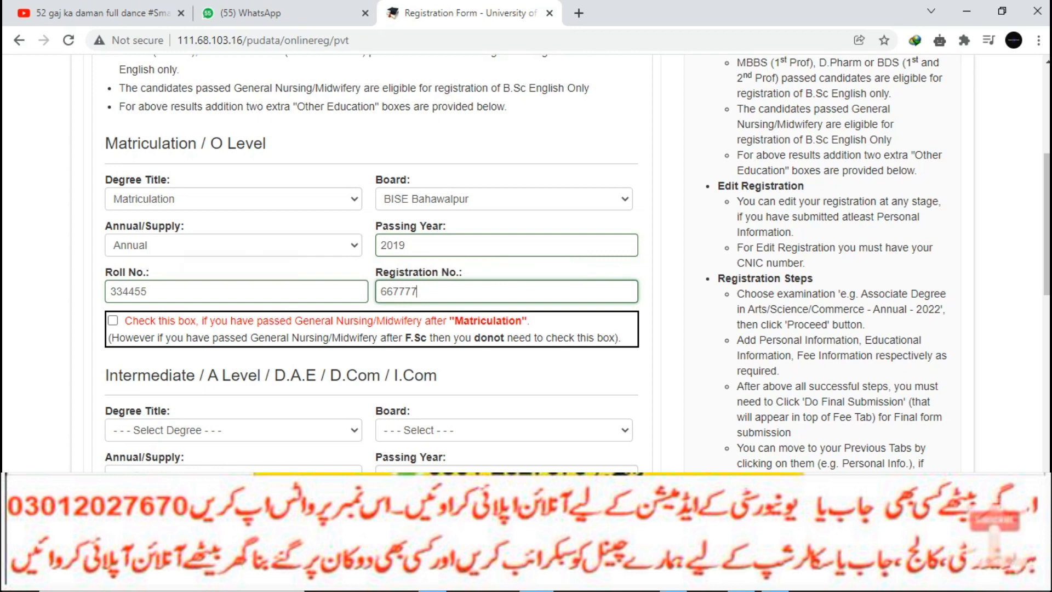
{"action": "left_click", "coordinate": [233, 430]}
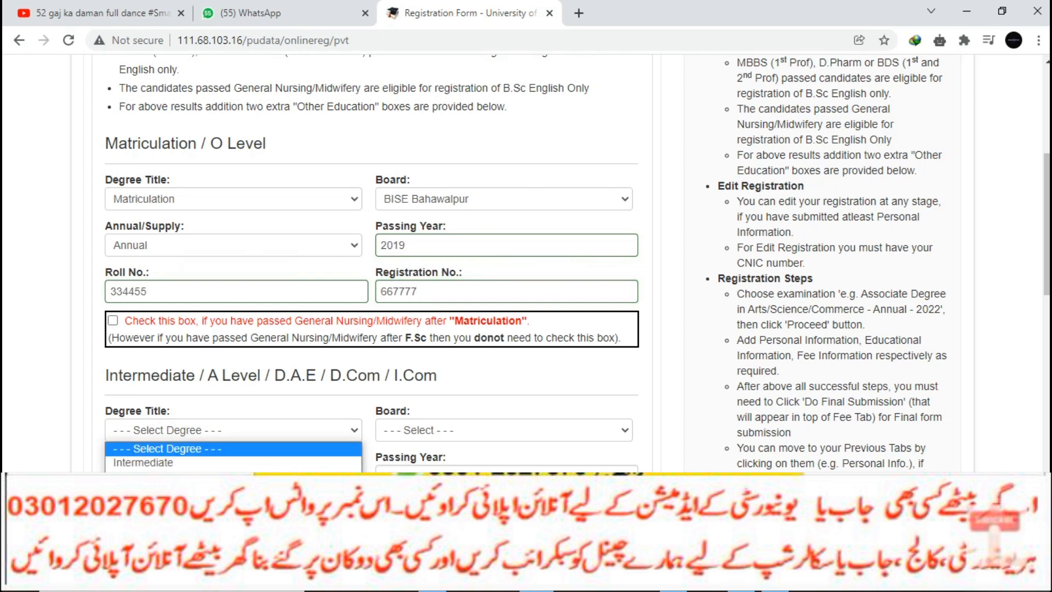
{"action": "scroll", "coordinate": [233, 430], "scroll_direction": "down", "scroll_amount": 1}
- Set Intermediate degree title, board BISE Sukkur, exam type Annual, and agree to the NOC
{"action": "left_click", "coordinate": [233, 354]}
{"action": "left_click", "coordinate": [142, 380]}
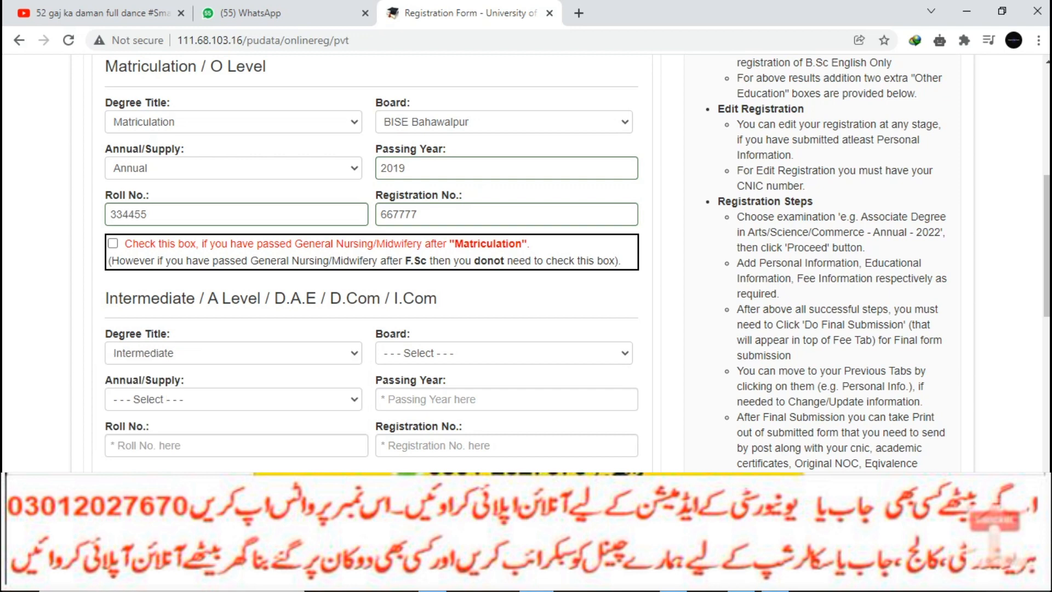
{"action": "left_click", "coordinate": [504, 352]}
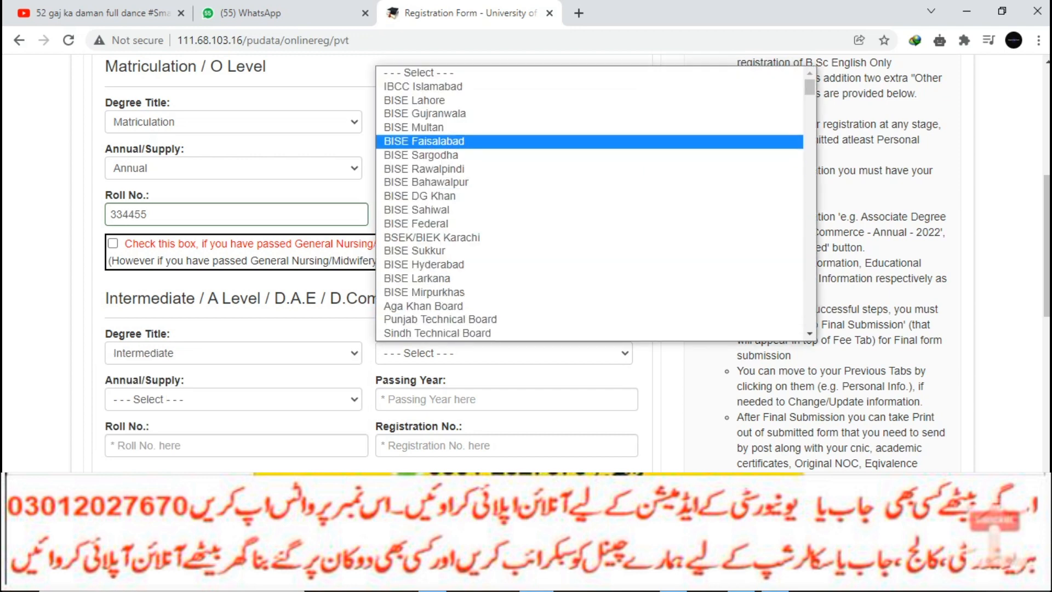
{"action": "left_click", "coordinate": [414, 128]}
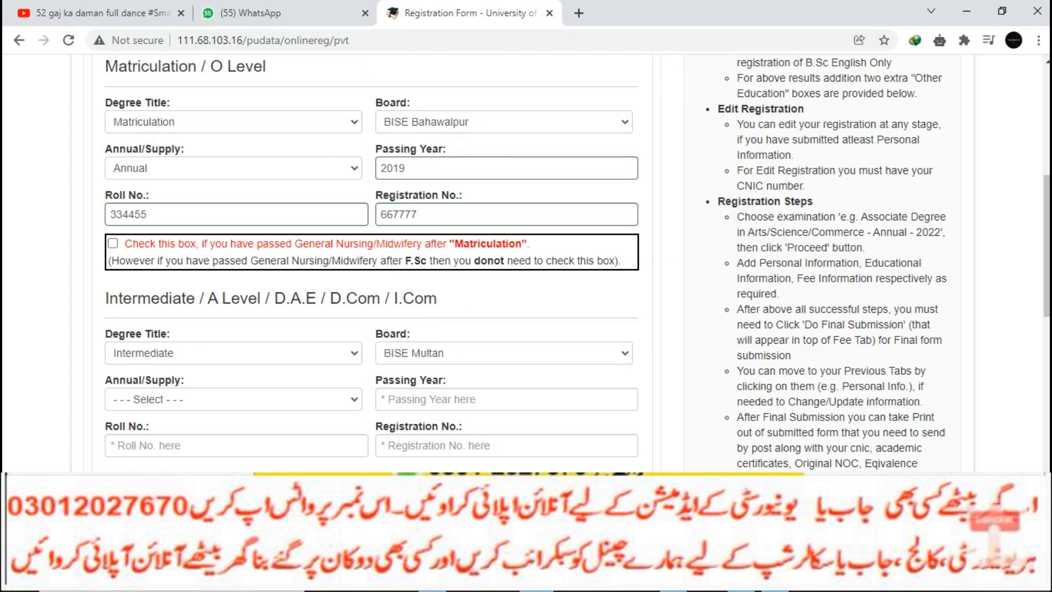
{"action": "left_click", "coordinate": [236, 445]}
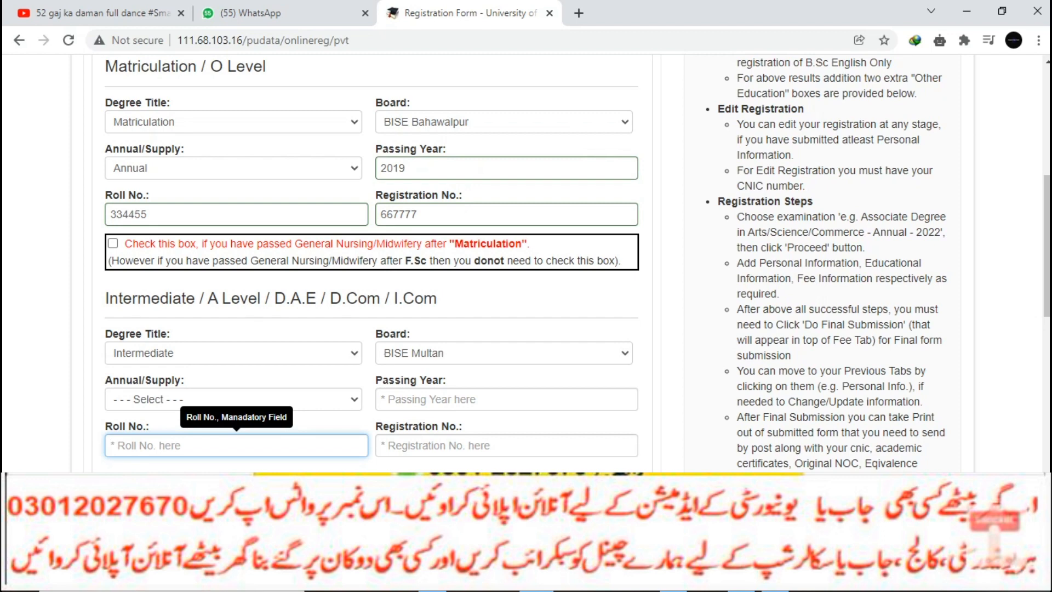
{"action": "left_click", "coordinate": [233, 399]}
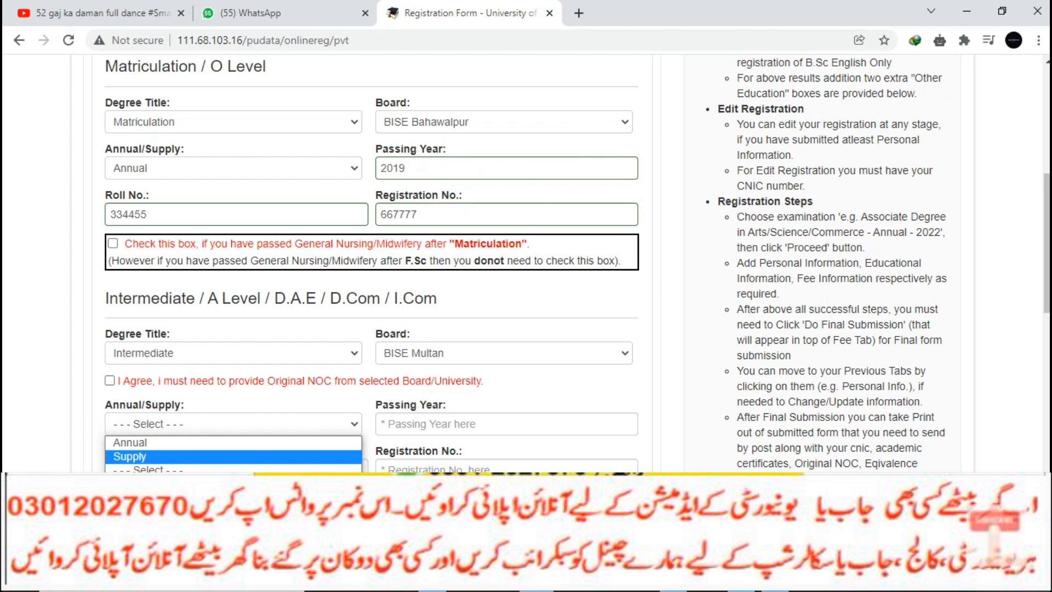
{"action": "left_click", "coordinate": [110, 381]}
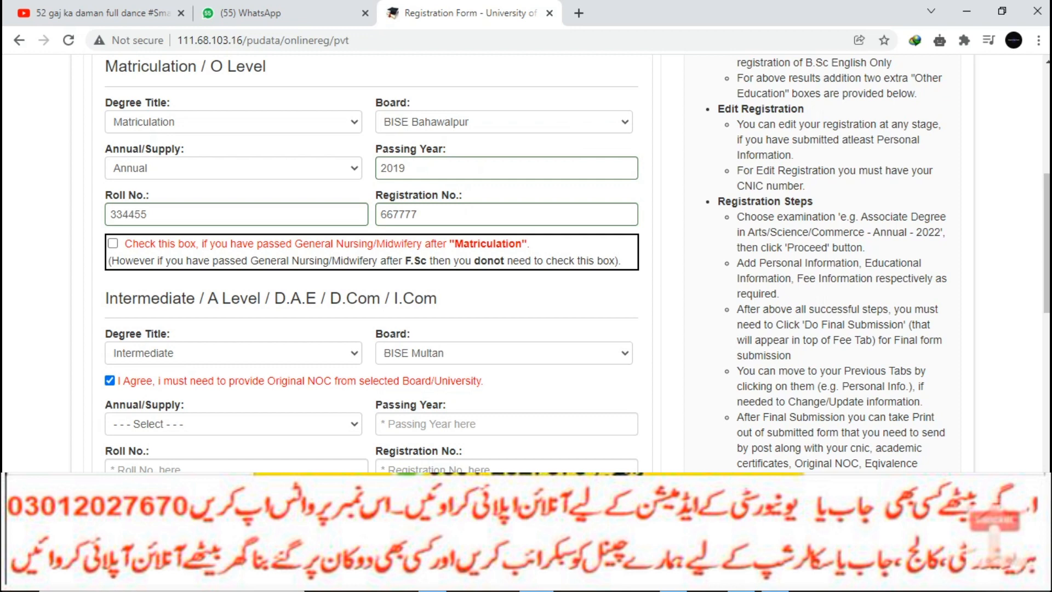
{"action": "left_click", "coordinate": [504, 352]}
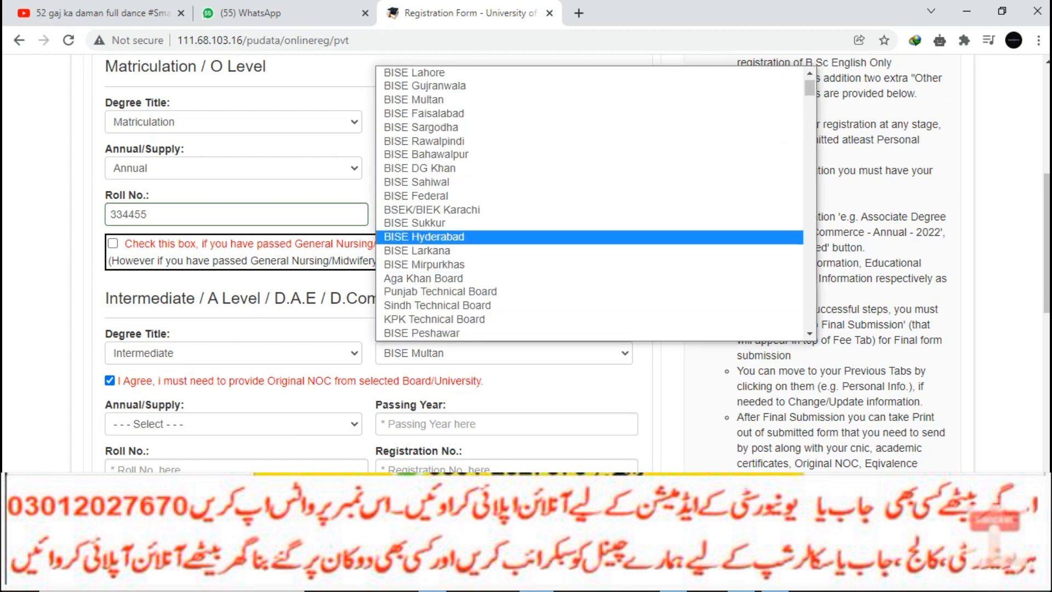
{"action": "key", "text": "Return"}
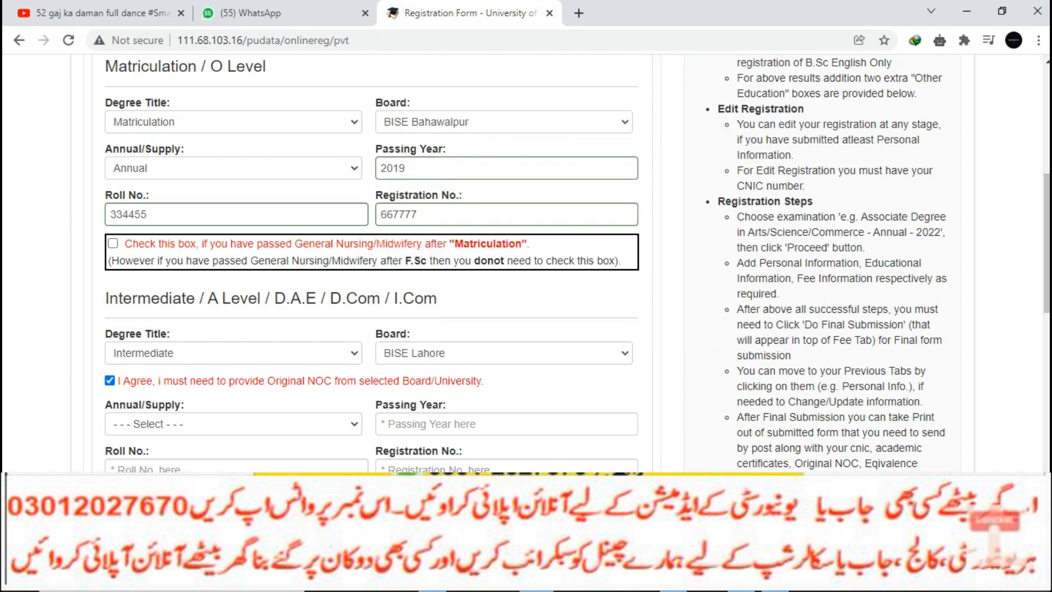
{"action": "left_click", "coordinate": [504, 353]}
{"action": "left_click", "coordinate": [504, 223]}
{"action": "left_click", "coordinate": [232, 398]}
{"action": "left_click", "coordinate": [219, 418]}
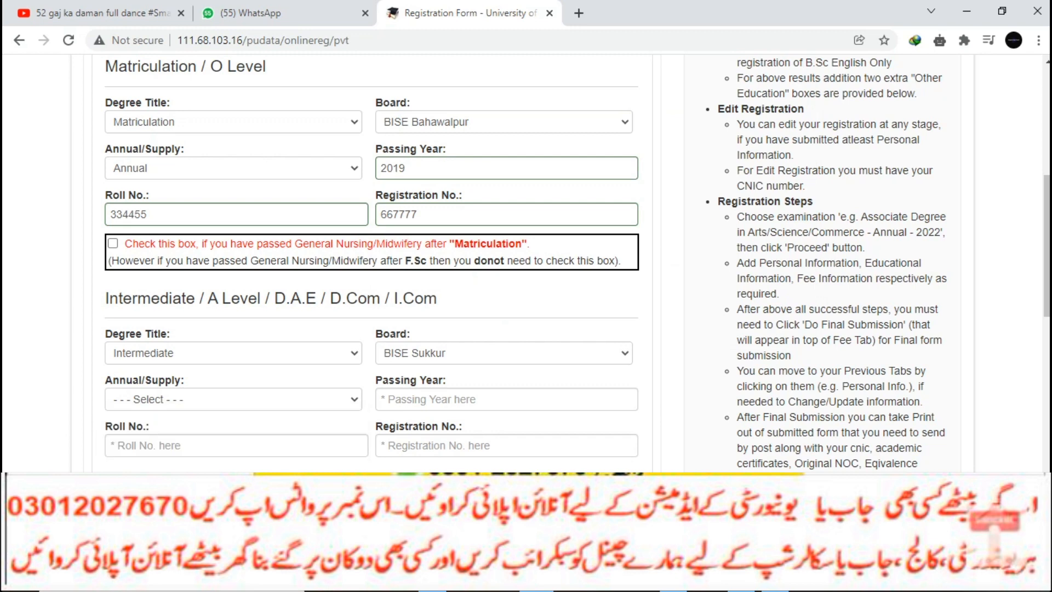
- Enter Intermediate passing year 2021, roll and registration numbers, and submit the educational info
{"action": "left_click", "coordinate": [506, 399]}
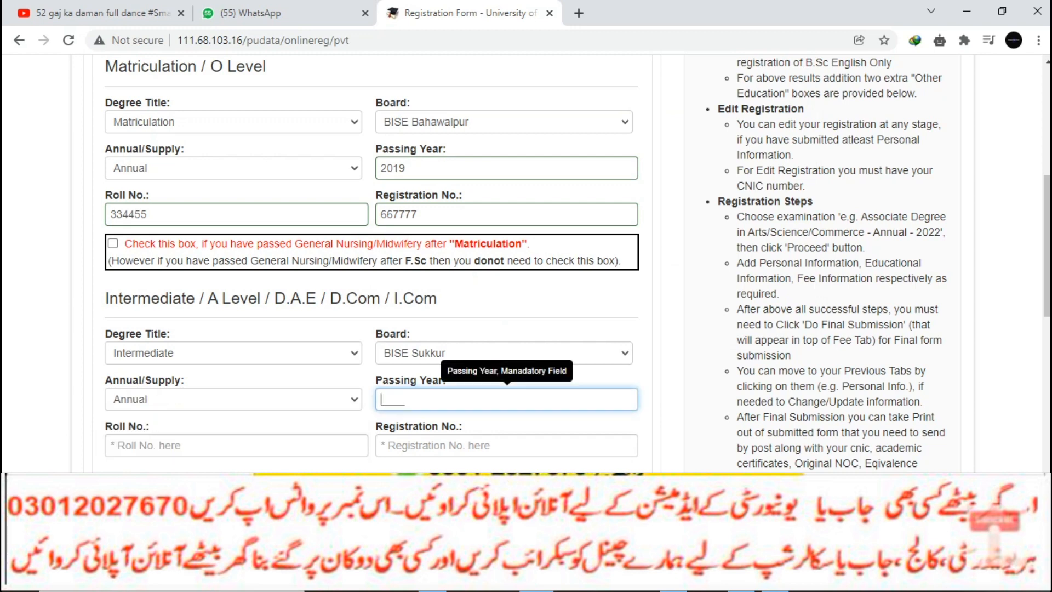
{"action": "type", "text": "2021"}
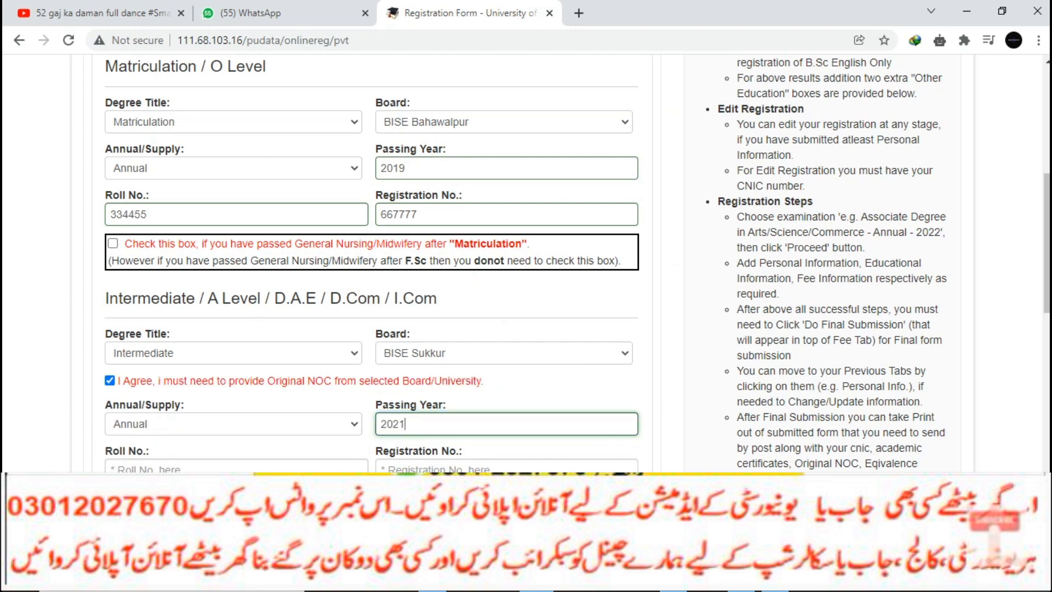
{"action": "left_click", "coordinate": [236, 469]}
{"action": "type", "text": "334455"}
{"action": "left_click", "coordinate": [506, 469]}
{"action": "type", "text": "4444444"}
{"action": "scroll", "coordinate": [526, 263], "scroll_direction": "down", "scroll_amount": 3}
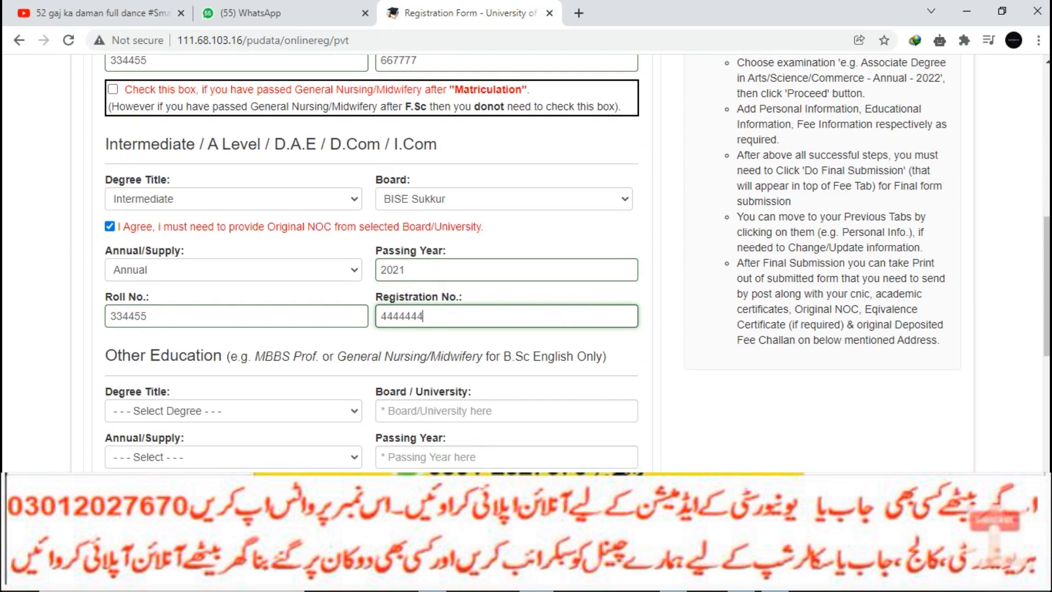
{"action": "scroll", "coordinate": [526, 263], "scroll_direction": "down", "scroll_amount": 4}
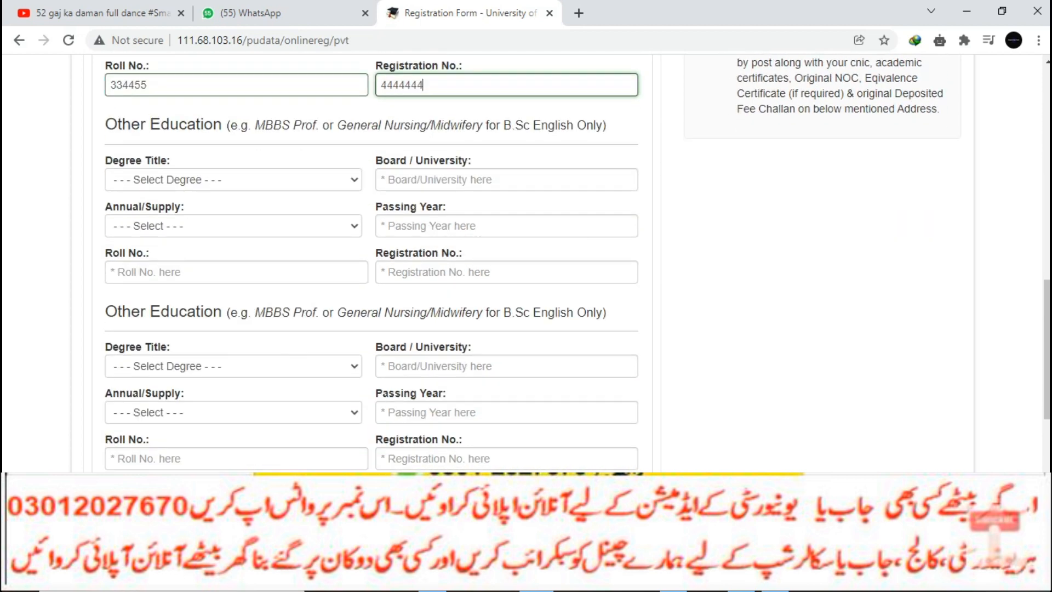
{"action": "key", "text": "Return"}
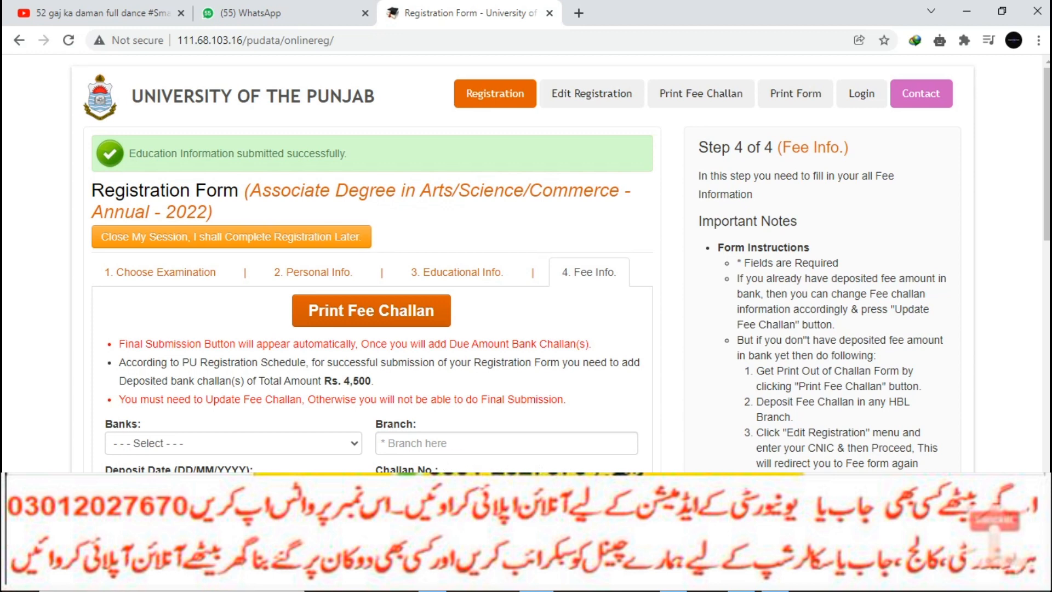
{"action": "scroll", "coordinate": [526, 263], "scroll_direction": "down", "scroll_amount": 3}
- Choose HBL as the challan bank, select the Branch field, and open a new browser tab
{"action": "left_click", "coordinate": [233, 289]}
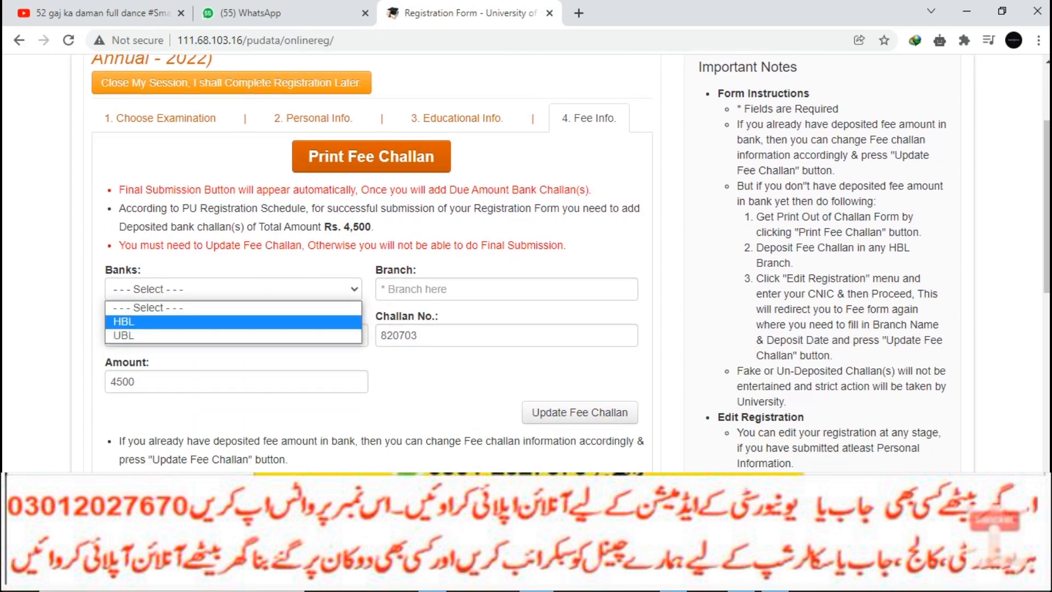
{"action": "key", "text": "Return"}
{"action": "scroll", "coordinate": [526, 263], "scroll_direction": "down", "scroll_amount": 3}
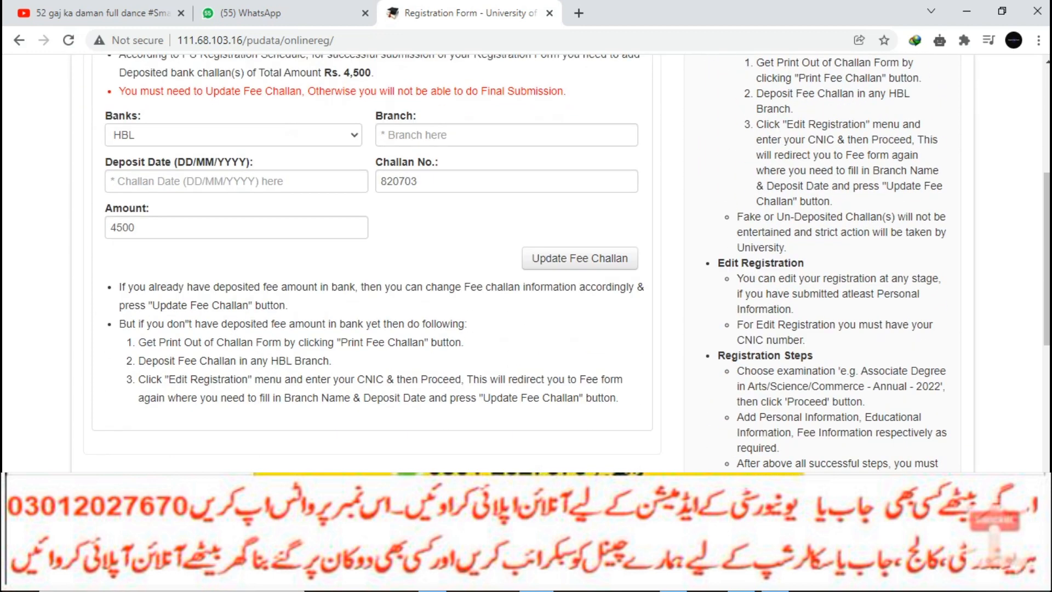
{"action": "scroll", "coordinate": [526, 263], "scroll_direction": "up", "scroll_amount": 3}
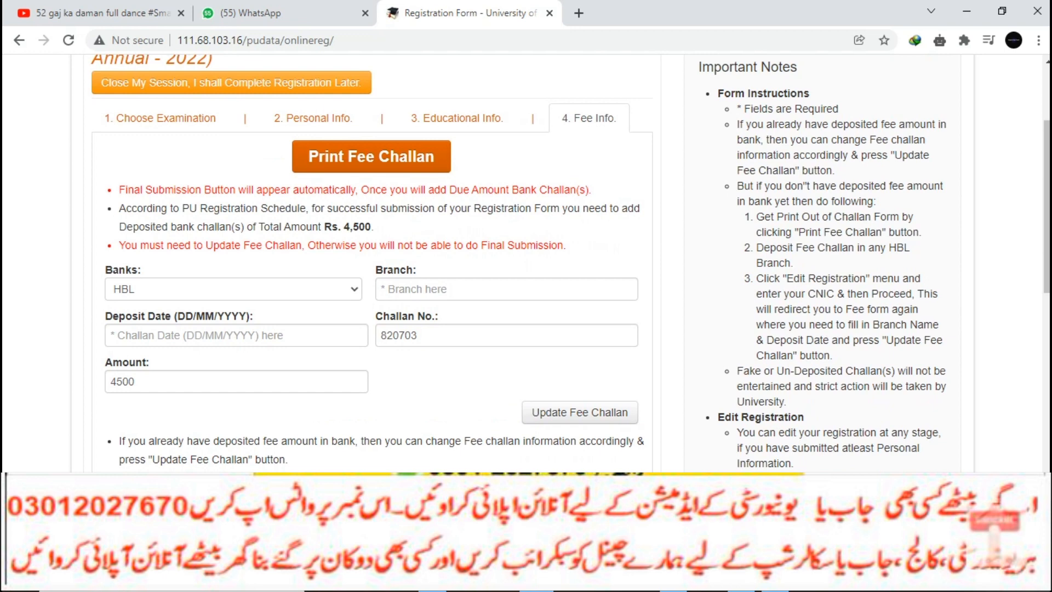
{"action": "scroll", "coordinate": [526, 263], "scroll_direction": "up", "scroll_amount": 3}
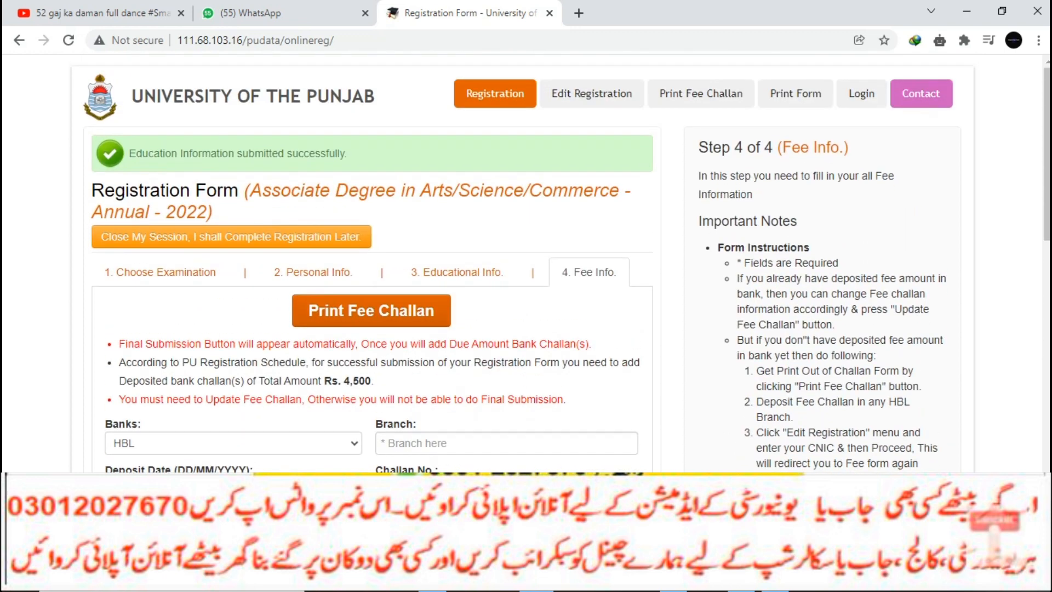
{"action": "left_click", "coordinate": [507, 443]}
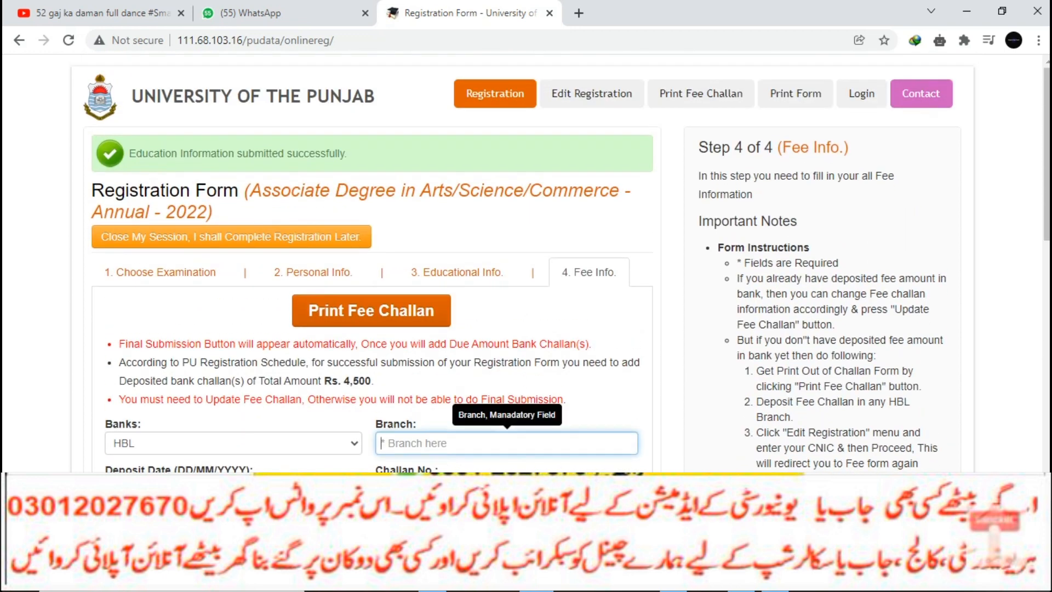
{"action": "key", "text": "ctrl+t"}
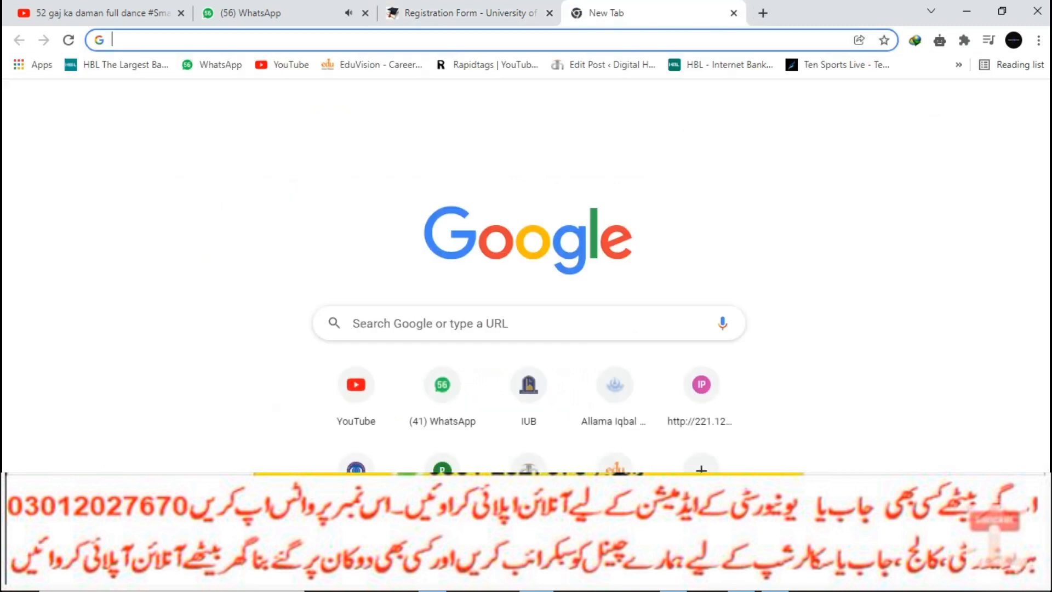
- Search Google for 'punjab uni' and open the University of the Punjab main site
{"action": "type", "text": "punjab uni"}
{"action": "key", "text": "Return"}
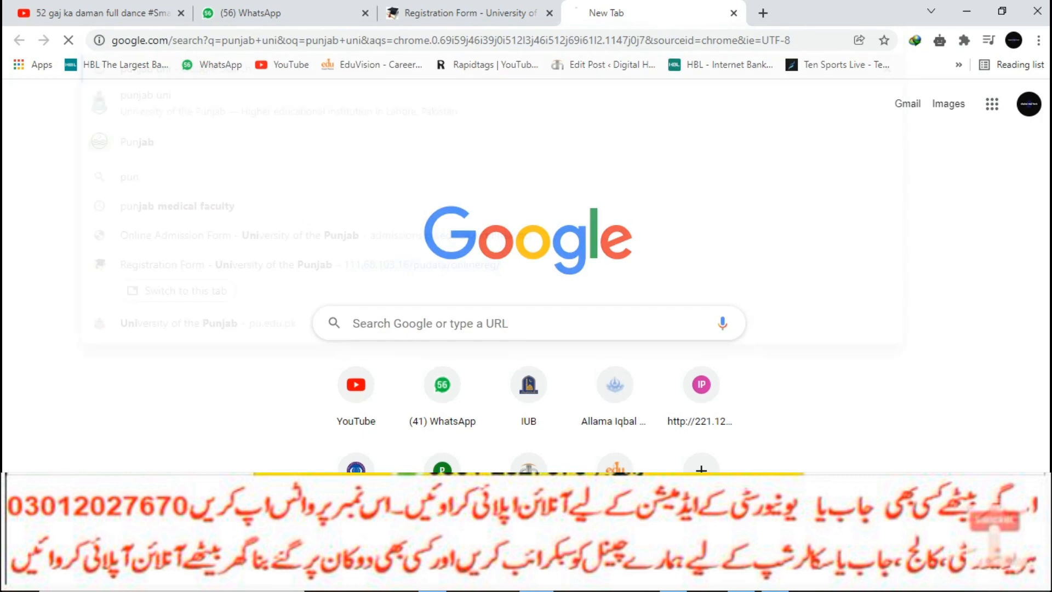
{"action": "key", "text": "ctrl+shift+Tab"}
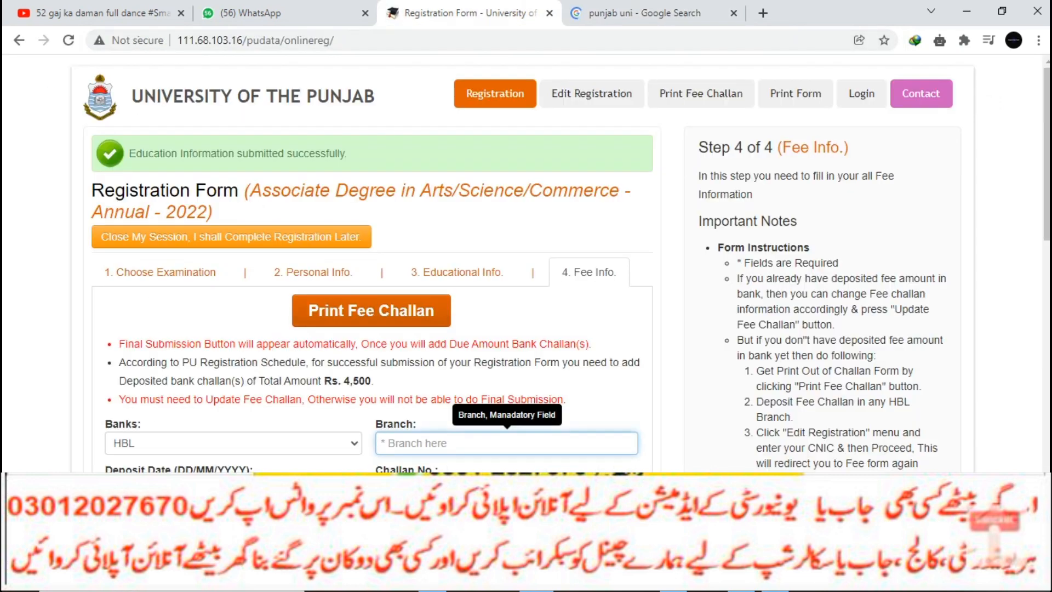
{"action": "key", "text": "ctrl+Tab"}
{"action": "left_click", "coordinate": [222, 225]}
{"action": "left_click", "coordinate": [529, 178]}
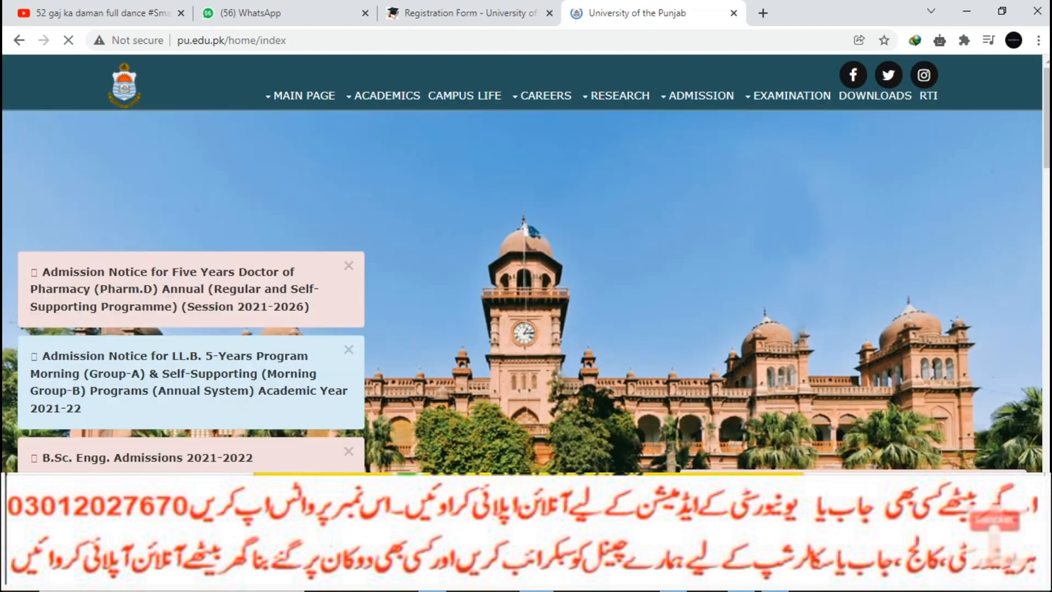
{"action": "mouse_move", "coordinate": [701, 96]}
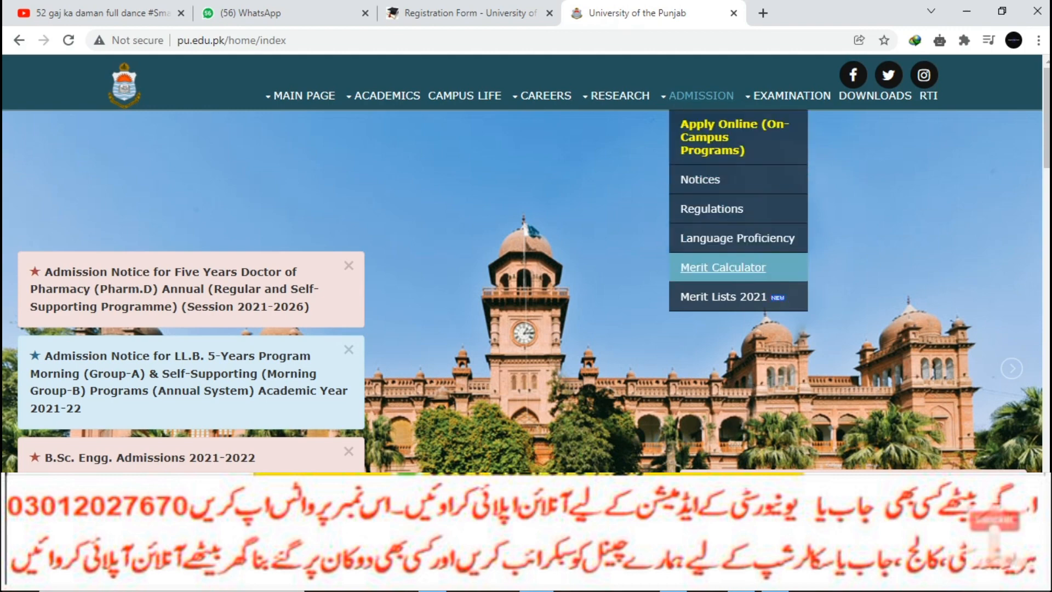
- Go from Examination News to the Admission Form page and open the Associate Degree Private Part-I challan form
{"action": "mouse_move", "coordinate": [792, 96]}
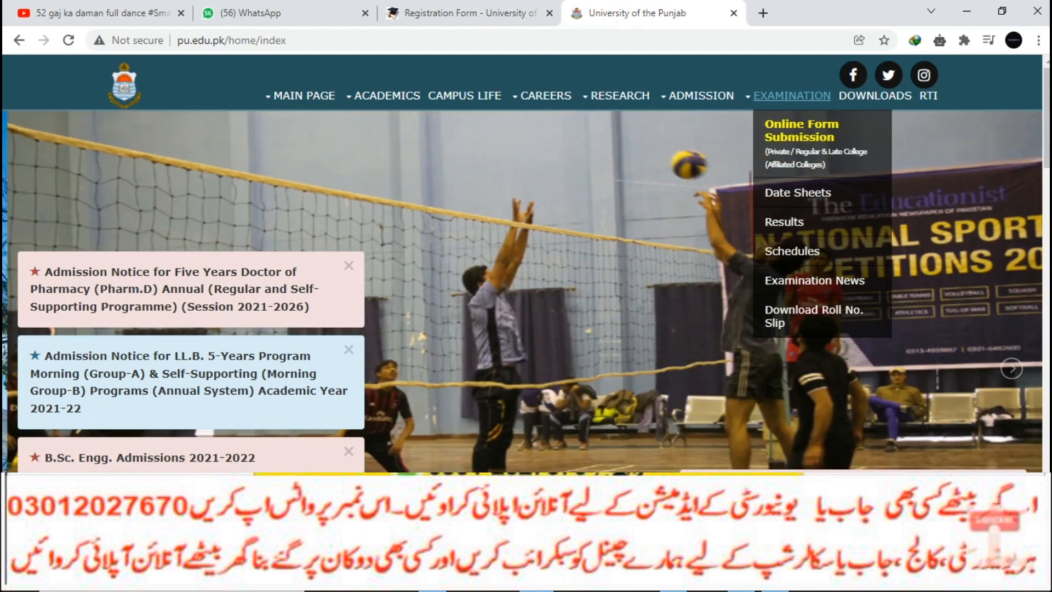
{"action": "left_click", "coordinate": [815, 281]}
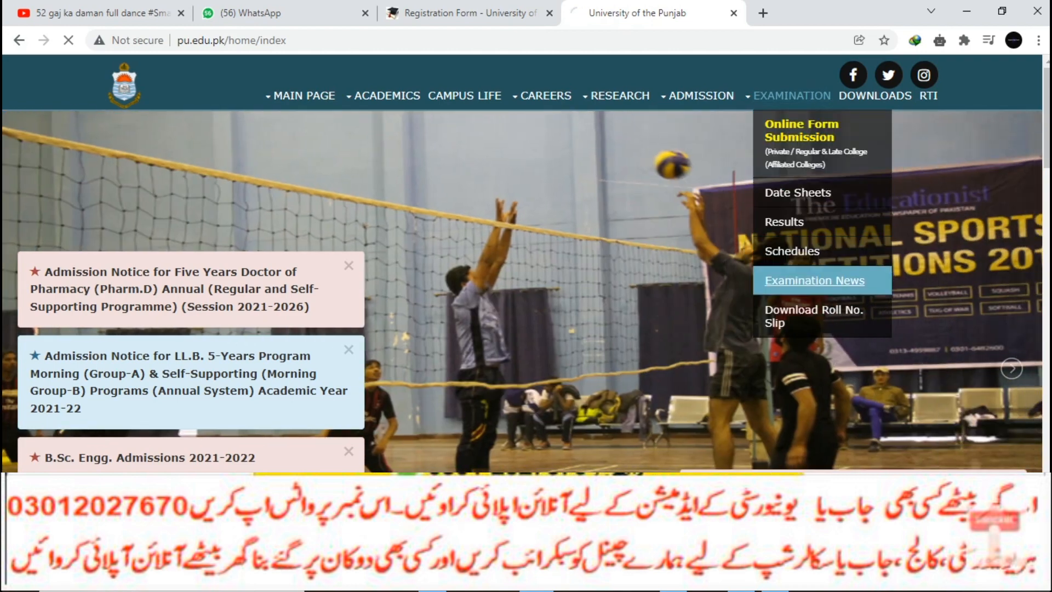
{"action": "scroll", "coordinate": [526, 262], "scroll_direction": "down", "scroll_amount": 1}
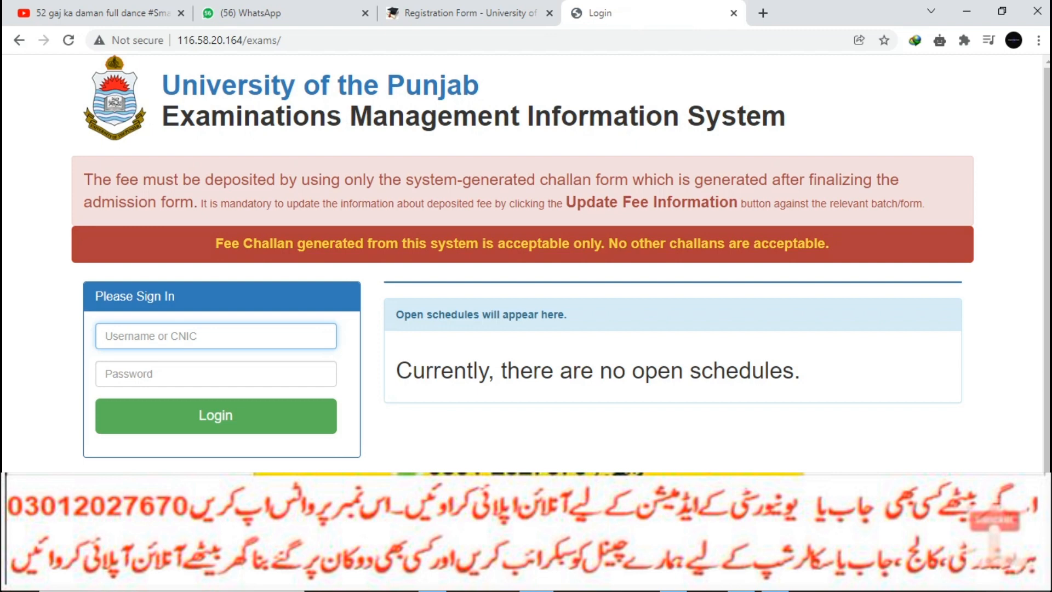
{"action": "left_click", "coordinate": [19, 40]}
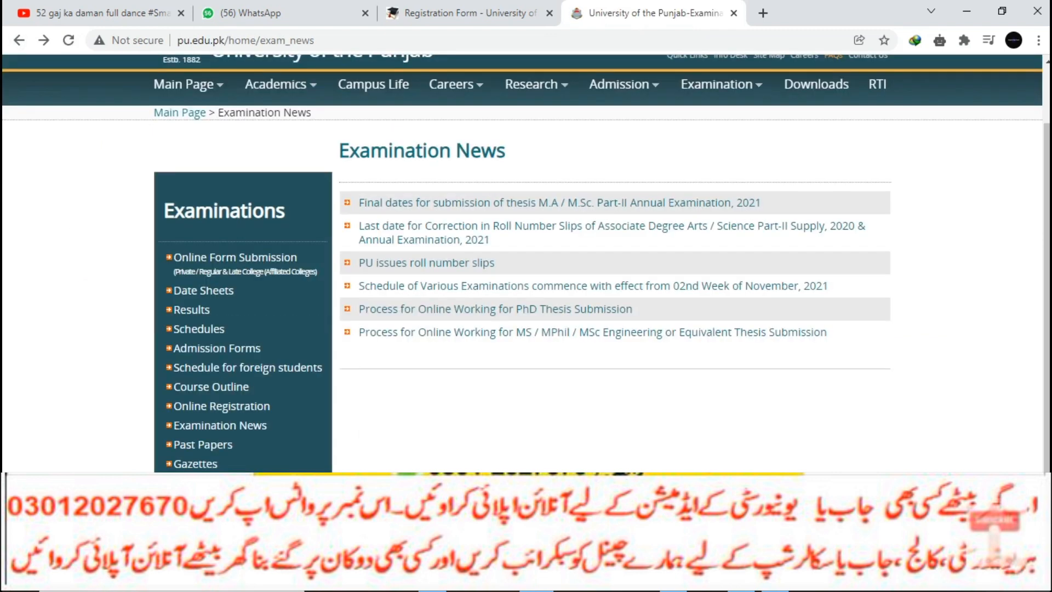
{"action": "key", "text": "alt+Right"}
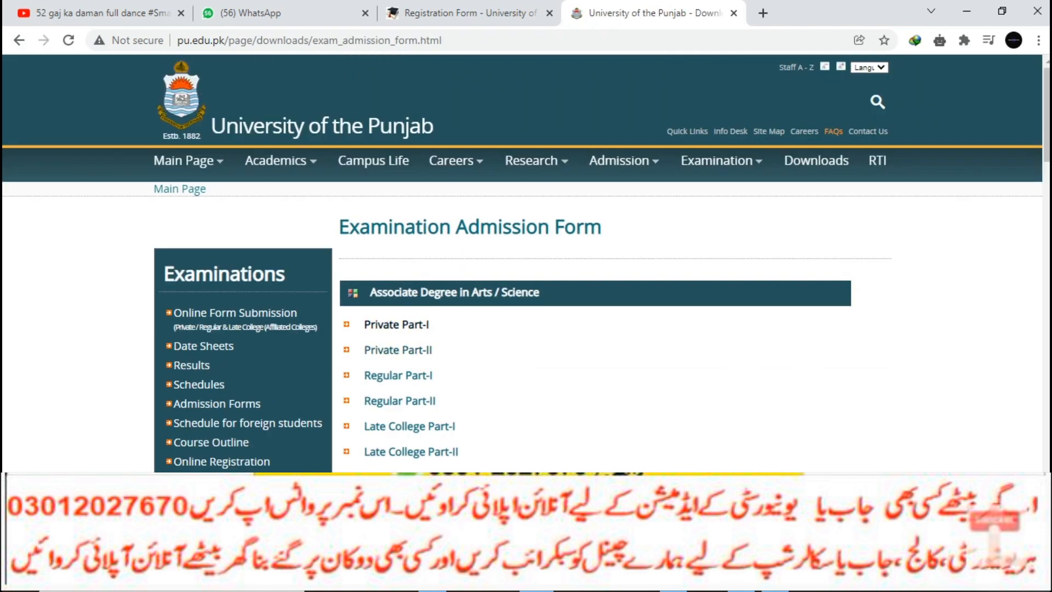
{"action": "left_click", "coordinate": [396, 324]}
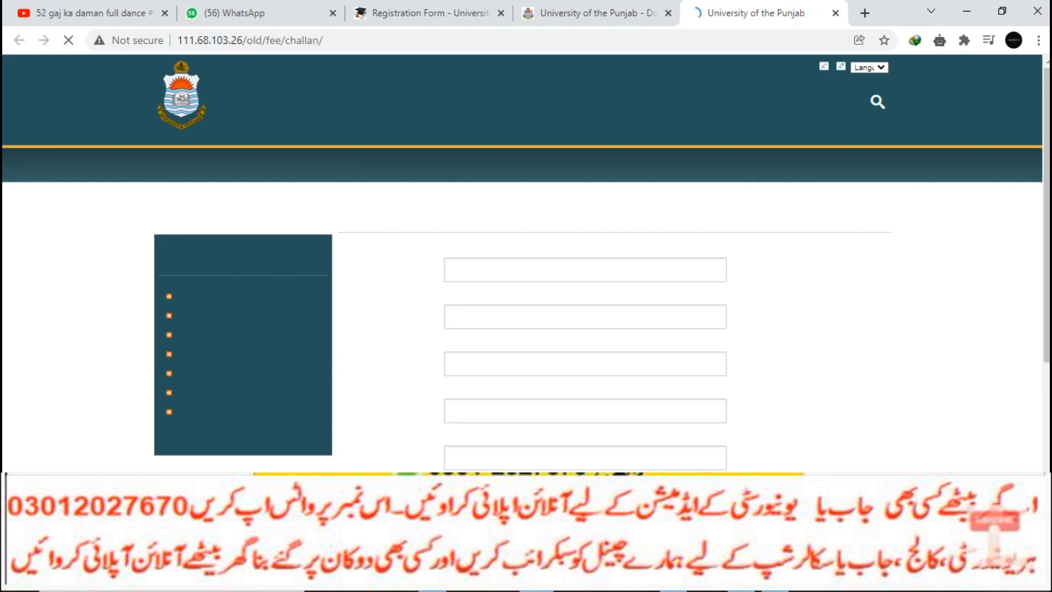
- Fill the applicant's name, father's name and CNIC from the browser's suggestions
{"action": "left_click", "coordinate": [585, 269]}
{"action": "key", "text": "Down"}
{"action": "key", "text": "Return"}
{"action": "key", "text": "Tab"}
{"action": "key", "text": "Down"}
{"action": "key", "text": "Down"}
{"action": "key", "text": "Return"}
{"action": "key", "text": "Tab"}
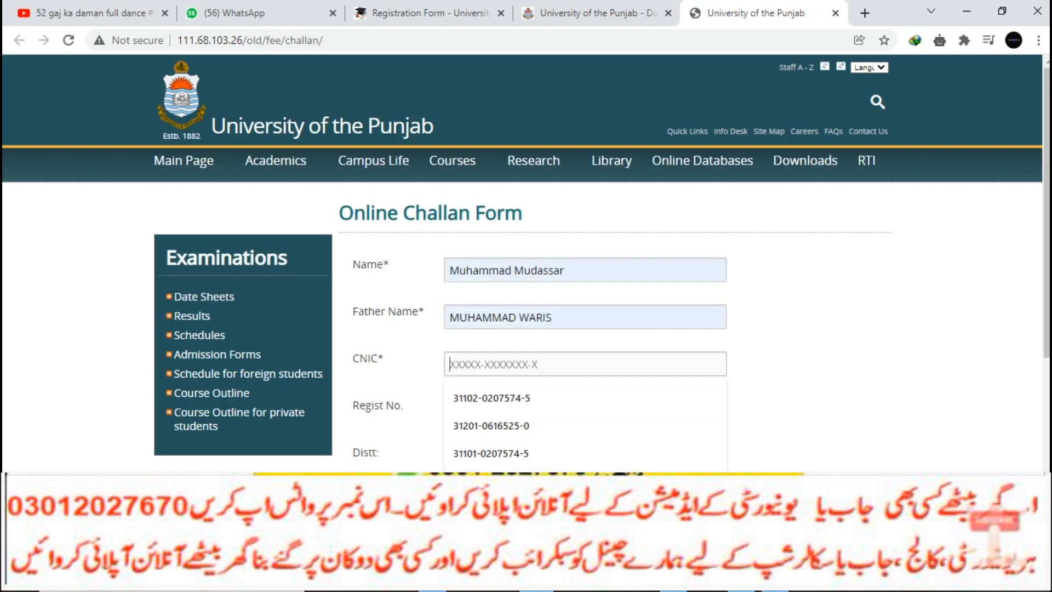
{"action": "key", "text": "Down"}
{"action": "key", "text": "Return"}
- Set the challan purpose to Registration / Enrolment with amount 4500
{"action": "scroll", "coordinate": [526, 285], "scroll_direction": "down", "scroll_amount": 3}
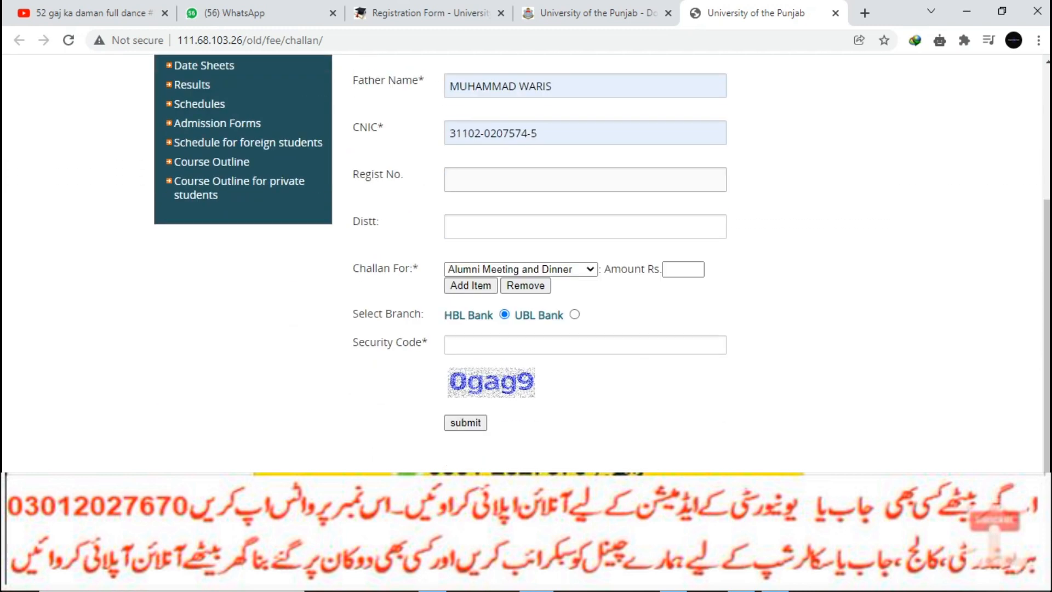
{"action": "scroll", "coordinate": [526, 263], "scroll_direction": "down", "scroll_amount": 2}
{"action": "left_click", "coordinate": [432, 380]}
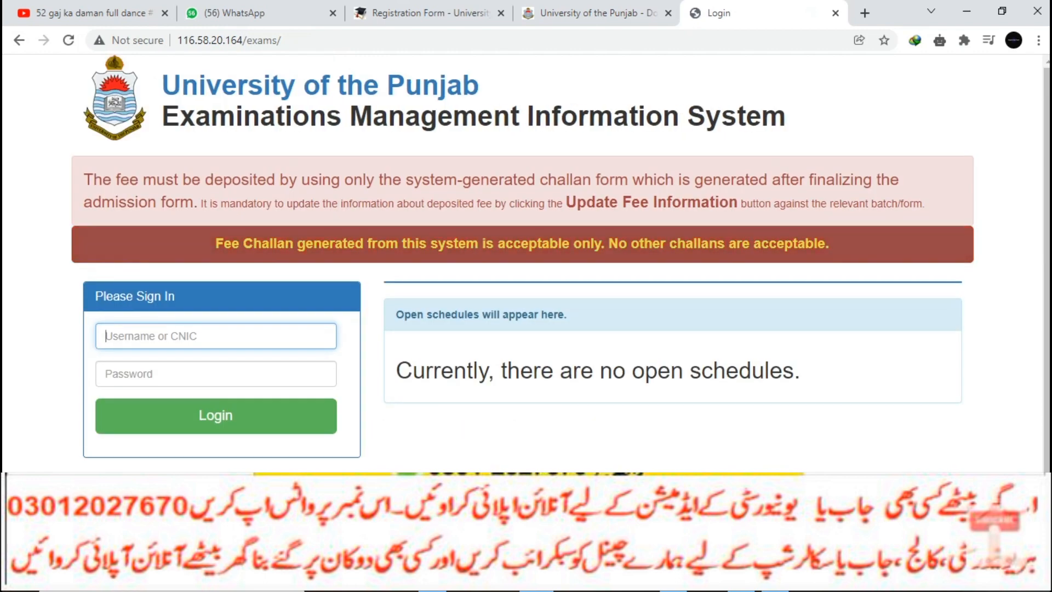
{"action": "key", "text": "alt+Left"}
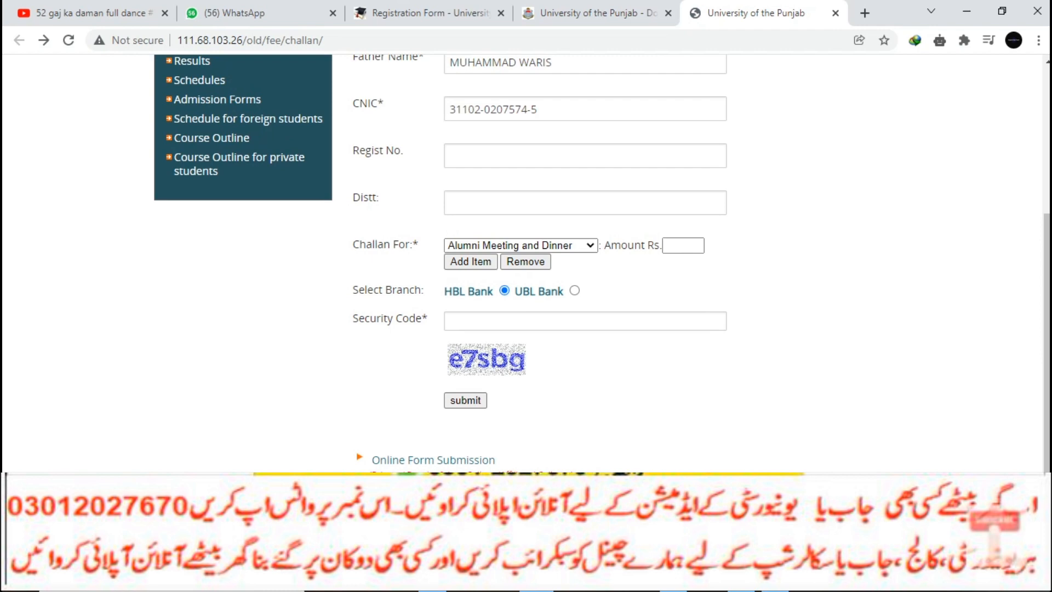
{"action": "left_click", "coordinate": [521, 244]}
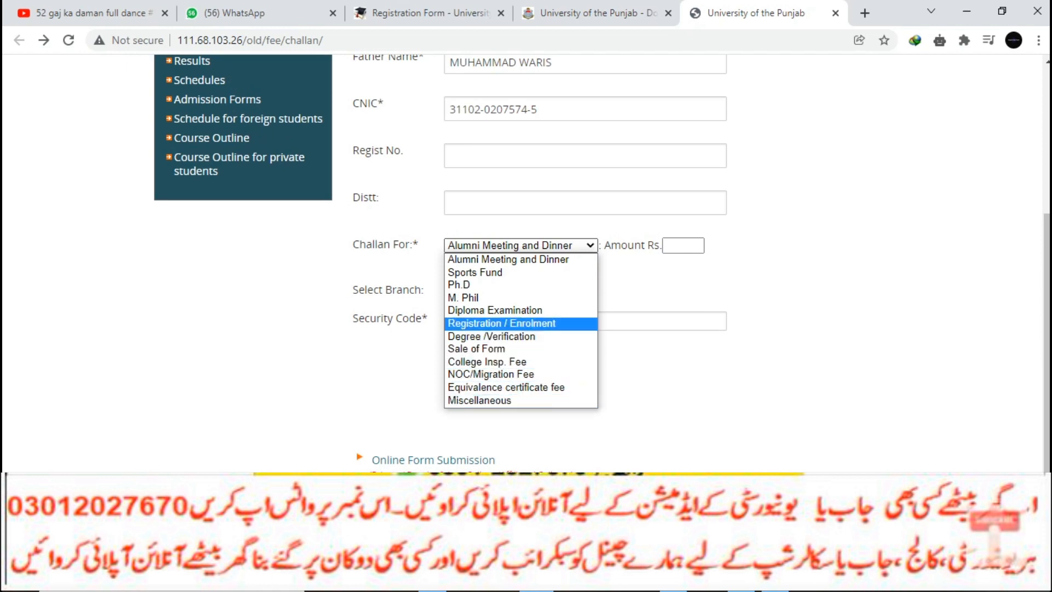
{"action": "key", "text": "Return"}
{"action": "left_click", "coordinate": [684, 245]}
{"action": "type", "text": "4500"}
- Choose Lahore as the district and enter registration number 555
{"action": "left_click", "coordinate": [548, 203]}
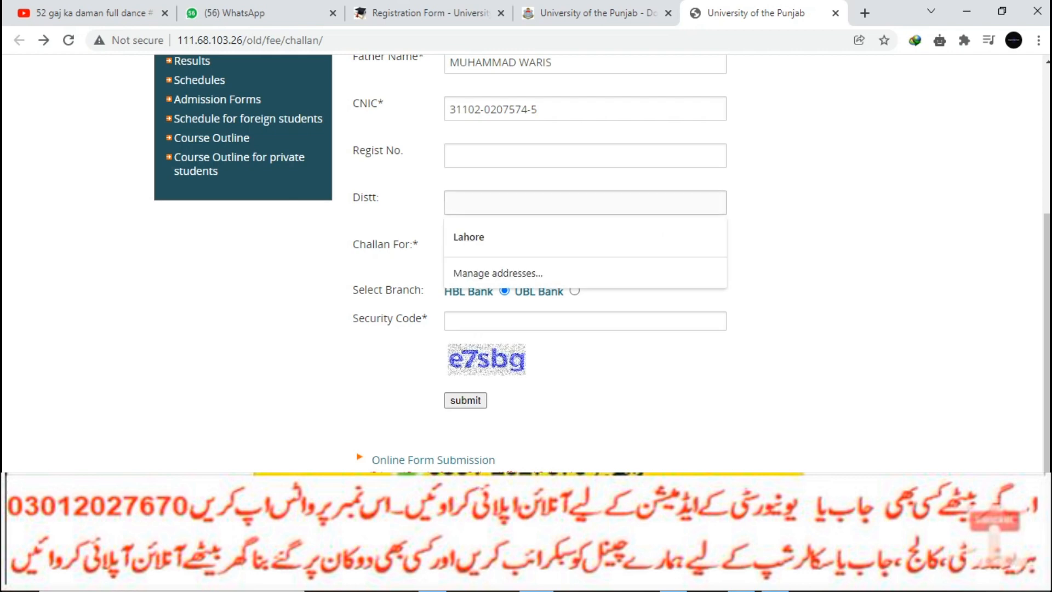
{"action": "key", "text": "Down"}
{"action": "key", "text": "Return"}
{"action": "left_click", "coordinate": [548, 156]}
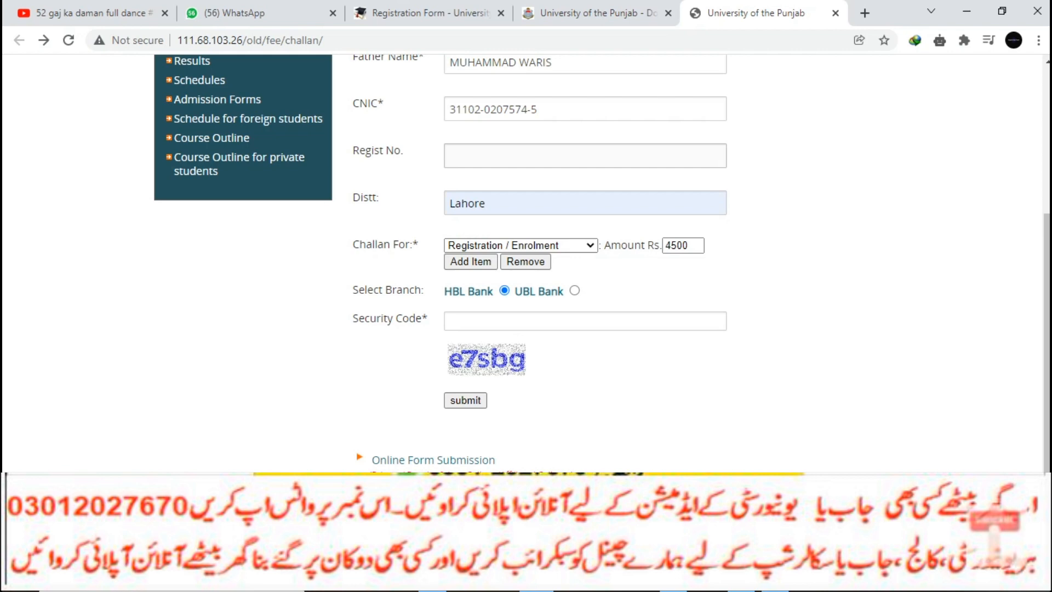
{"action": "type", "text": "555"}
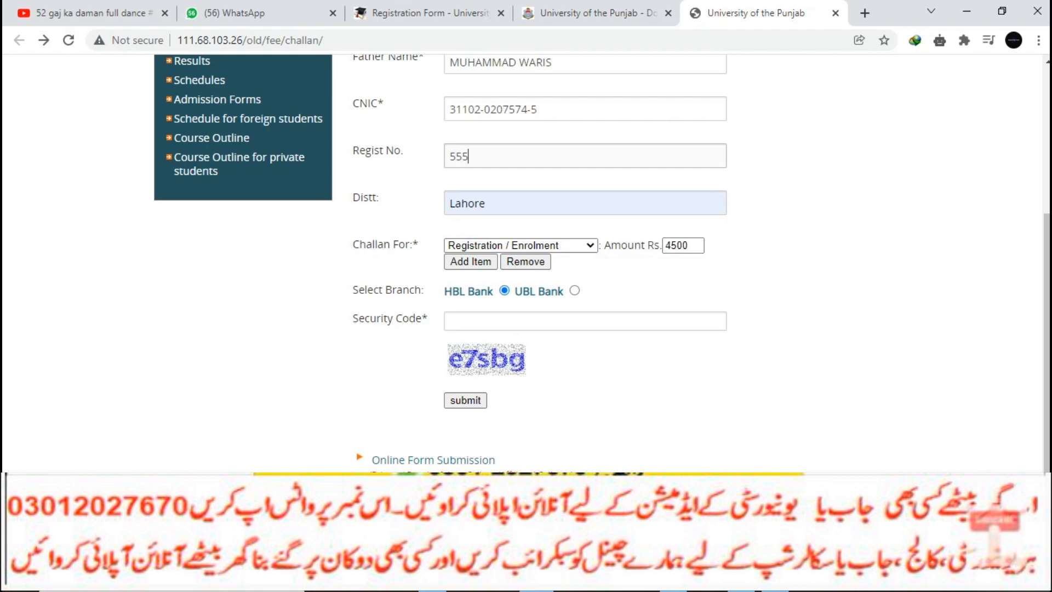
- Check the fee details required by the registration form, then fill in the security code
{"action": "left_click", "coordinate": [597, 14]}
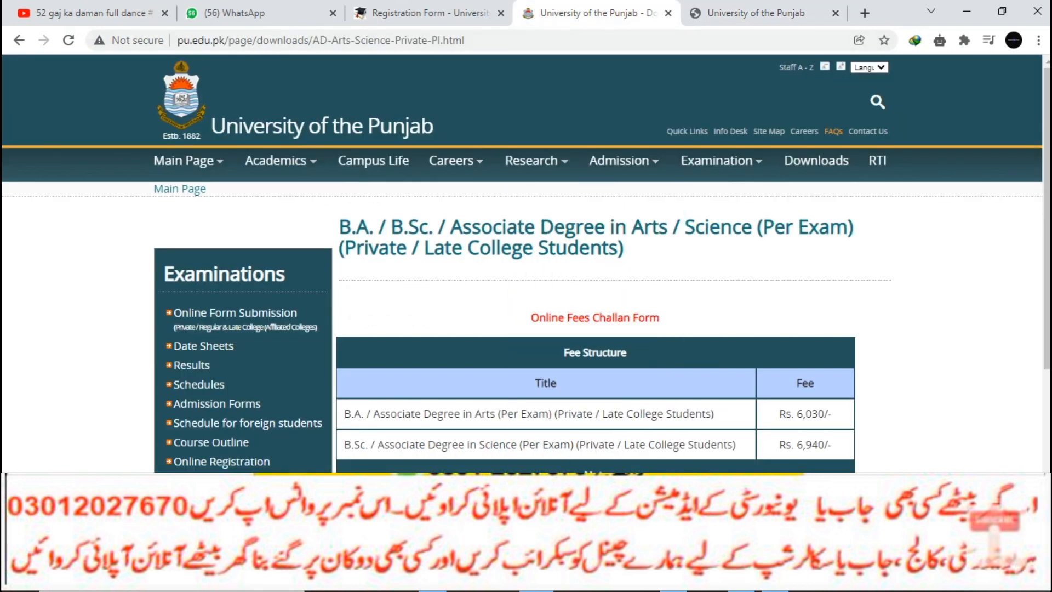
{"action": "left_click", "coordinate": [422, 13]}
{"action": "left_click", "coordinate": [507, 439]}
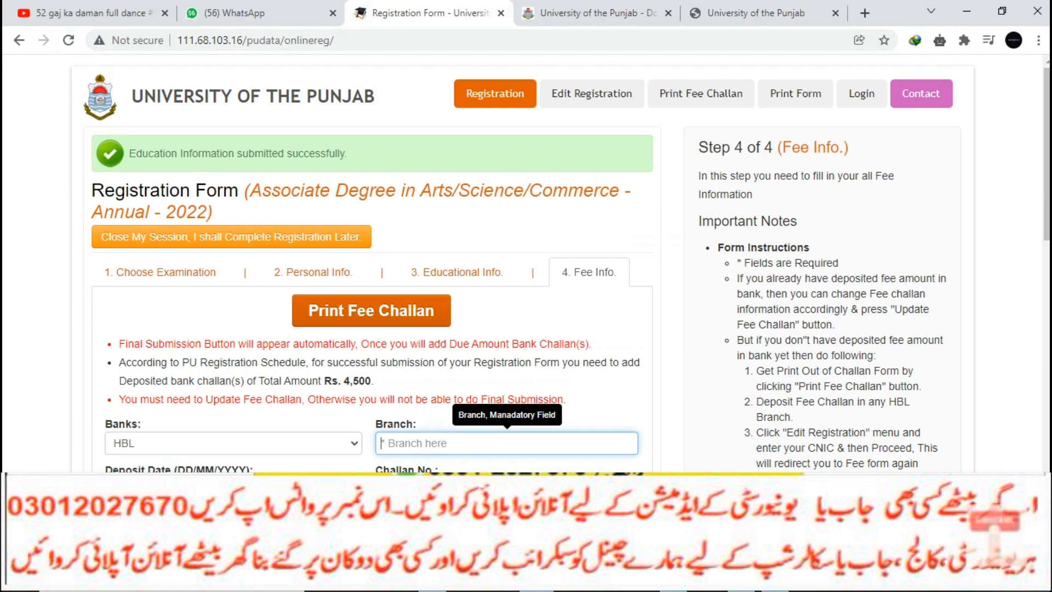
{"action": "scroll", "coordinate": [507, 274], "scroll_direction": "down", "scroll_amount": 4}
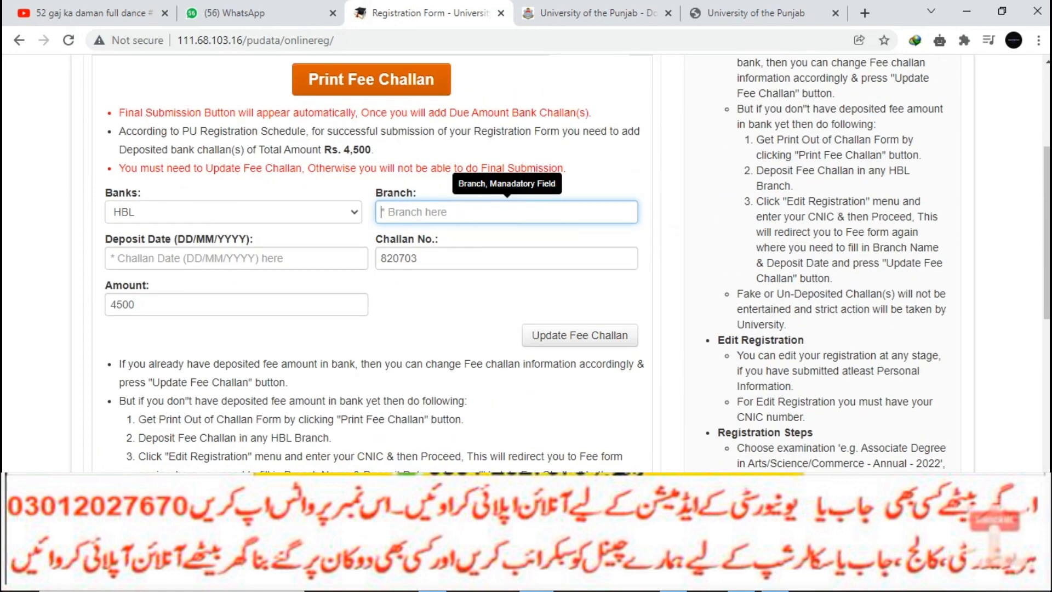
{"action": "left_click", "coordinate": [756, 14]}
{"action": "left_click", "coordinate": [585, 321]}
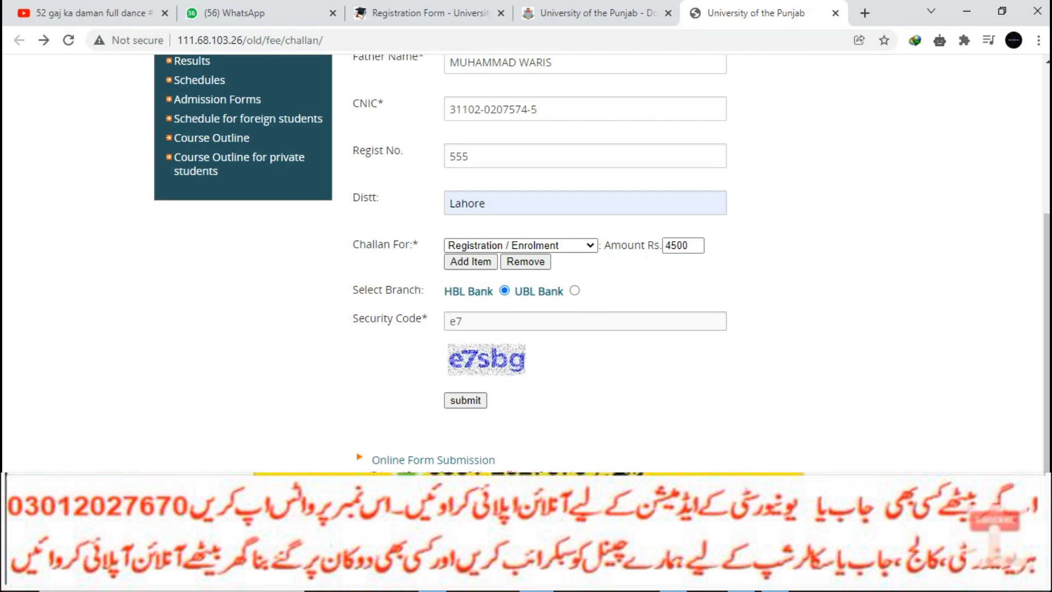
{"action": "type", "text": "e7sbg"}
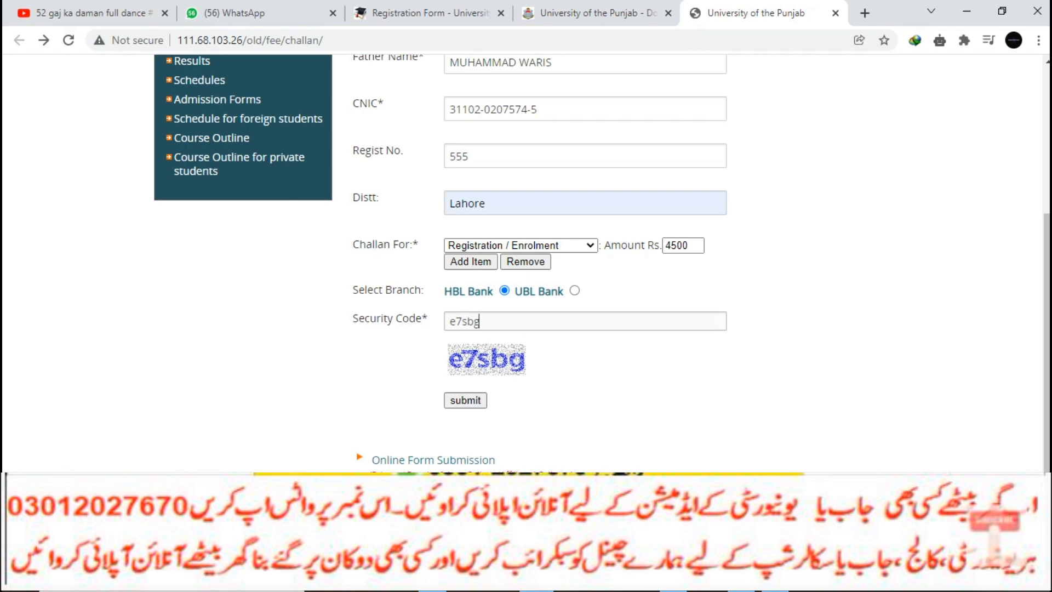
{"action": "scroll", "coordinate": [526, 263], "scroll_direction": "up", "scroll_amount": 3}
{"action": "scroll", "coordinate": [525, 263], "scroll_direction": "down", "scroll_amount": 1}
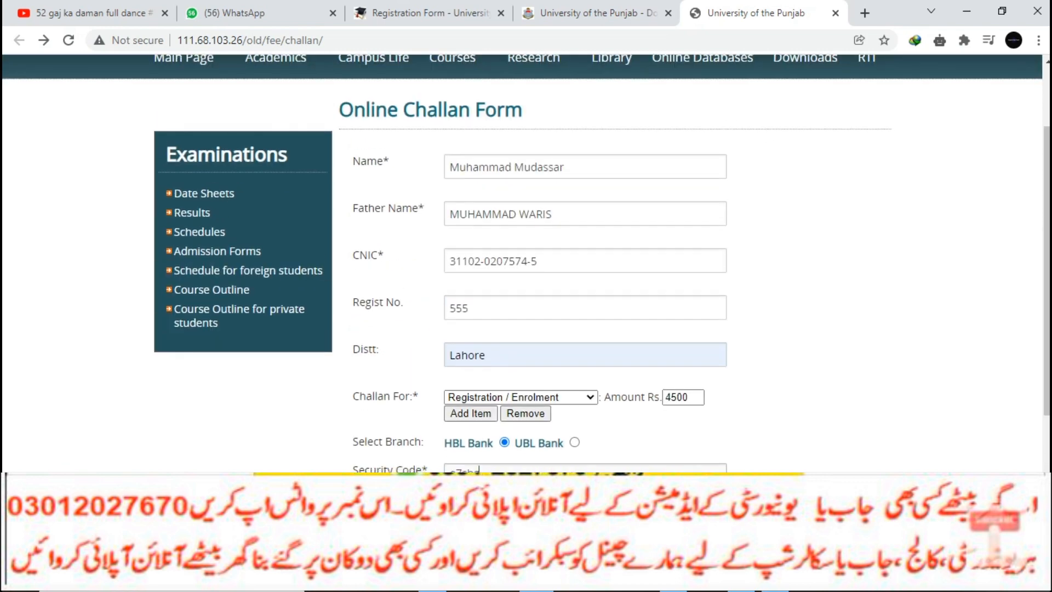
- Submit the challan form, select the generated challan number, and switch back toward the registration form
{"action": "left_click", "coordinate": [465, 477]}
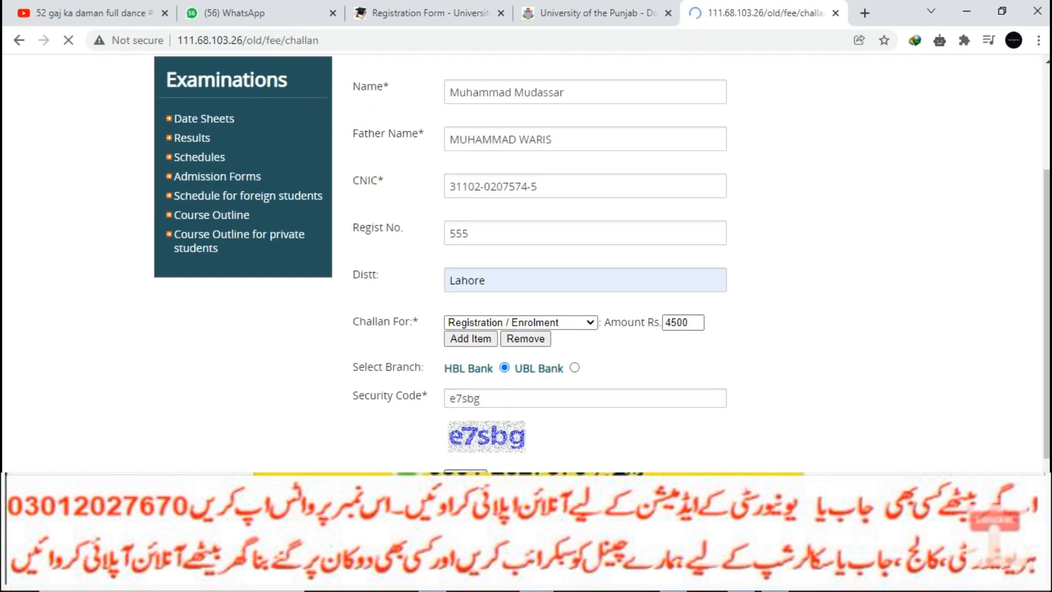
{"action": "scroll", "coordinate": [526, 301], "scroll_direction": "down", "scroll_amount": 3}
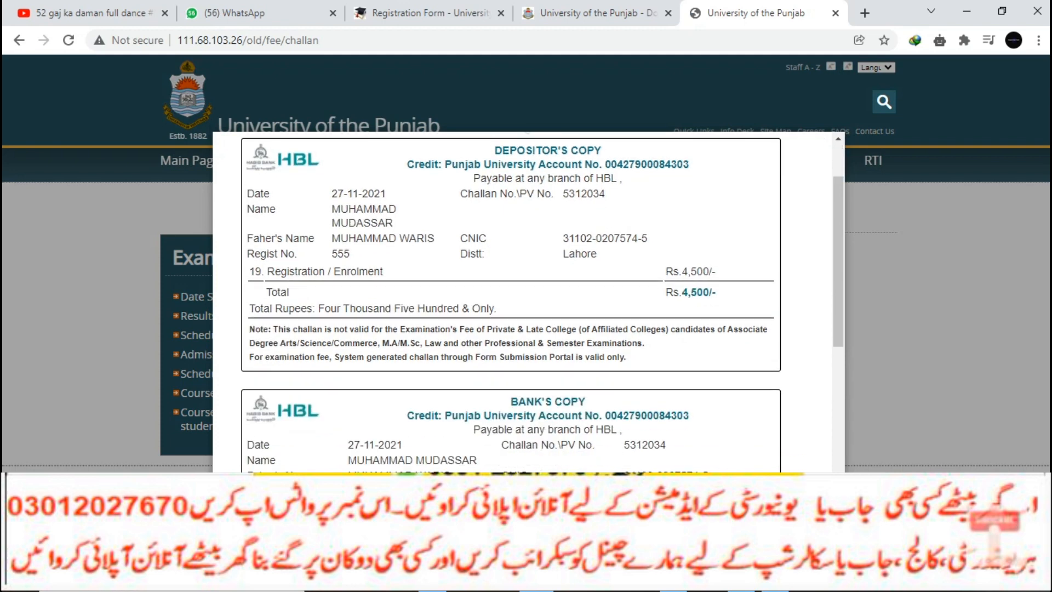
{"action": "scroll", "coordinate": [526, 301], "scroll_direction": "up", "scroll_amount": 2}
{"action": "scroll", "coordinate": [526, 302], "scroll_direction": "up", "scroll_amount": 1}
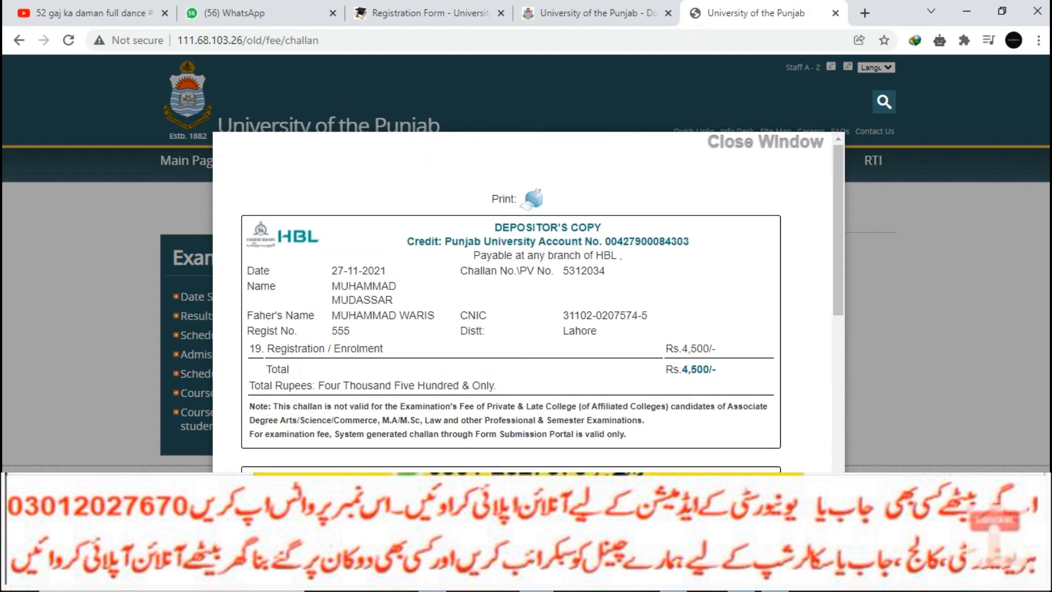
{"action": "left_click_drag", "start_coordinate": [560, 271], "coordinate": [602, 271]}
{"action": "key", "text": "ctrl+Page_Up"}
{"action": "key", "text": "ctrl+Page_Up"}
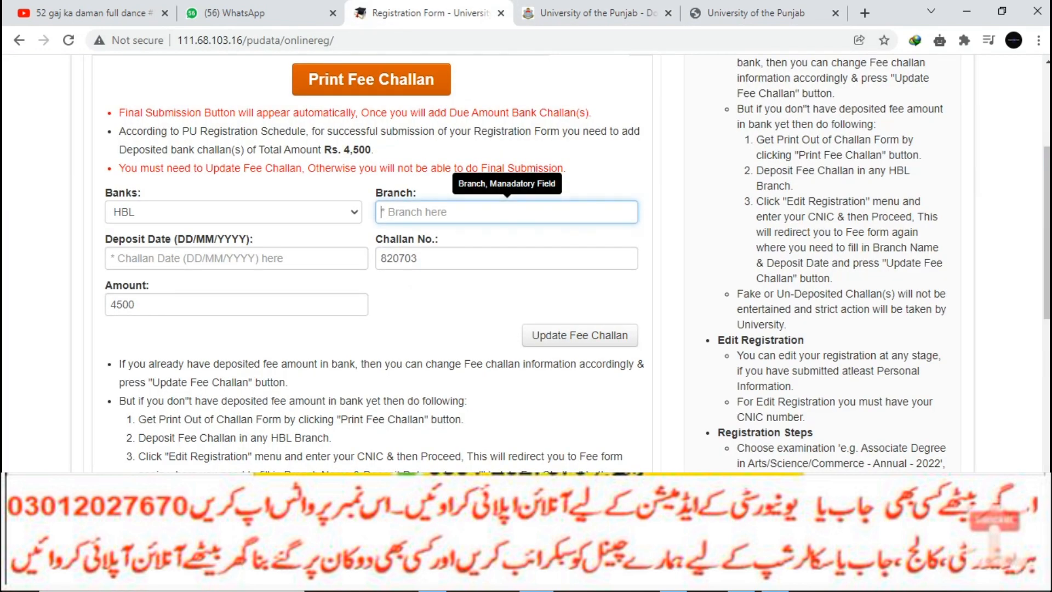
- Replace the old challan number with the newly generated one
{"action": "left_click_drag", "start_coordinate": [423, 259], "coordinate": [379, 259]}
{"action": "key", "text": "BackSpace"}
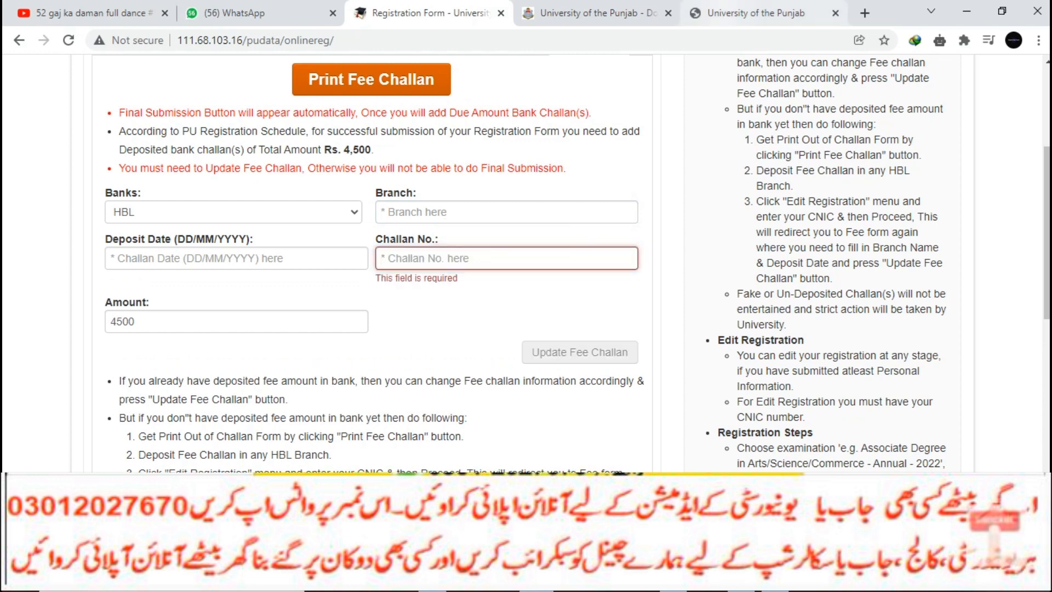
{"action": "left_click", "coordinate": [759, 13]}
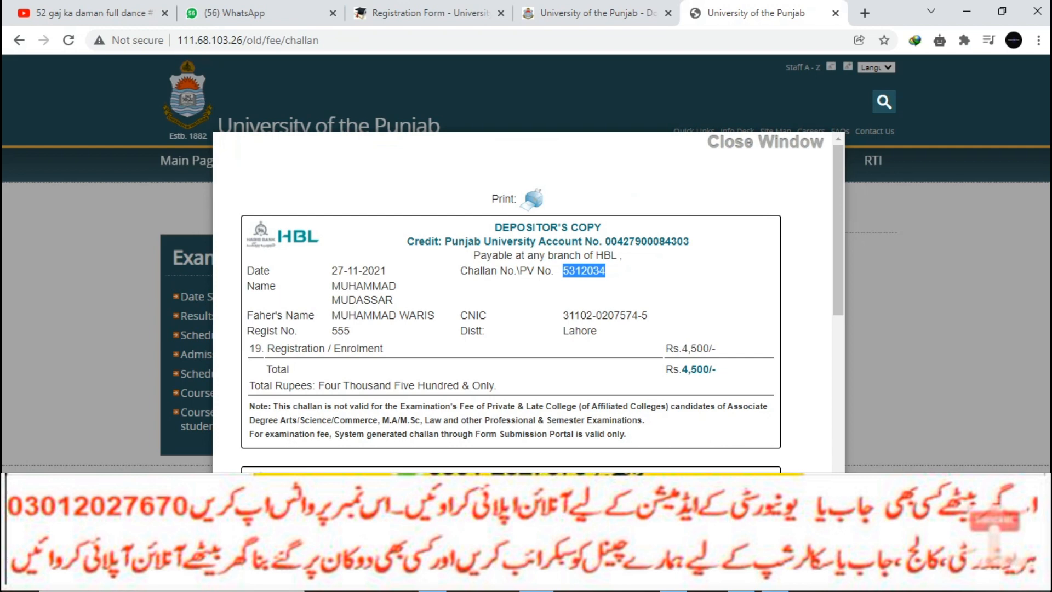
{"action": "key", "text": "ctrl+shift+Tab"}
{"action": "key", "text": "ctrl+shift+Tab"}
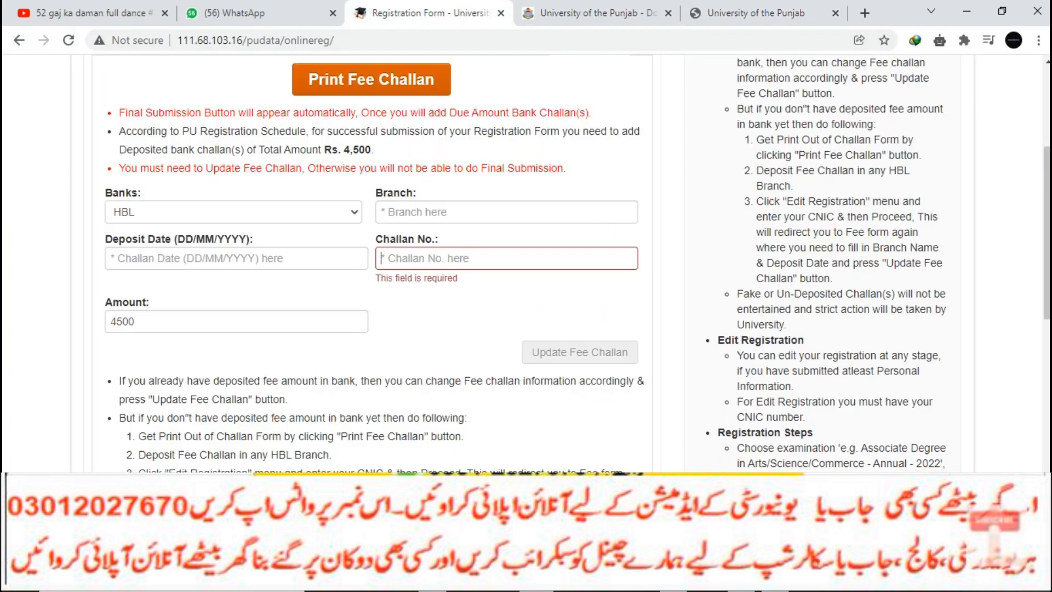
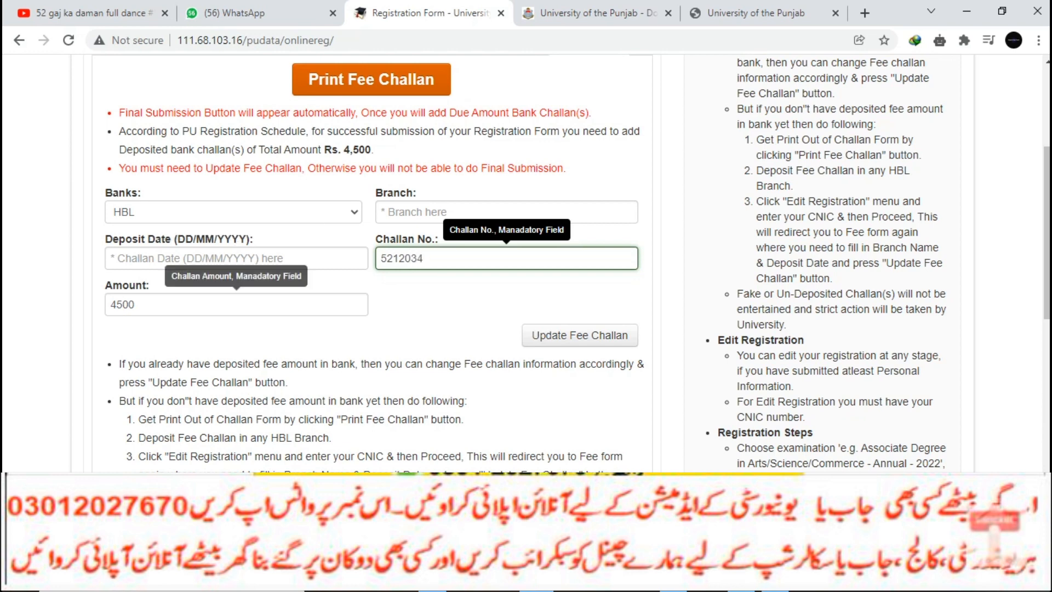
- Enter the deposit date, correcting it to 11/09/2021
{"action": "left_click", "coordinate": [439, 212]}
{"action": "left_click", "coordinate": [219, 258]}
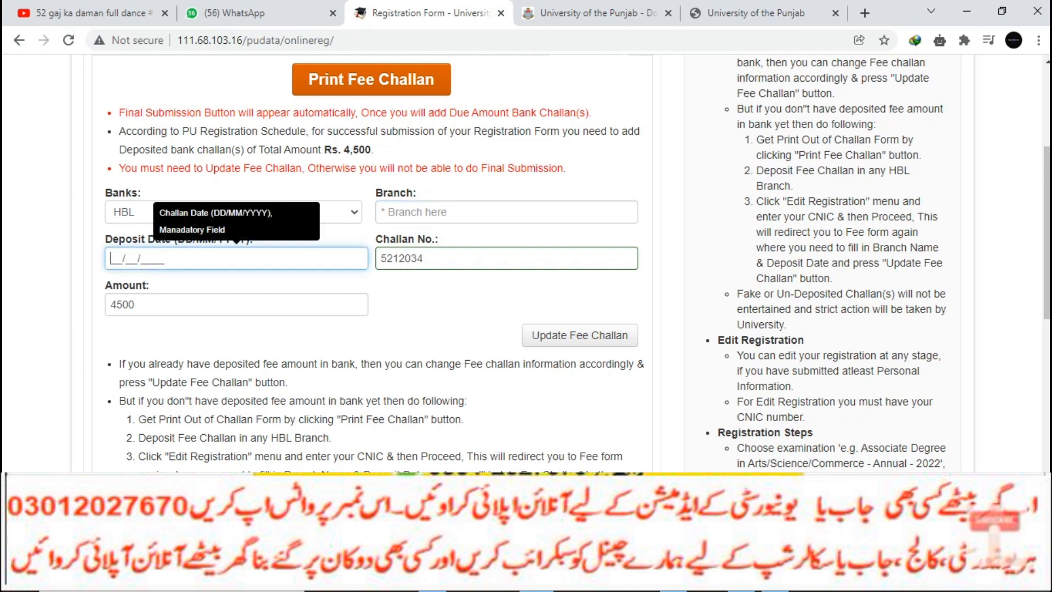
{"action": "type", "text": "11/27/"}
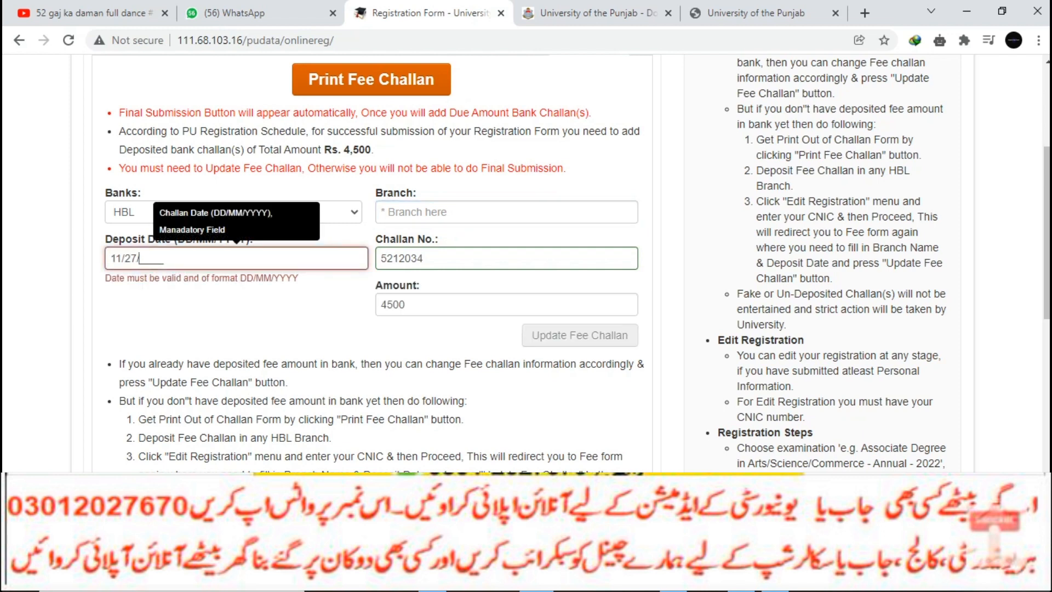
{"action": "type", "text": "2021"}
{"action": "key", "text": "Tab"}
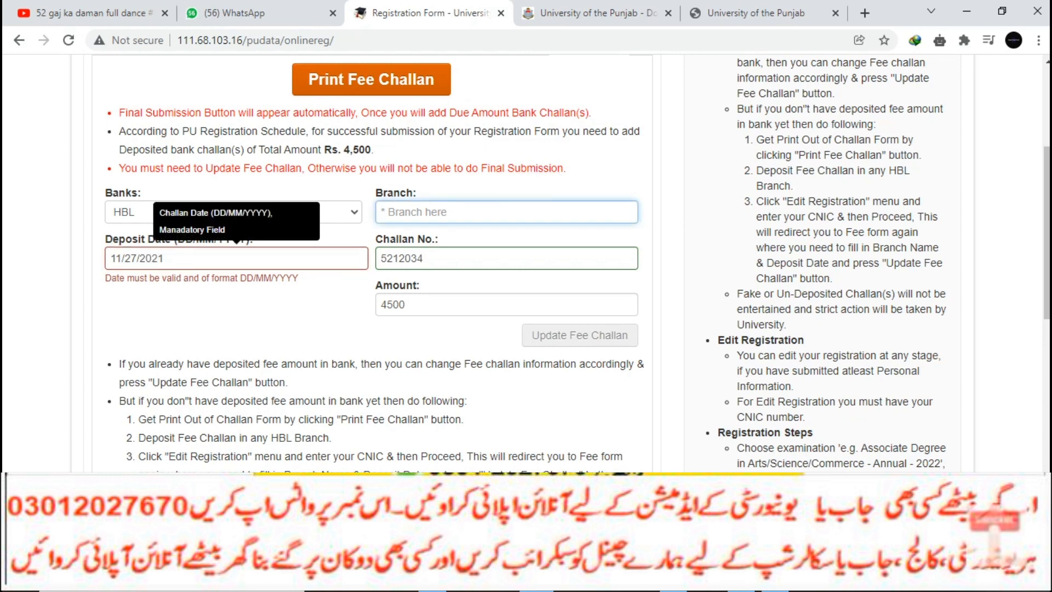
{"action": "left_click", "coordinate": [137, 258]}
{"action": "key", "text": "BackSpace"}
{"action": "key", "text": "BackSpace"}
{"action": "type", "text": "09"}
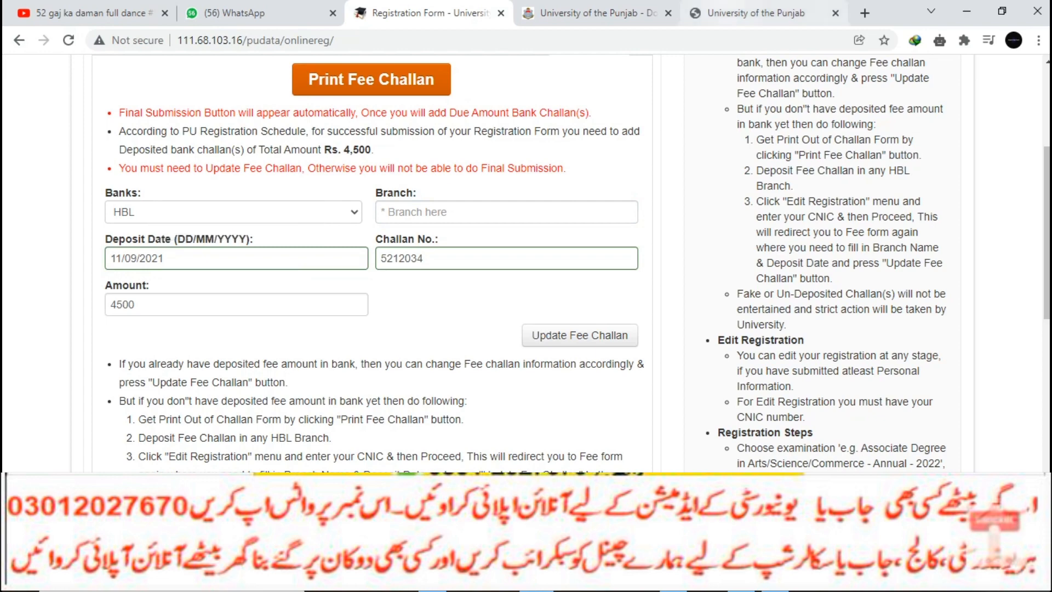
- Recheck the challan details and enter BWN as the bank branch
{"action": "left_click", "coordinate": [756, 13]}
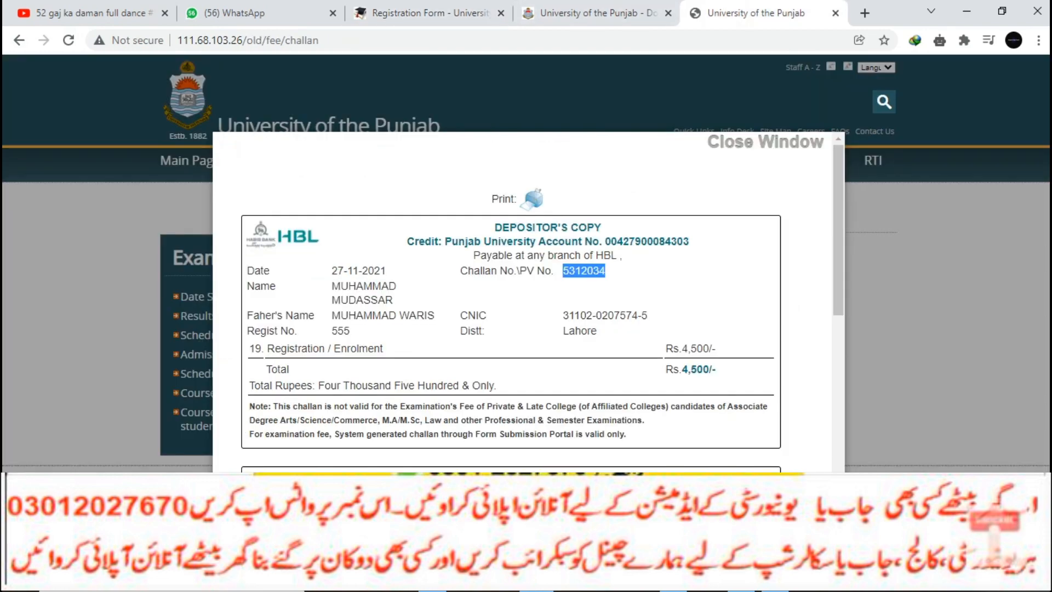
{"action": "scroll", "coordinate": [526, 301], "scroll_direction": "down", "scroll_amount": 10}
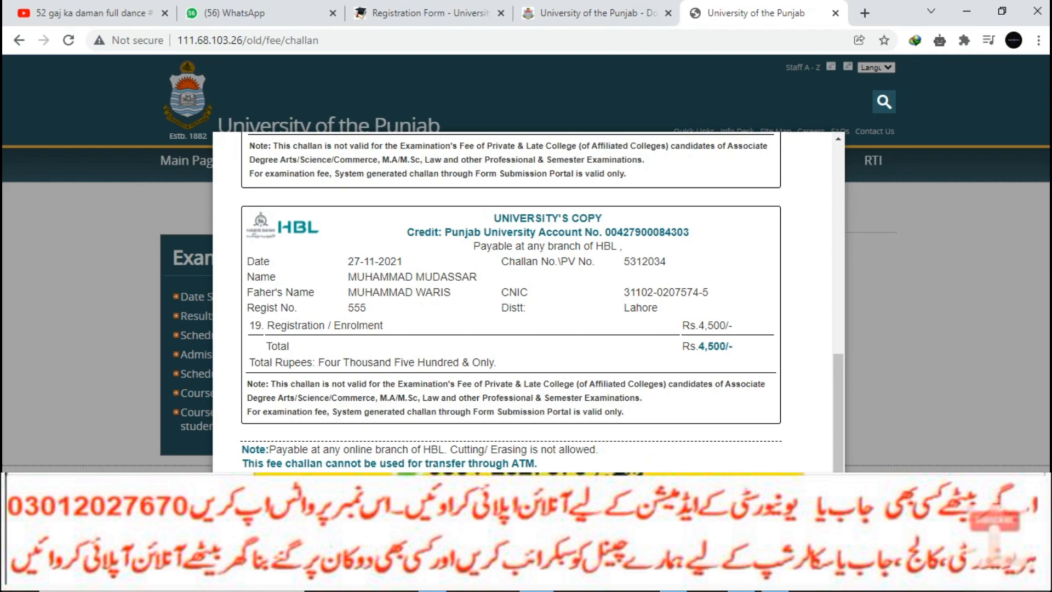
{"action": "left_click", "coordinate": [603, 93]}
{"action": "left_click", "coordinate": [430, 13]}
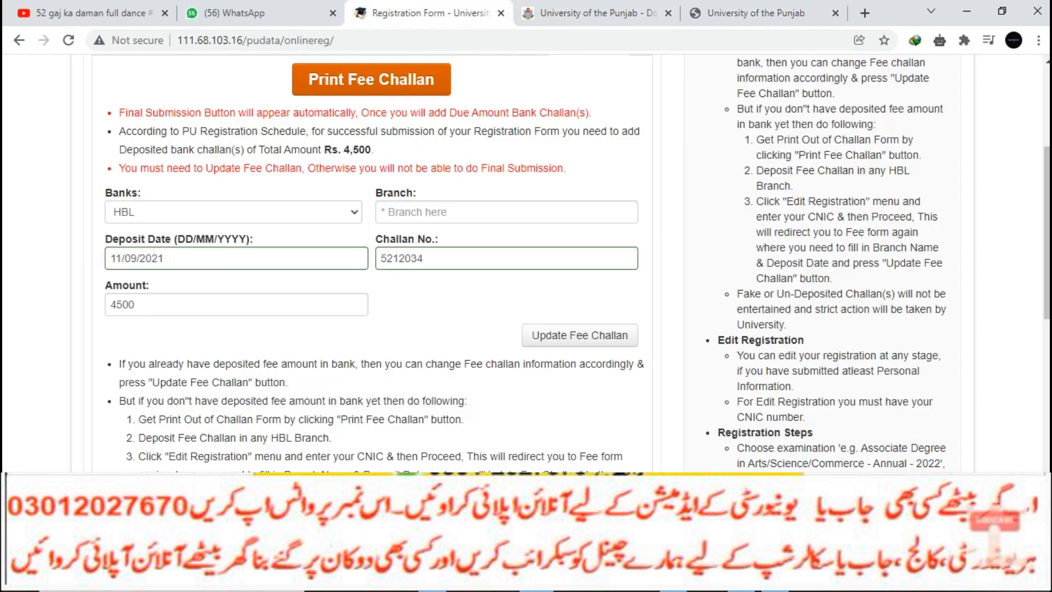
{"action": "left_click", "coordinate": [507, 212]}
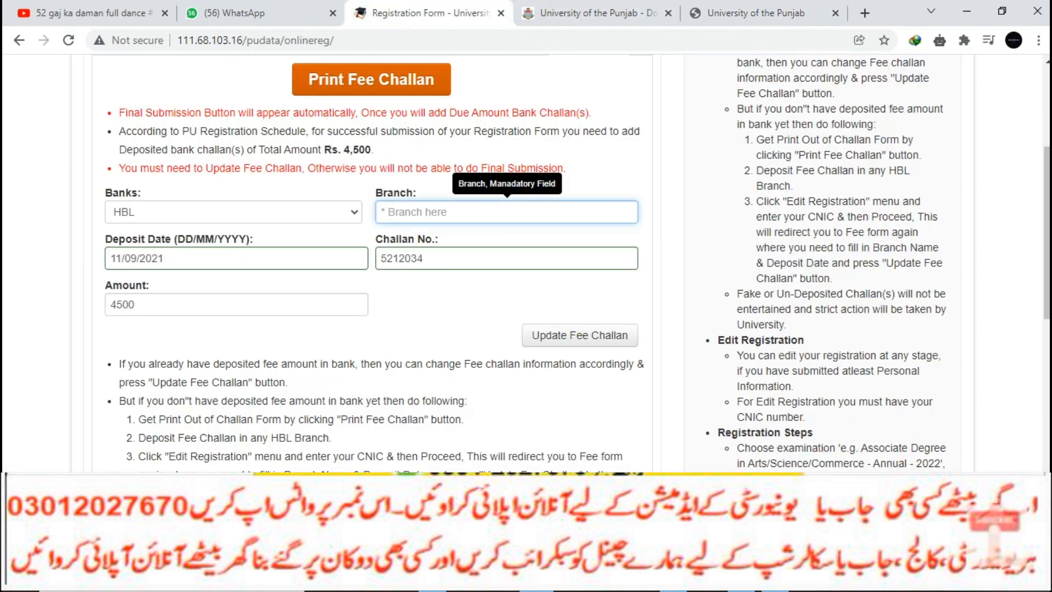
{"action": "type", "text": "BWN"}
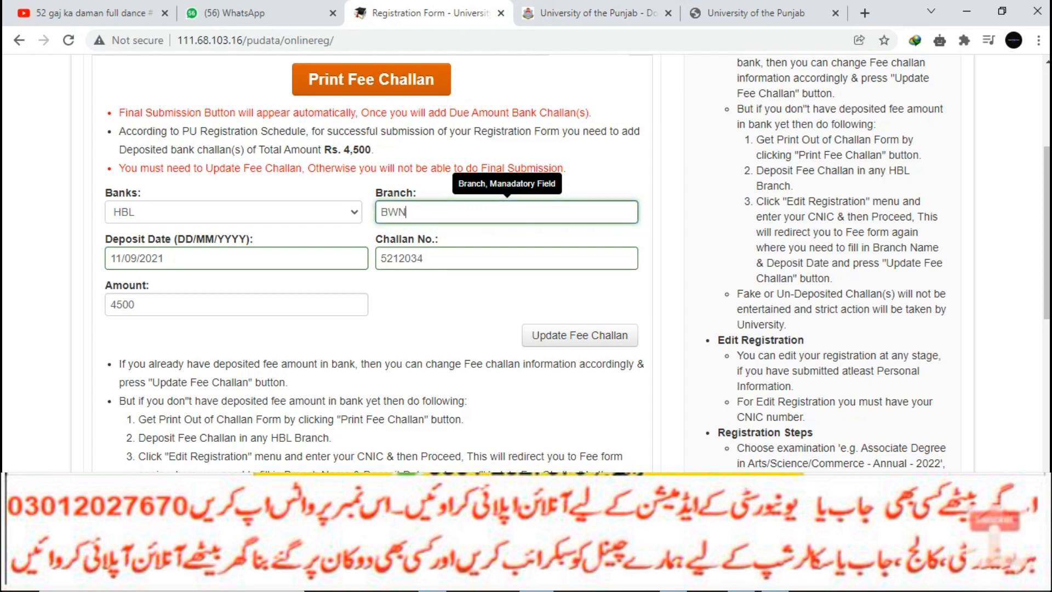
- Save the entered fee challan details
{"action": "left_click", "coordinate": [580, 335]}
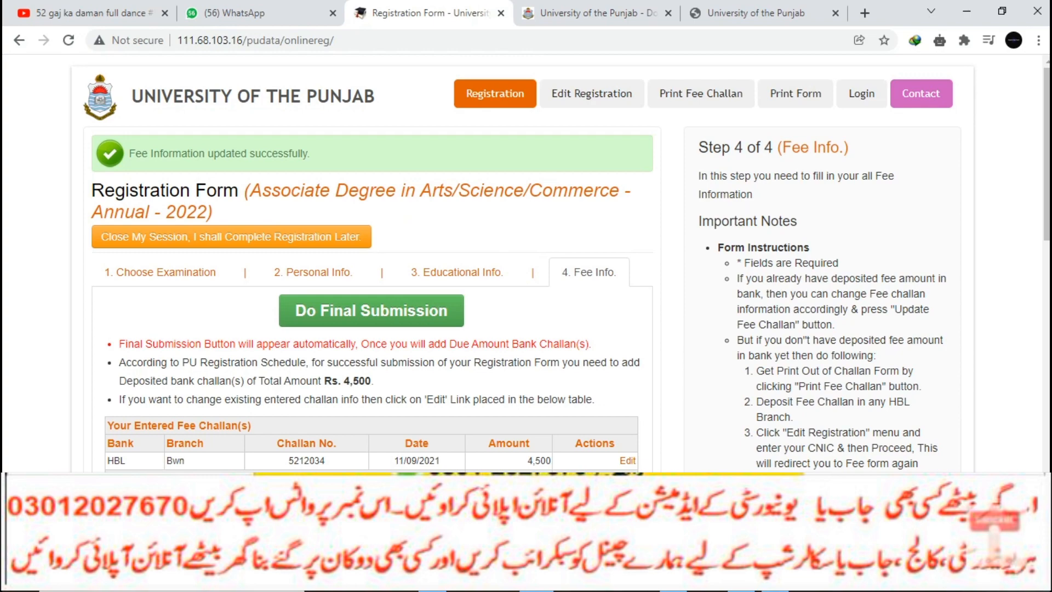
{"action": "scroll", "coordinate": [525, 263], "scroll_direction": "down", "scroll_amount": 2}
{"action": "left_click", "coordinate": [566, 337]}
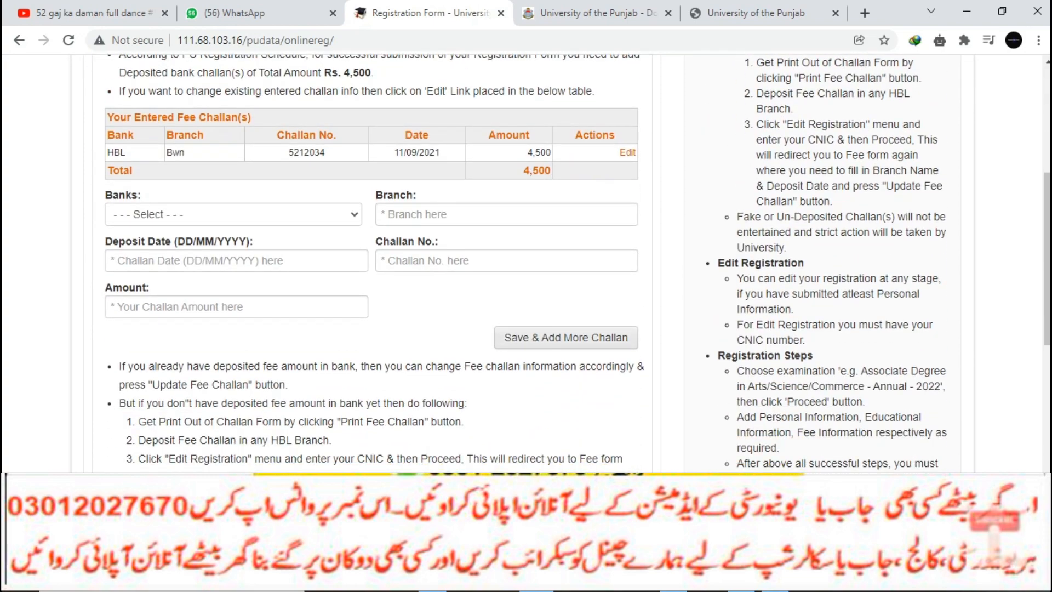
{"action": "scroll", "coordinate": [525, 263], "scroll_direction": "up", "scroll_amount": 4}
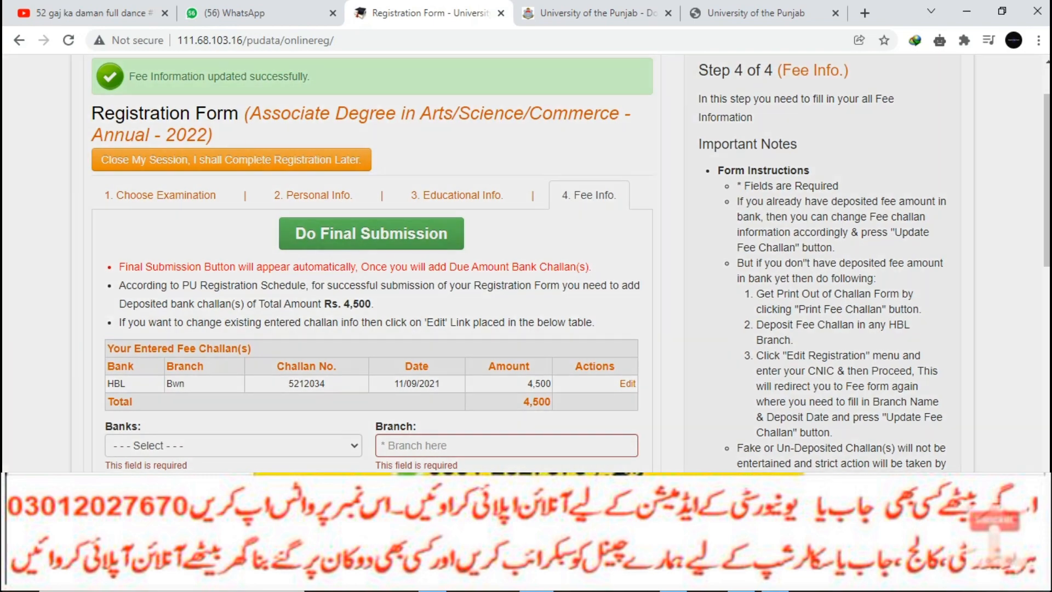
- Review the final submission details and confirm everything is correct to submit
{"action": "left_click", "coordinate": [371, 233]}
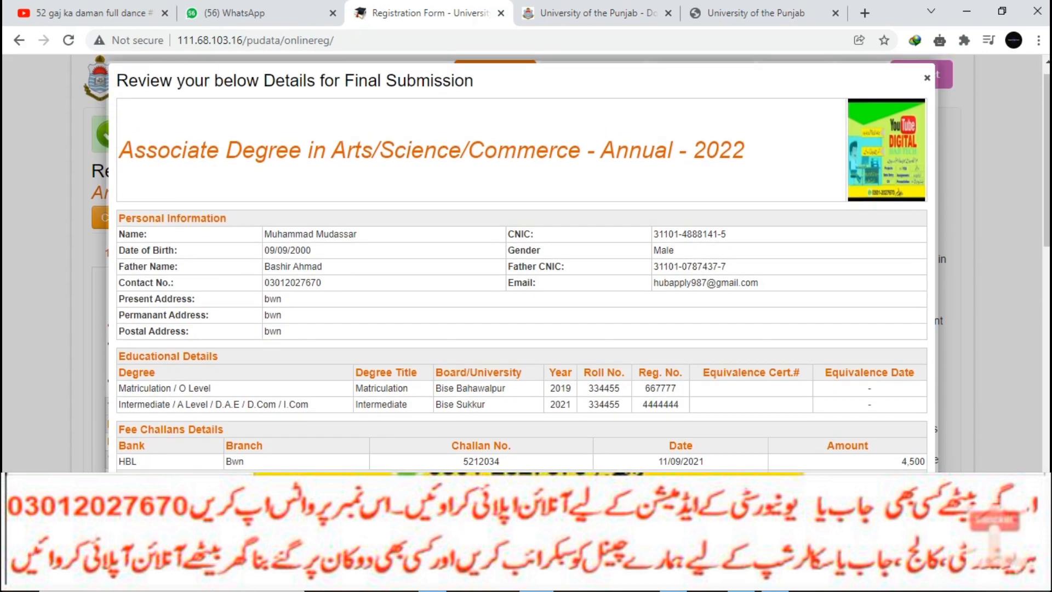
{"action": "scroll", "coordinate": [525, 263], "scroll_direction": "down", "scroll_amount": 4}
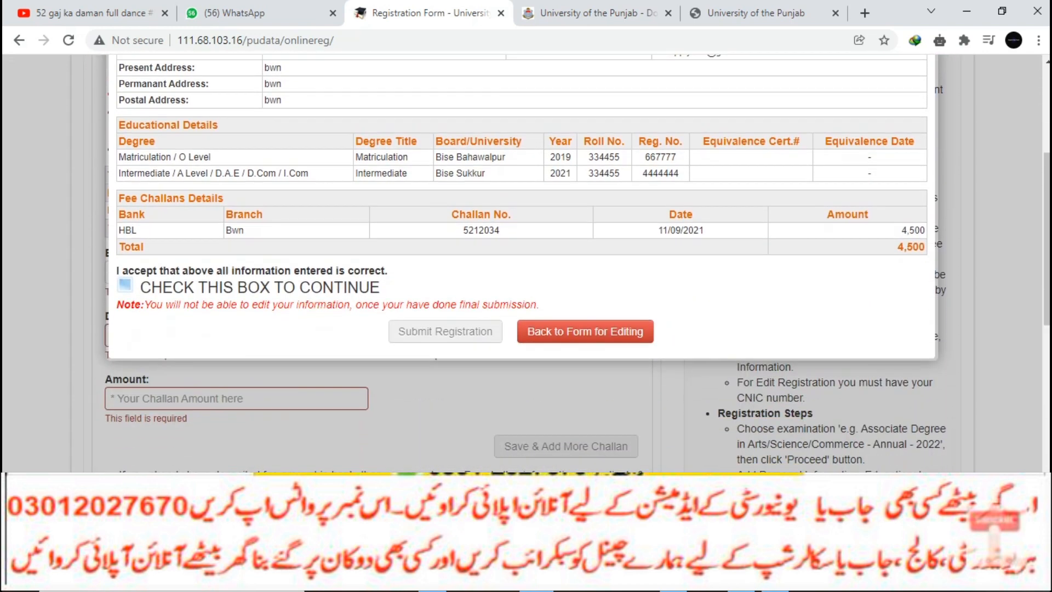
{"action": "scroll", "coordinate": [525, 263], "scroll_direction": "up", "scroll_amount": 3}
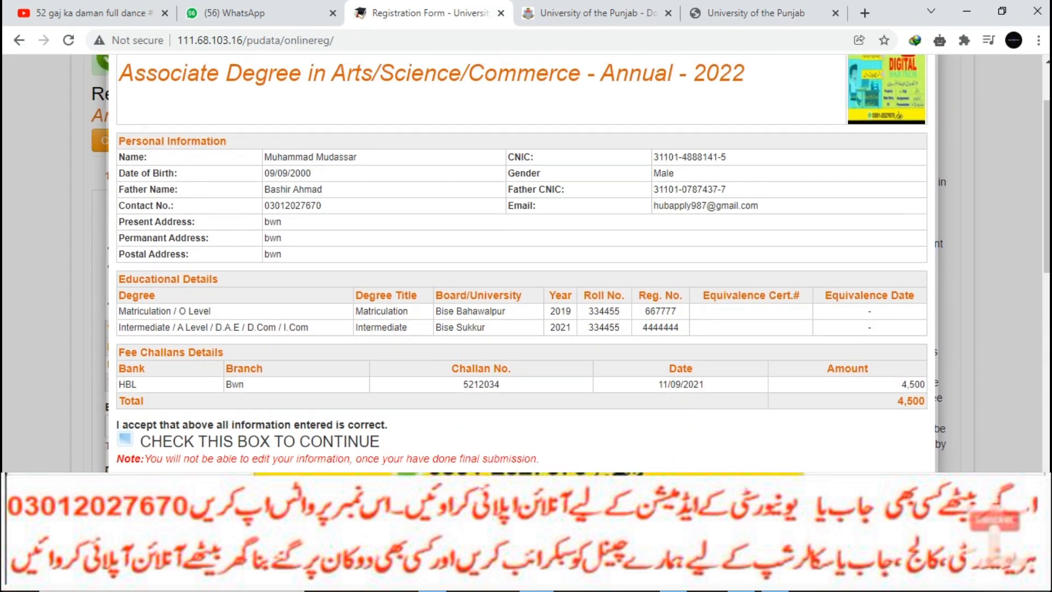
{"action": "left_click", "coordinate": [124, 438]}
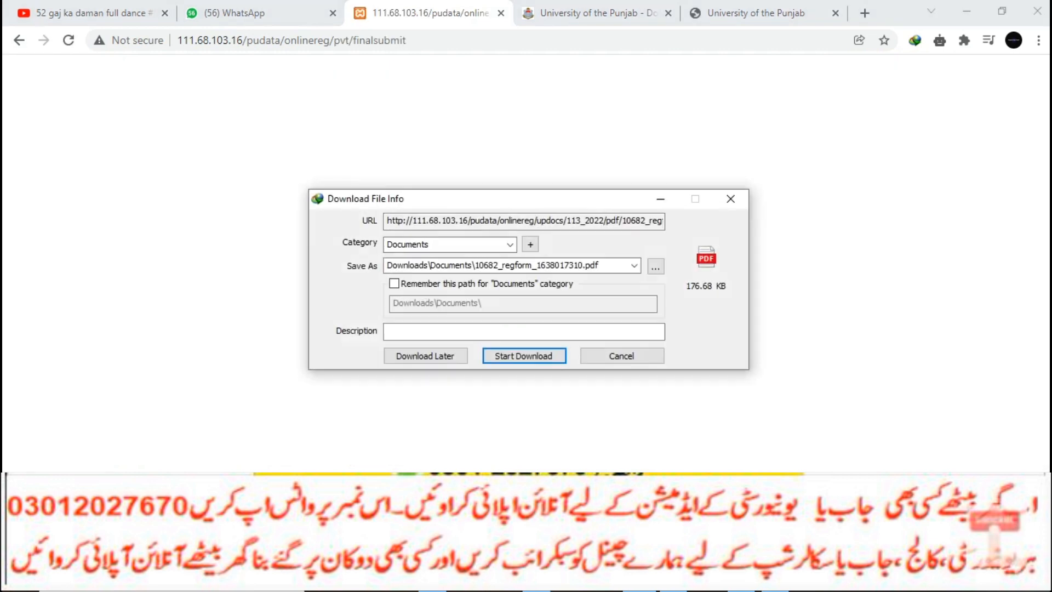
- Download the registration form PDF with IDM and open the downloaded file
{"action": "key", "text": "Return"}
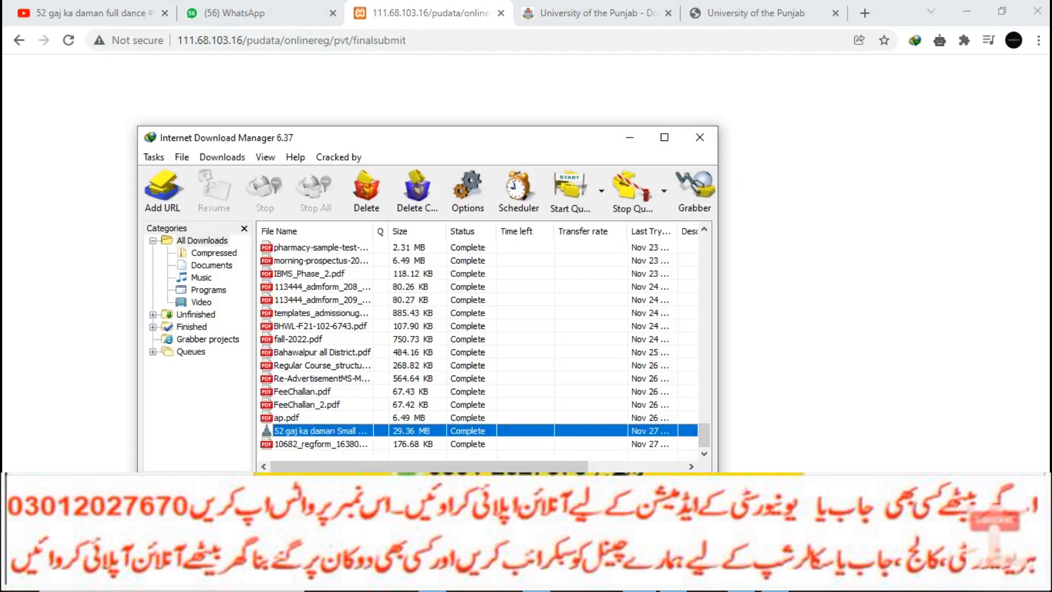
{"action": "double_click", "coordinate": [315, 444]}
{"action": "left_click", "coordinate": [471, 453]}
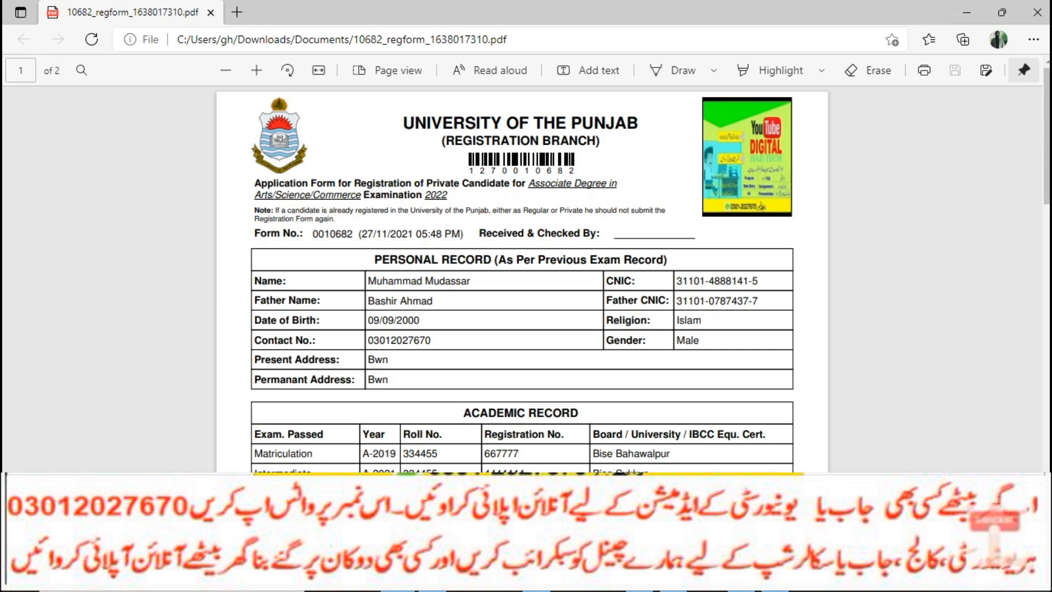
- Scroll through page 1 of the registration PDF to review personal, academic and fee records
{"action": "scroll", "coordinate": [522, 279], "scroll_direction": "down", "scroll_amount": 8}
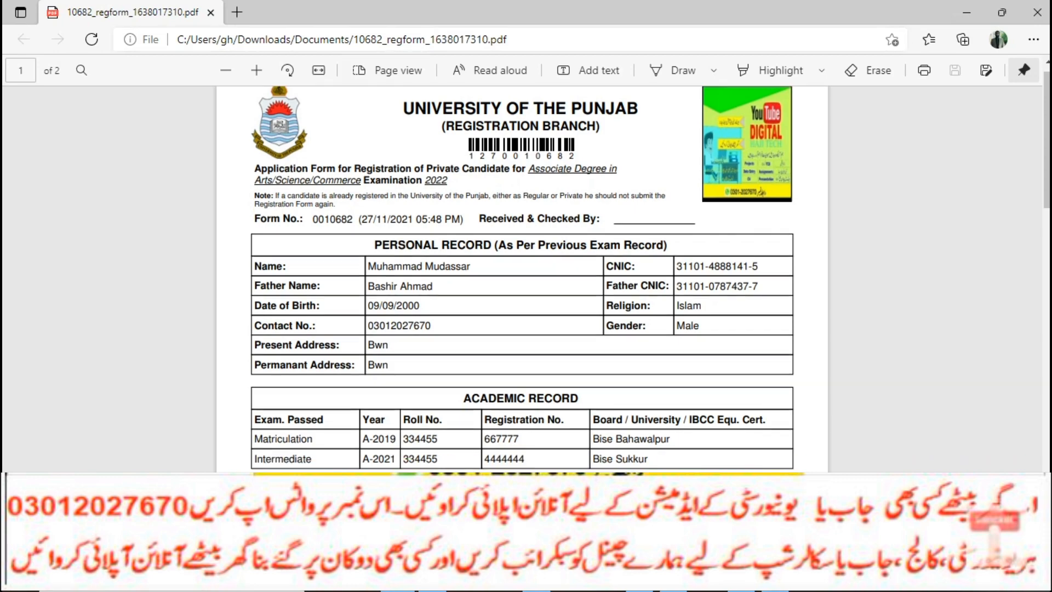
{"action": "scroll", "coordinate": [522, 279], "scroll_direction": "up", "scroll_amount": 8}
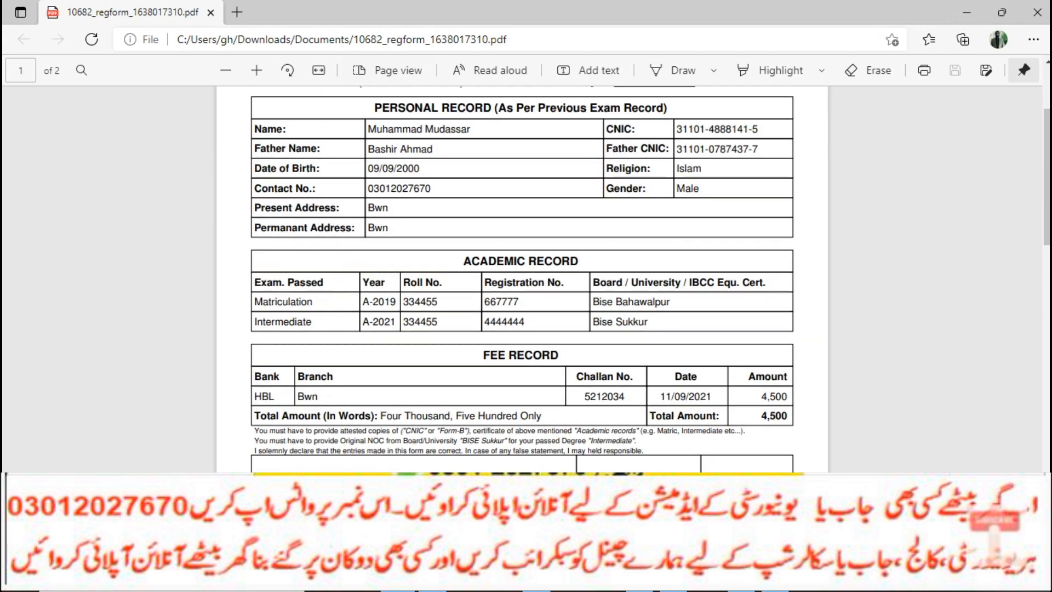
{"action": "scroll", "coordinate": [522, 280], "scroll_direction": "up", "scroll_amount": 3}
{"action": "scroll", "coordinate": [522, 279], "scroll_direction": "down", "scroll_amount": 8}
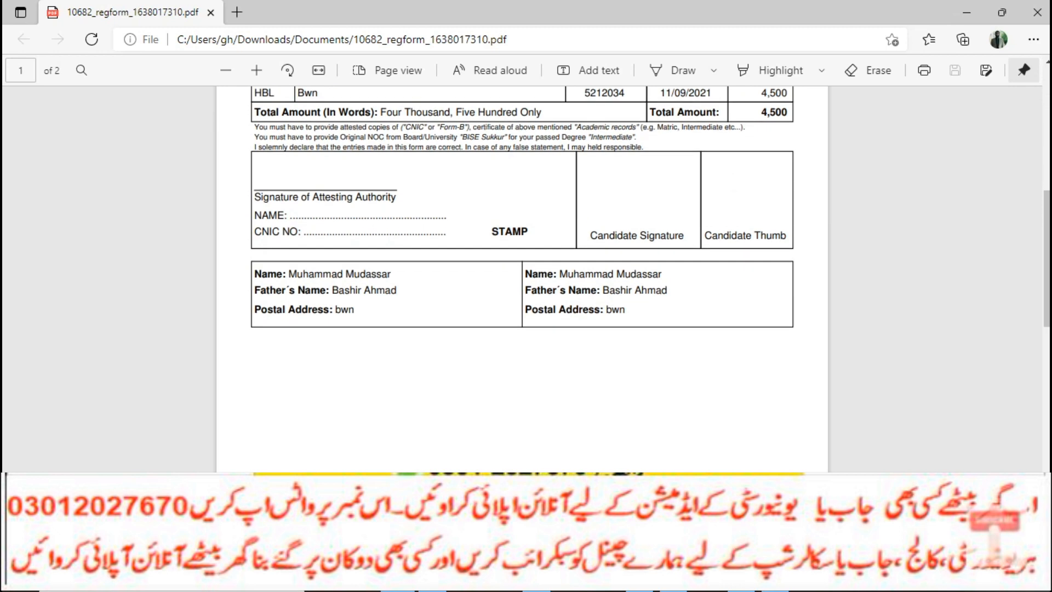
{"action": "scroll", "coordinate": [522, 280], "scroll_direction": "up", "scroll_amount": 2}
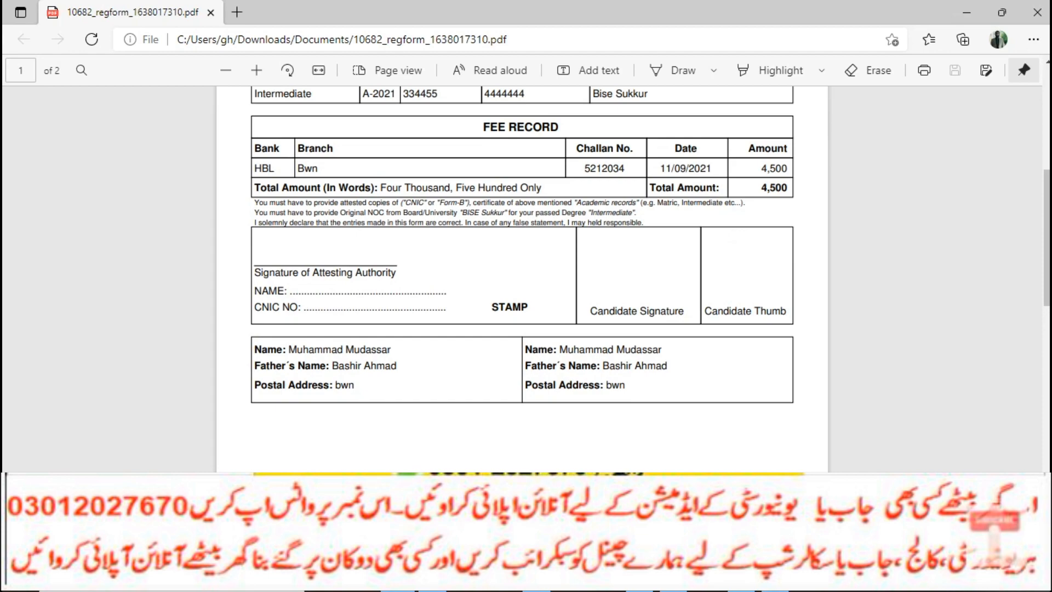
{"action": "scroll", "coordinate": [522, 280], "scroll_direction": "down", "scroll_amount": 12}
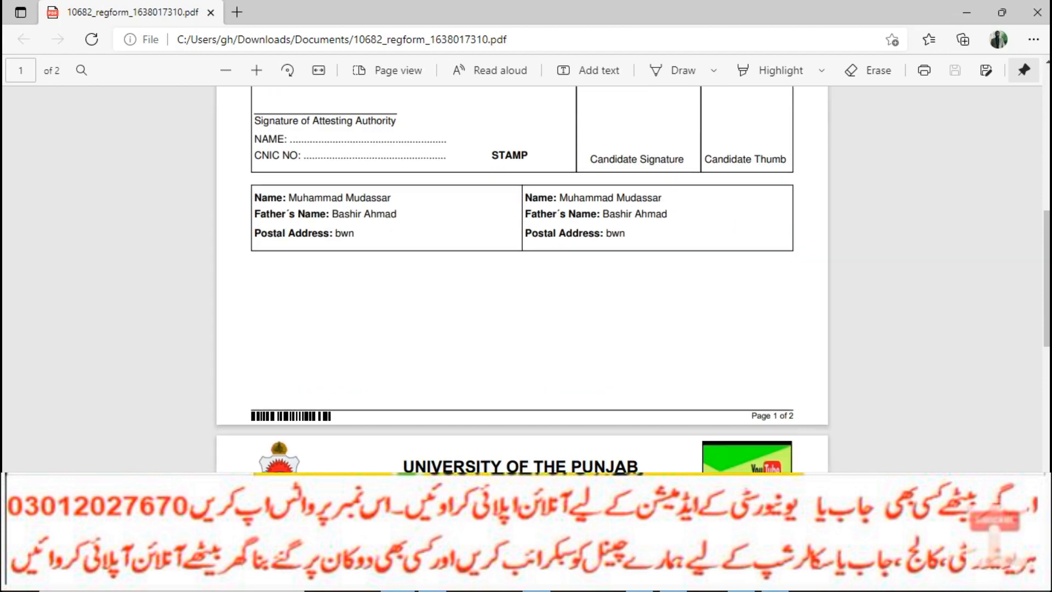
{"action": "scroll", "coordinate": [522, 280], "scroll_direction": "down", "scroll_amount": 4}
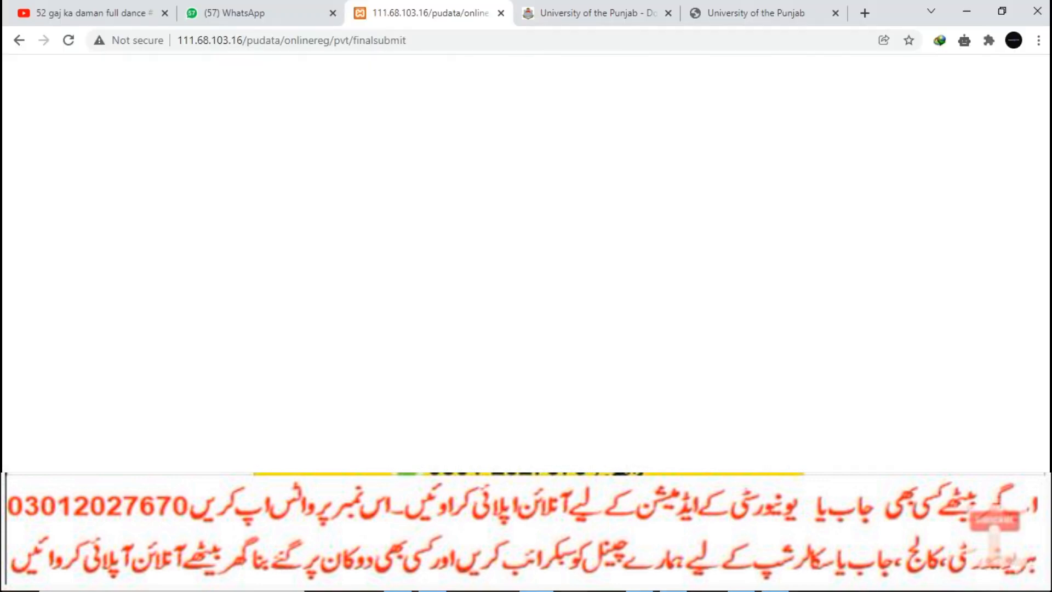
- Look over the Online Challan Form and fee structure tabs, then return to the final-submit page
{"action": "left_click", "coordinate": [756, 13]}
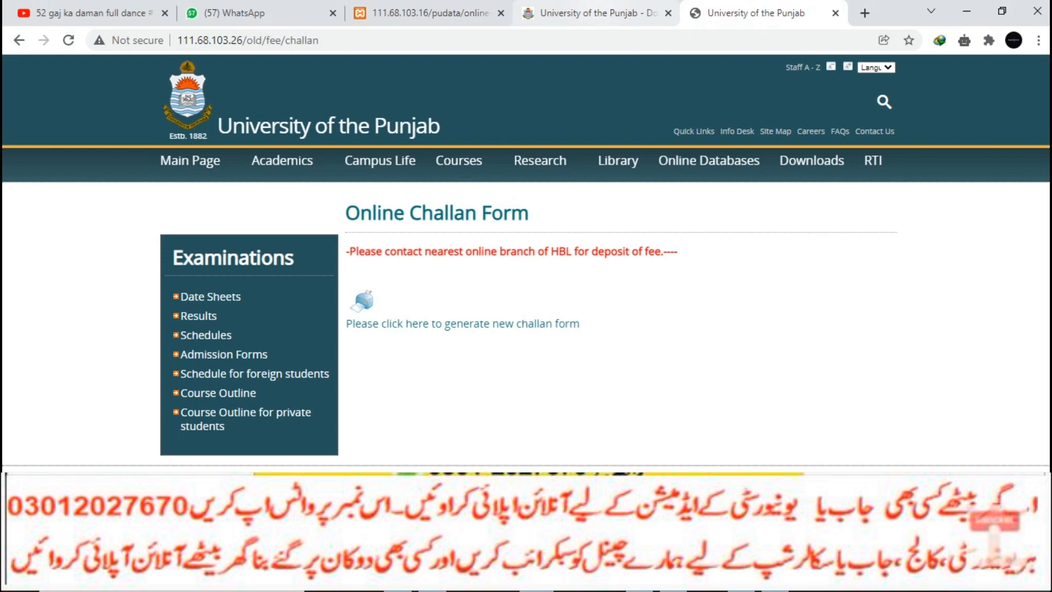
{"action": "left_click", "coordinate": [600, 14]}
{"action": "left_click", "coordinate": [430, 14]}
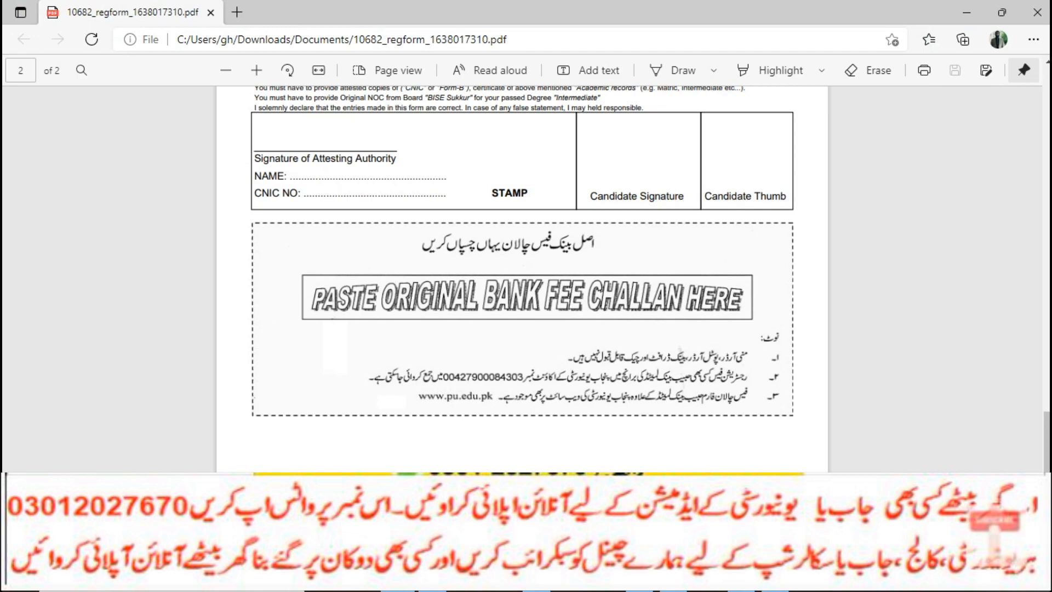
{"action": "scroll", "coordinate": [521, 279], "scroll_direction": "up", "scroll_amount": 10}
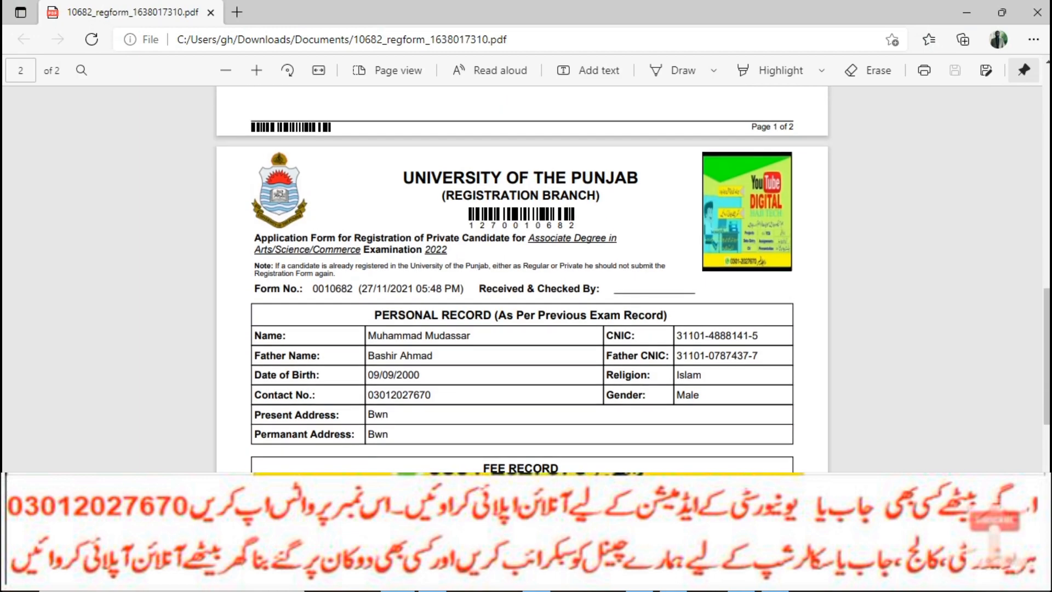
{"action": "scroll", "coordinate": [522, 280], "scroll_direction": "up", "scroll_amount": 10}
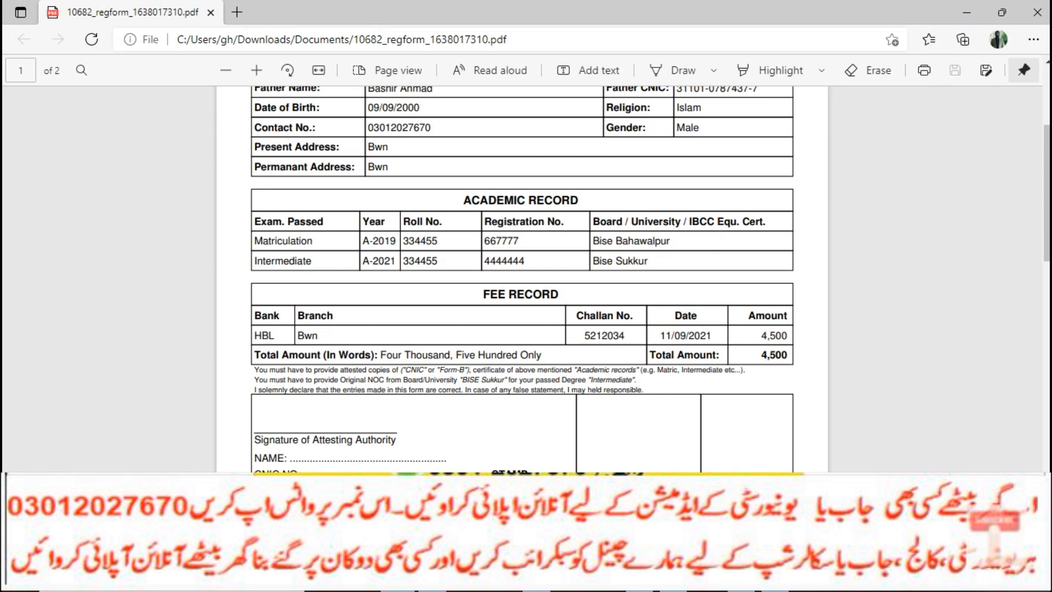
{"action": "scroll", "coordinate": [522, 279], "scroll_direction": "up", "scroll_amount": 4}
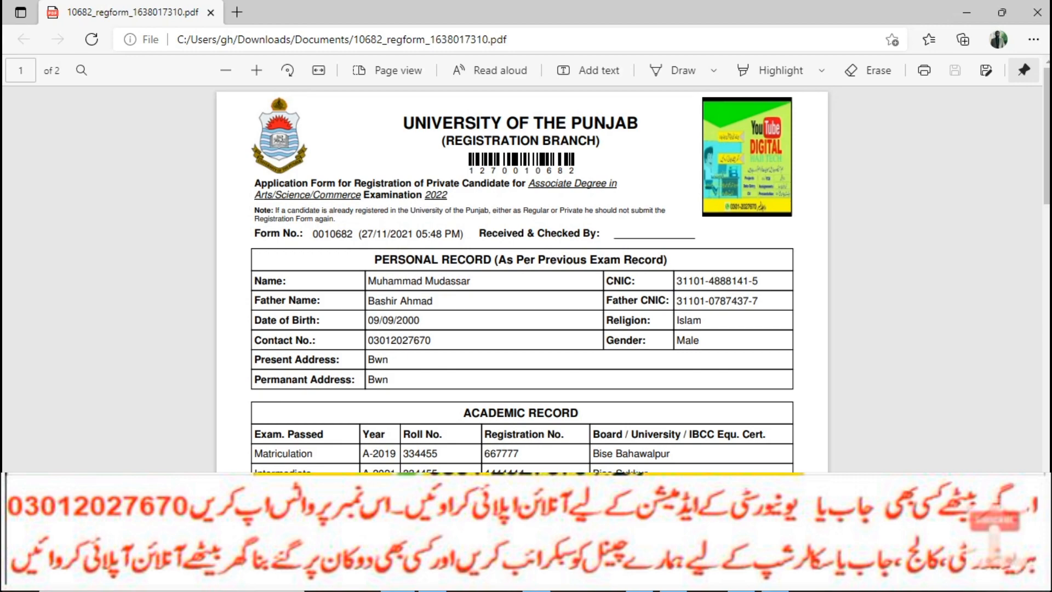
{"action": "scroll", "coordinate": [521, 279], "scroll_direction": "down", "scroll_amount": 2}
{"action": "scroll", "coordinate": [520, 279], "scroll_direction": "up", "scroll_amount": 2}
{"action": "scroll", "coordinate": [521, 279], "scroll_direction": "down", "scroll_amount": 15}
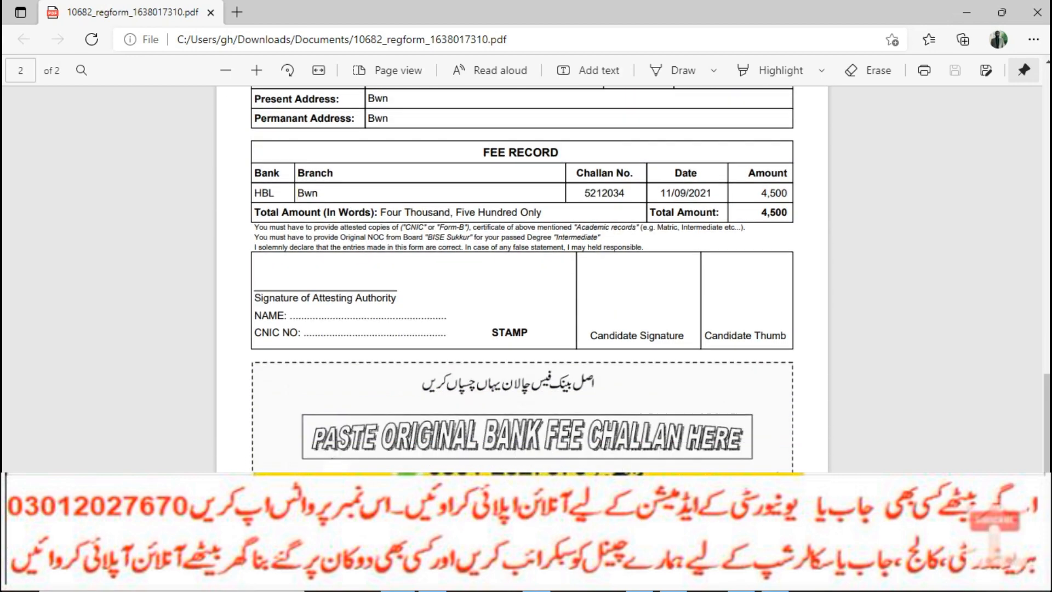
{"action": "scroll", "coordinate": [520, 280], "scroll_direction": "down", "scroll_amount": 2}
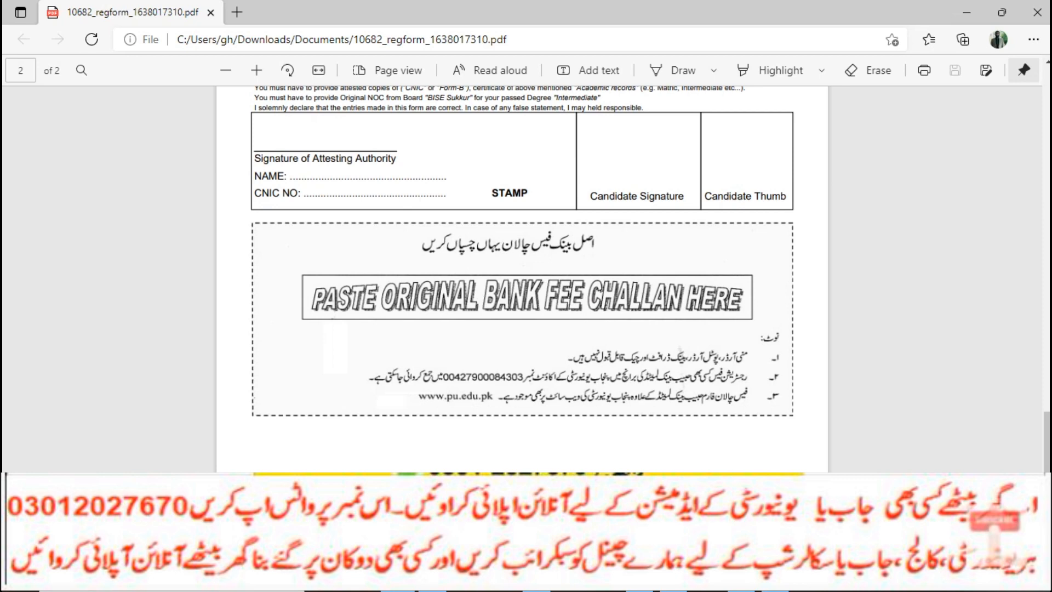
{"action": "scroll", "coordinate": [522, 274], "scroll_direction": "up", "scroll_amount": 4}
{"action": "scroll", "coordinate": [521, 274], "scroll_direction": "up", "scroll_amount": 4}
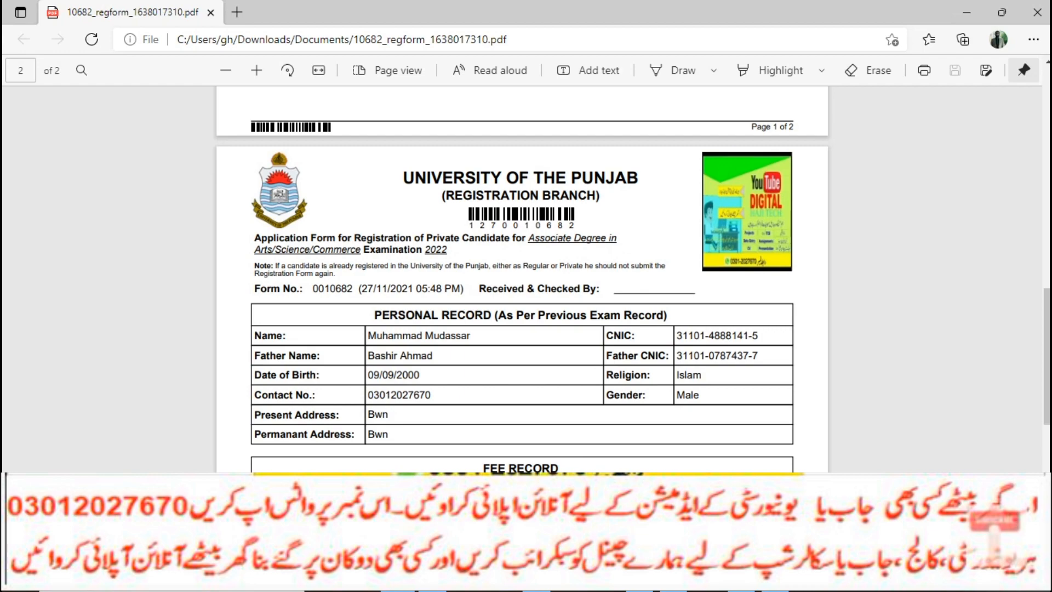
{"action": "scroll", "coordinate": [522, 274], "scroll_direction": "up", "scroll_amount": 7}
{"action": "scroll", "coordinate": [522, 280], "scroll_direction": "up", "scroll_amount": 10}
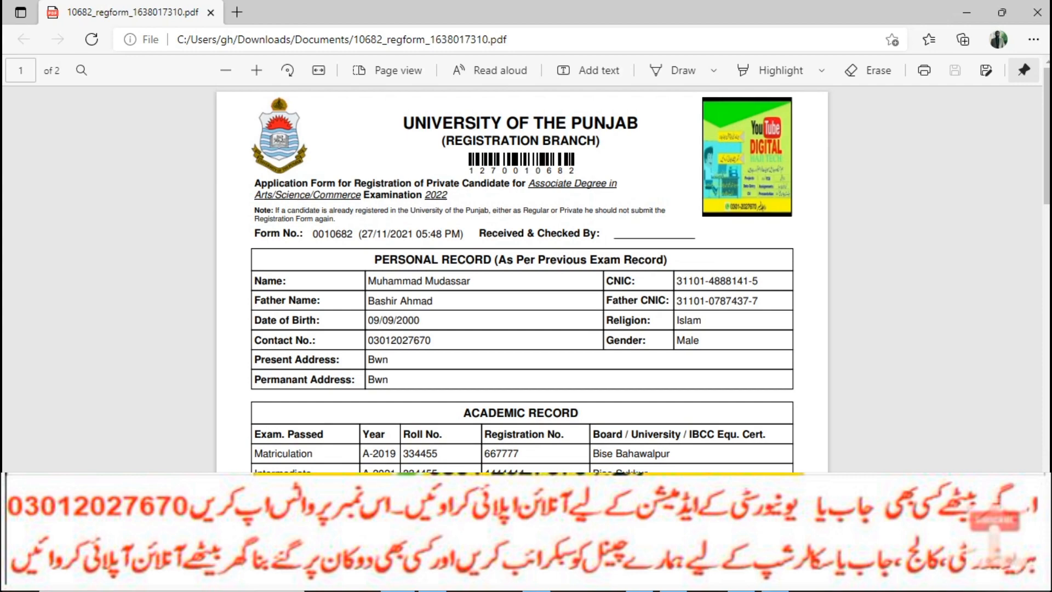
{"action": "scroll", "coordinate": [521, 279], "scroll_direction": "down", "scroll_amount": 7}
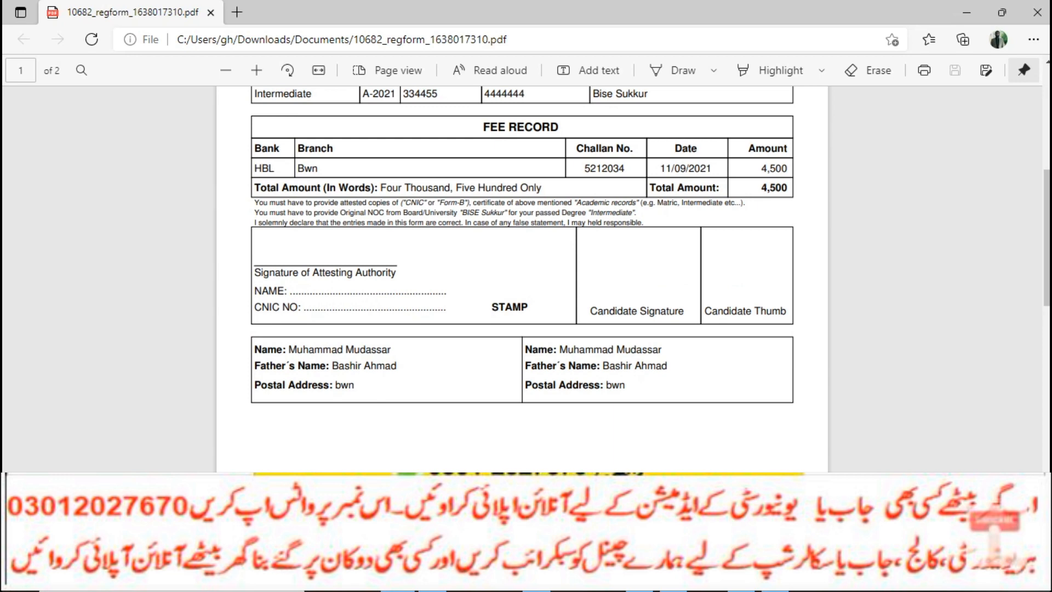
{"action": "scroll", "coordinate": [522, 280], "scroll_direction": "down", "scroll_amount": 8}
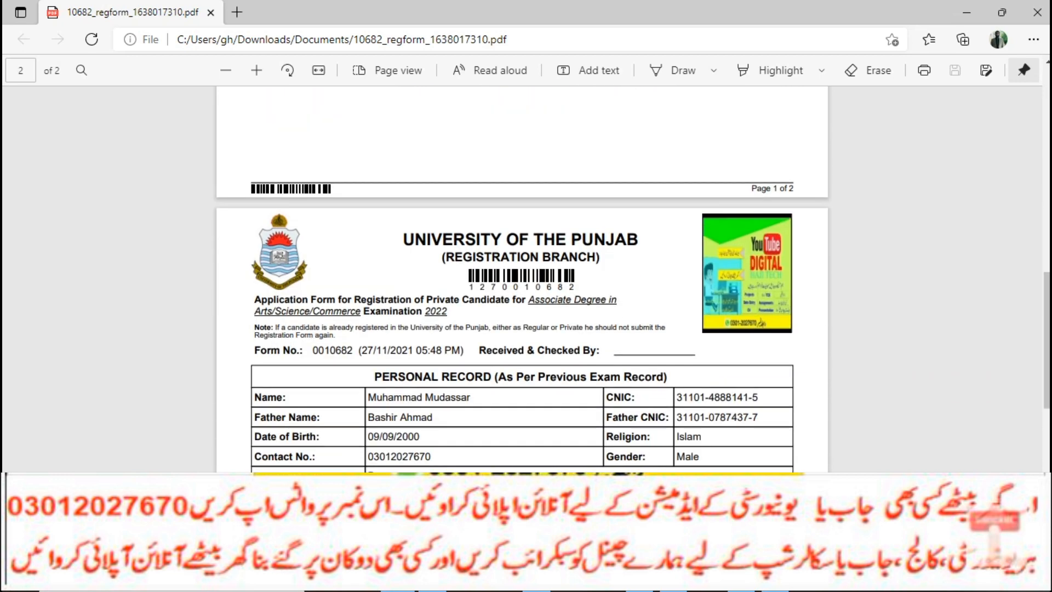
{"action": "scroll", "coordinate": [522, 280], "scroll_direction": "down", "scroll_amount": 10}
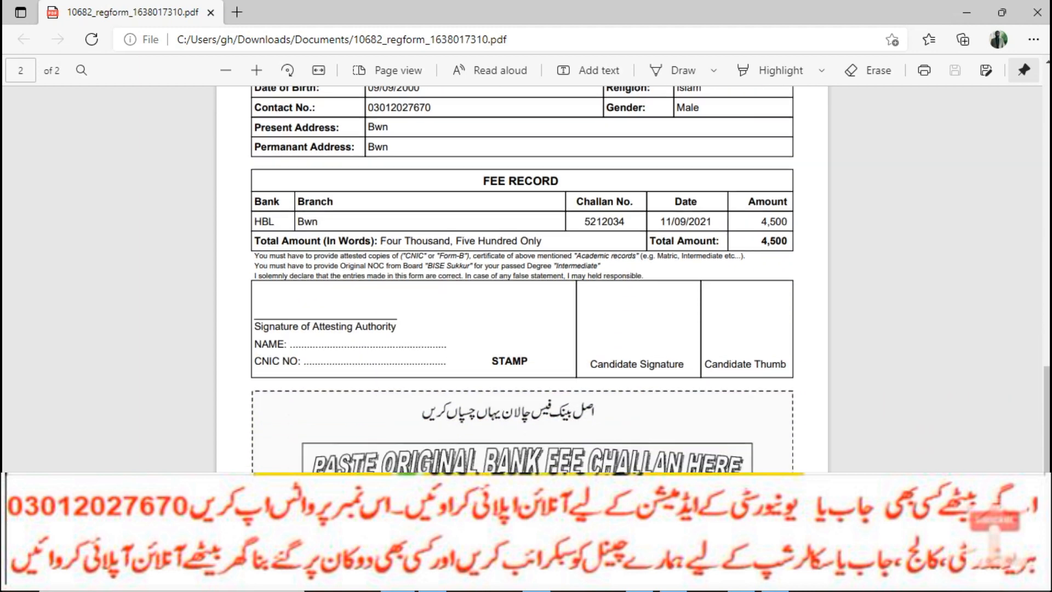
{"action": "scroll", "coordinate": [522, 279], "scroll_direction": "down", "scroll_amount": 1}
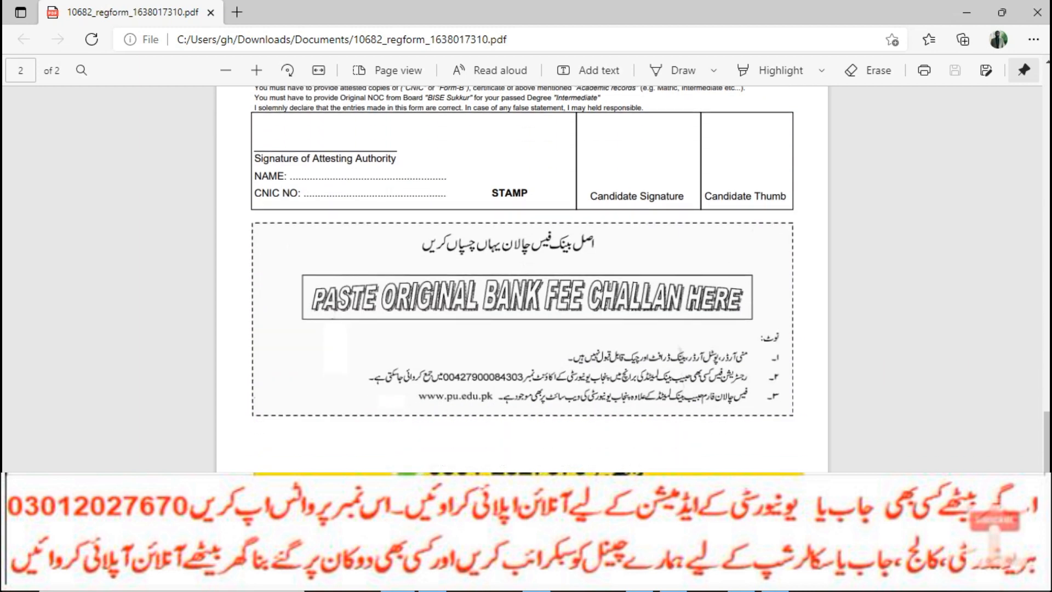